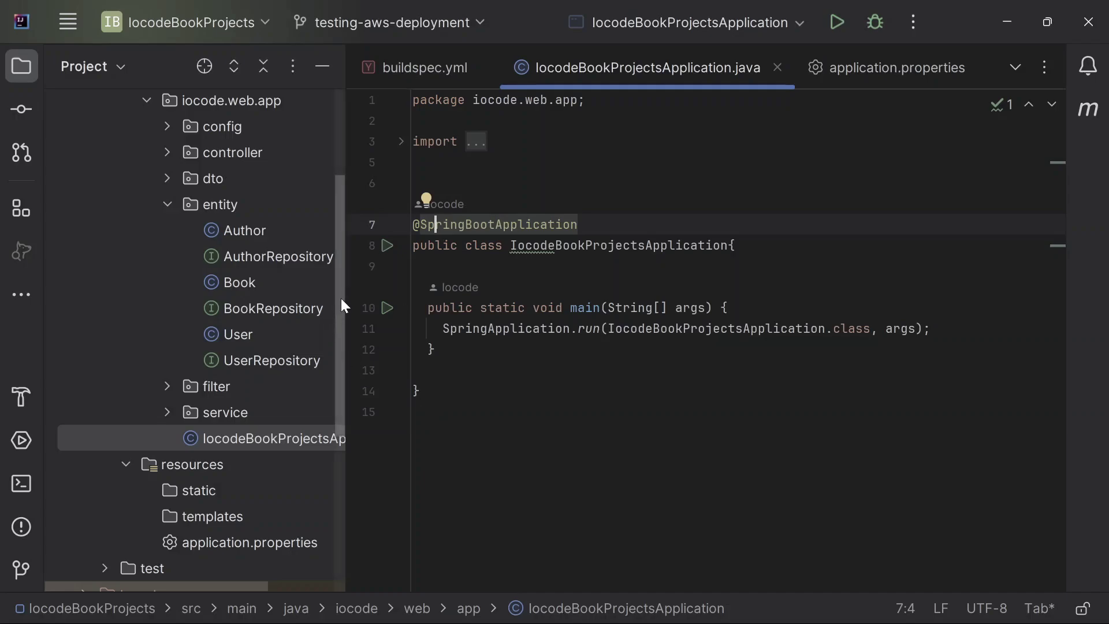
Step: Open buildspec.yml from the project tree and look through the project's package structure
left_click_drag(341, 298, 335, 471)
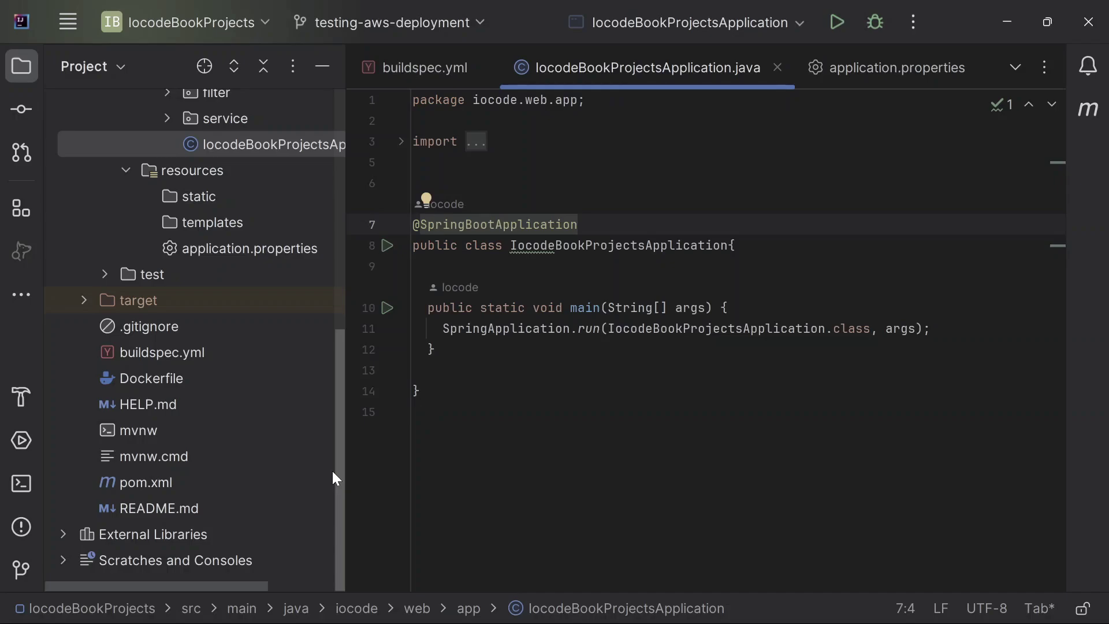
double_click(151, 358)
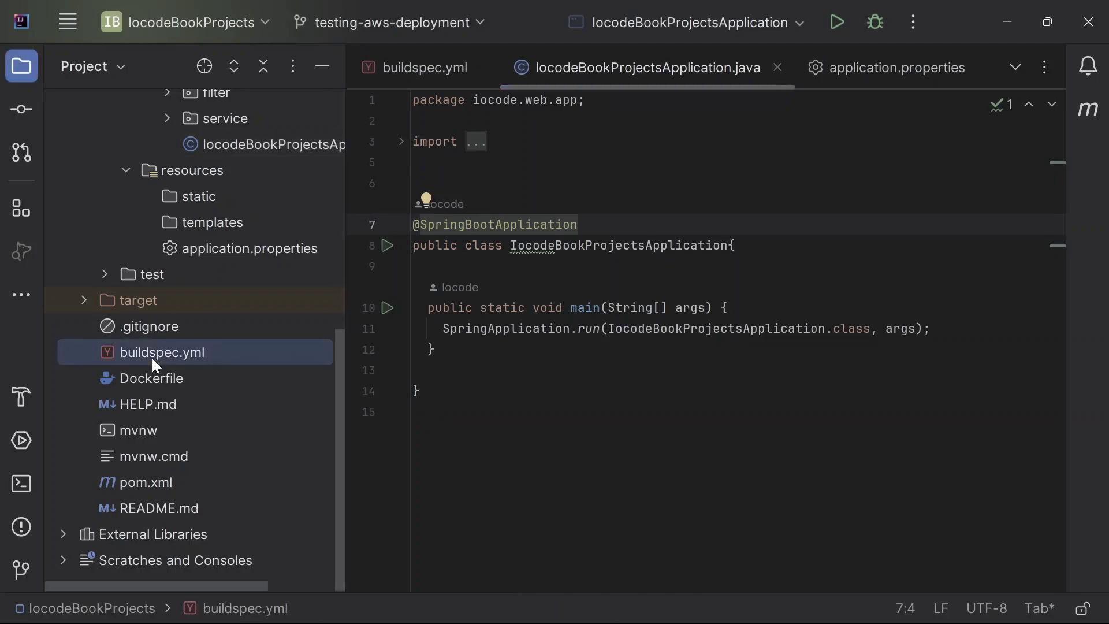
left_click_drag(339, 386, 359, 107)
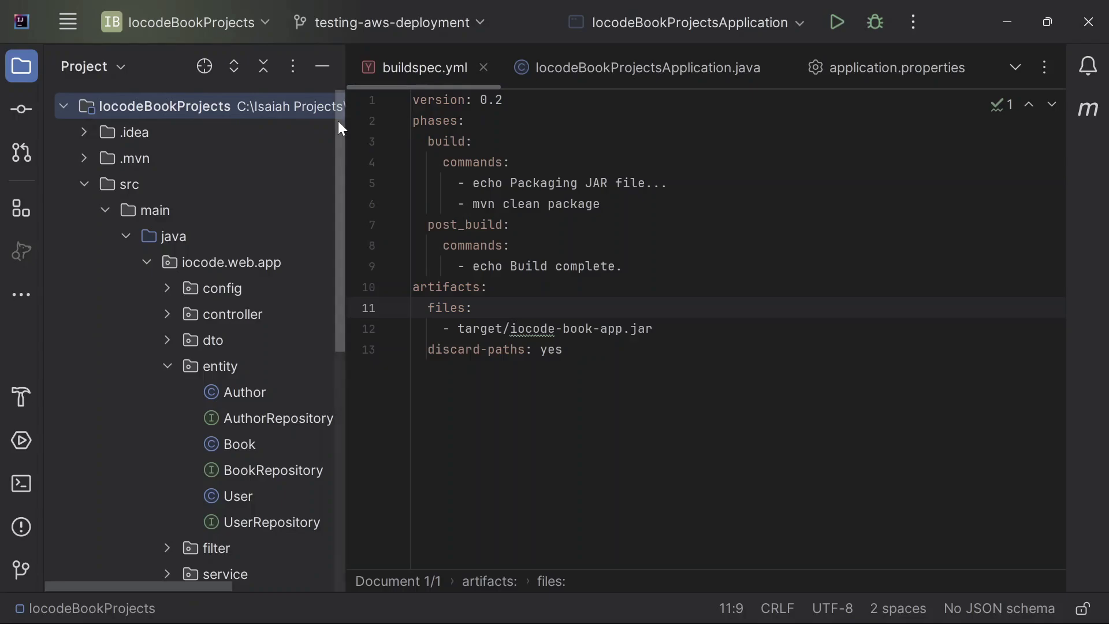
left_click_drag(340, 124, 338, 230)
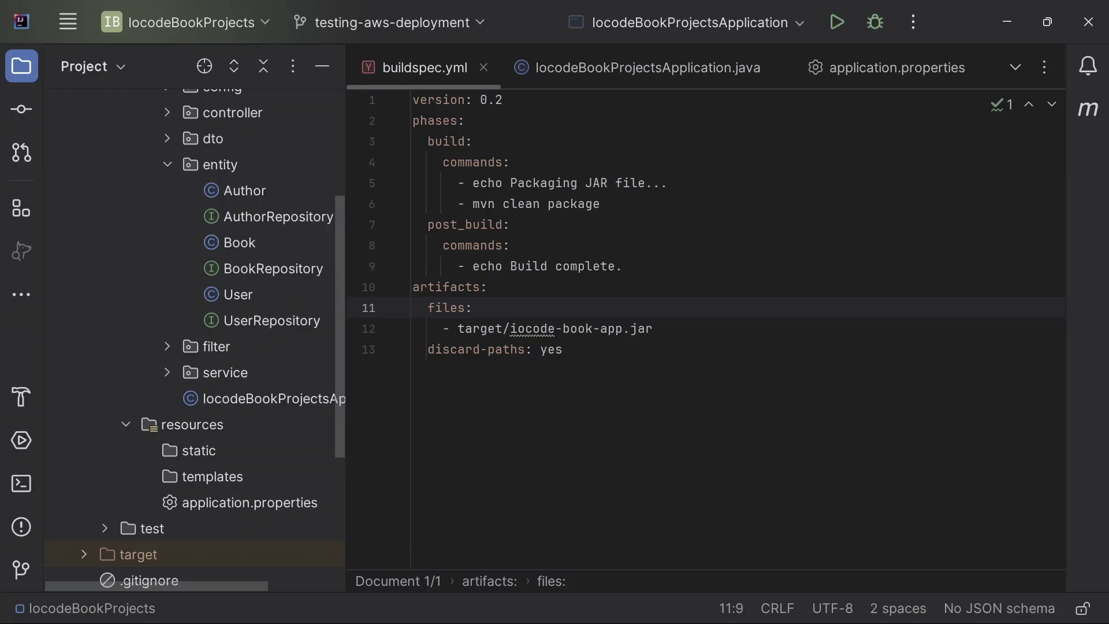
Step: Switch to the Chrome window with the CodeBuild Create build project page and close it
mouse_move(714, 606)
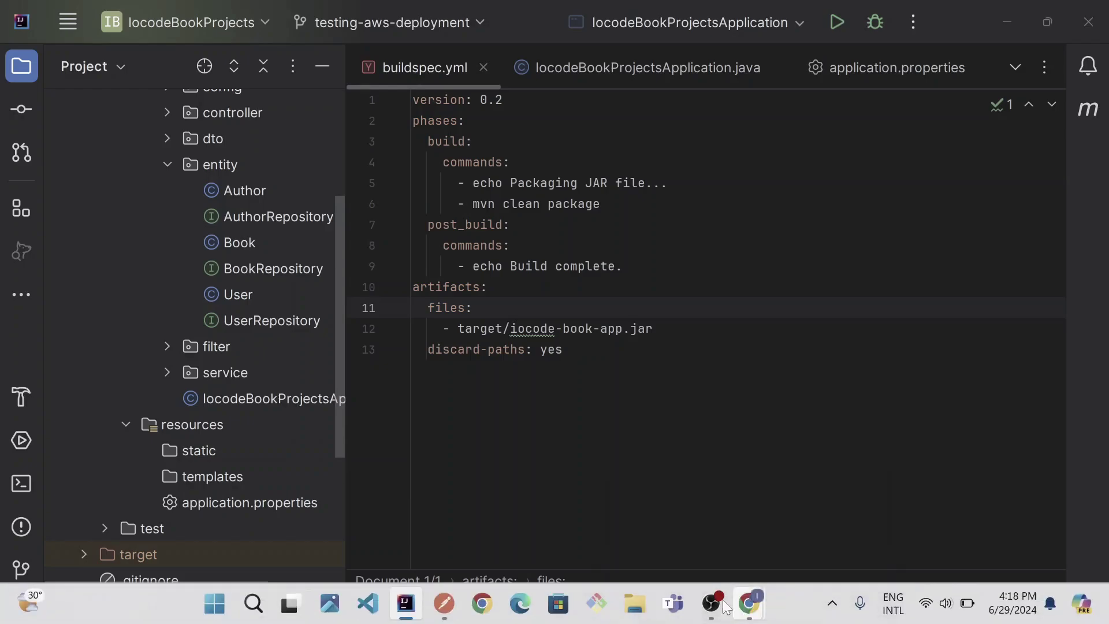
mouse_move(748, 605)
left_click(827, 515)
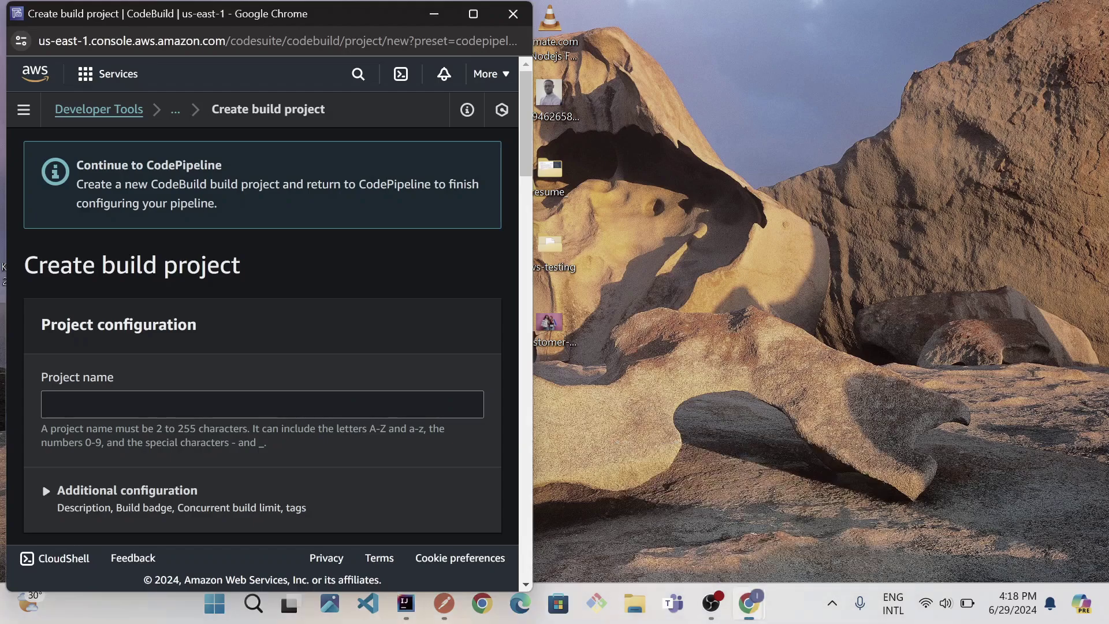
left_click(513, 13)
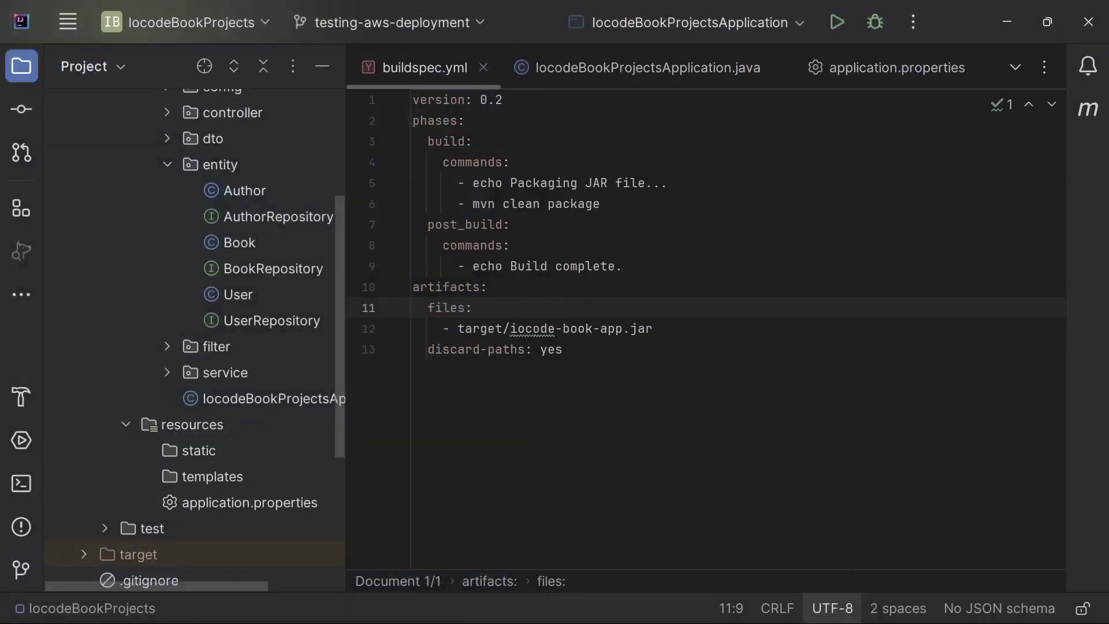
Step: Switch to the remaining Chrome window, load the AWS website and sign in to the AWS console
mouse_move(753, 606)
left_click(770, 509)
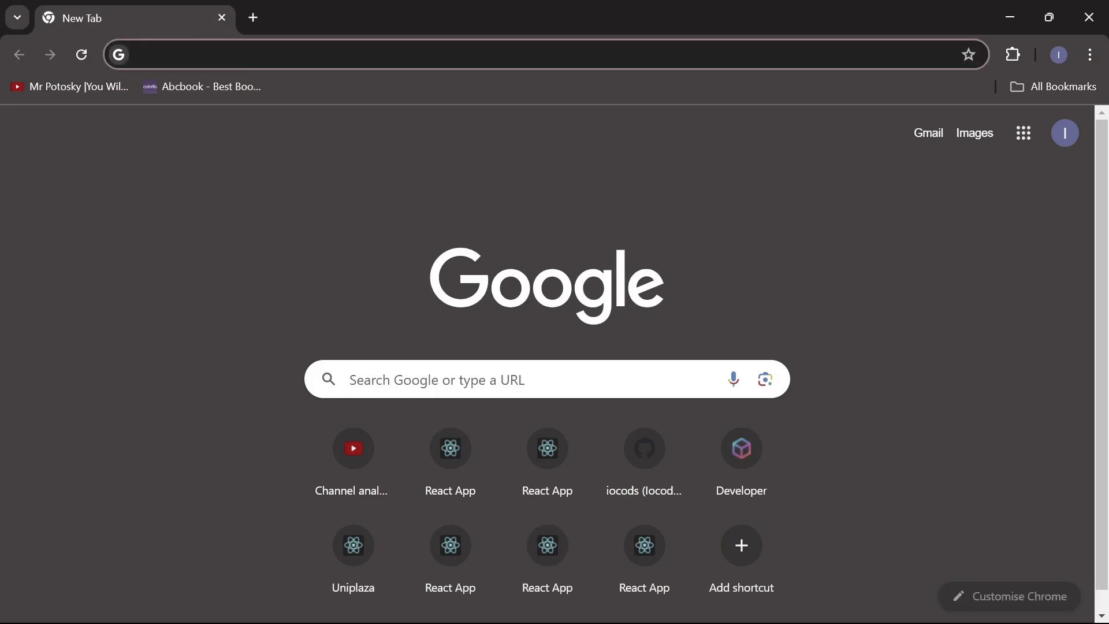
key("ctrl+l")
type("aws")
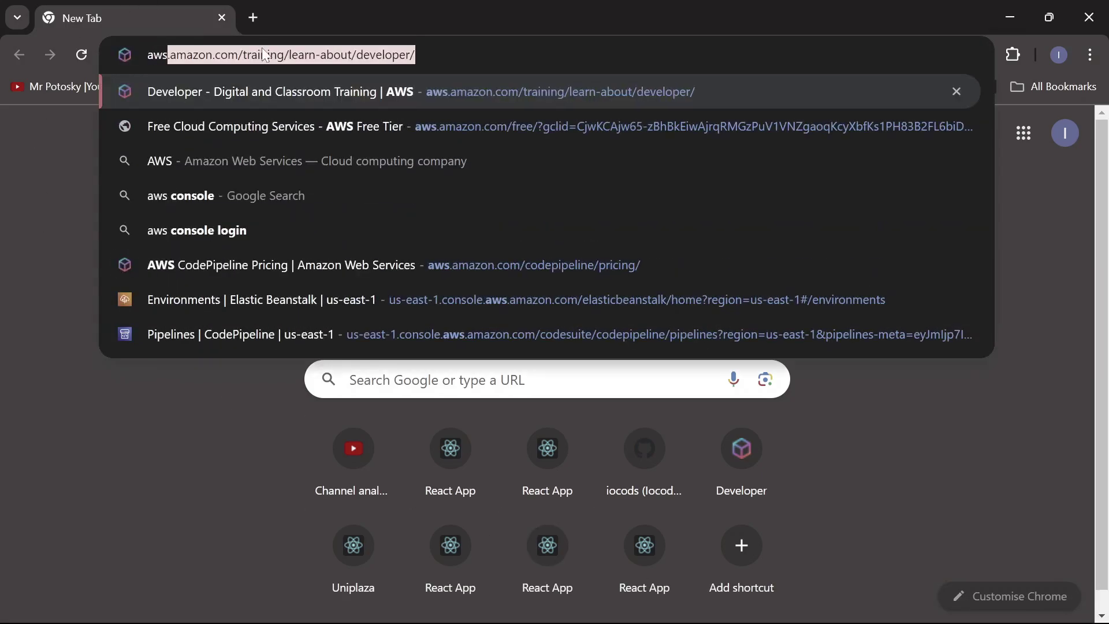
key("Return")
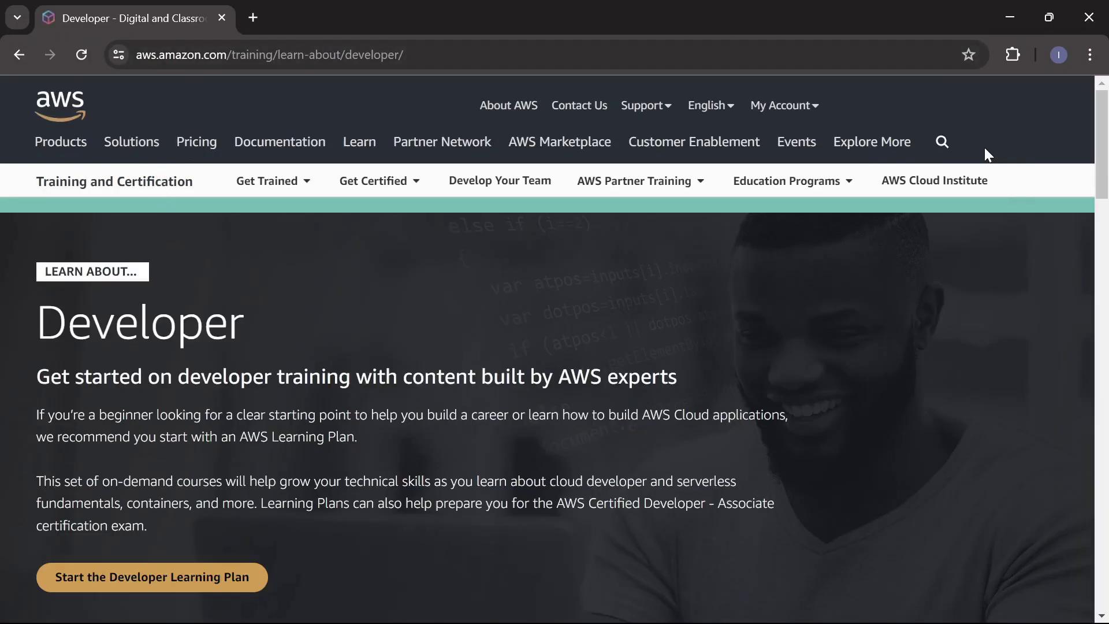
left_click(1049, 111)
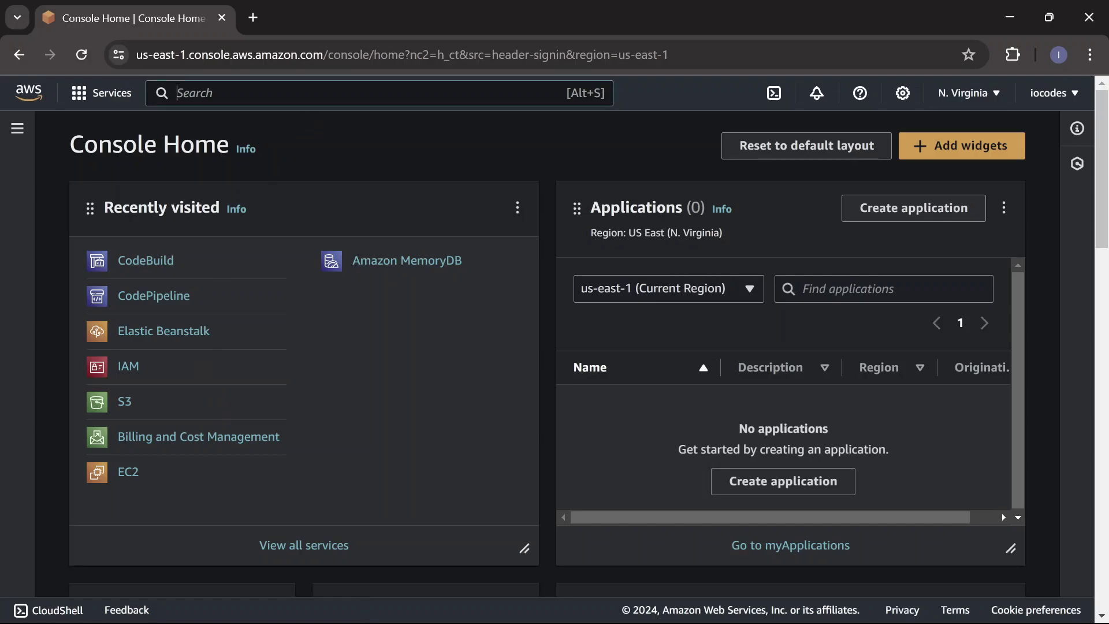
Step: Start creating a new pipeline in CodePipeline and name it iocode-book-api-pipeline
left_click(148, 292)
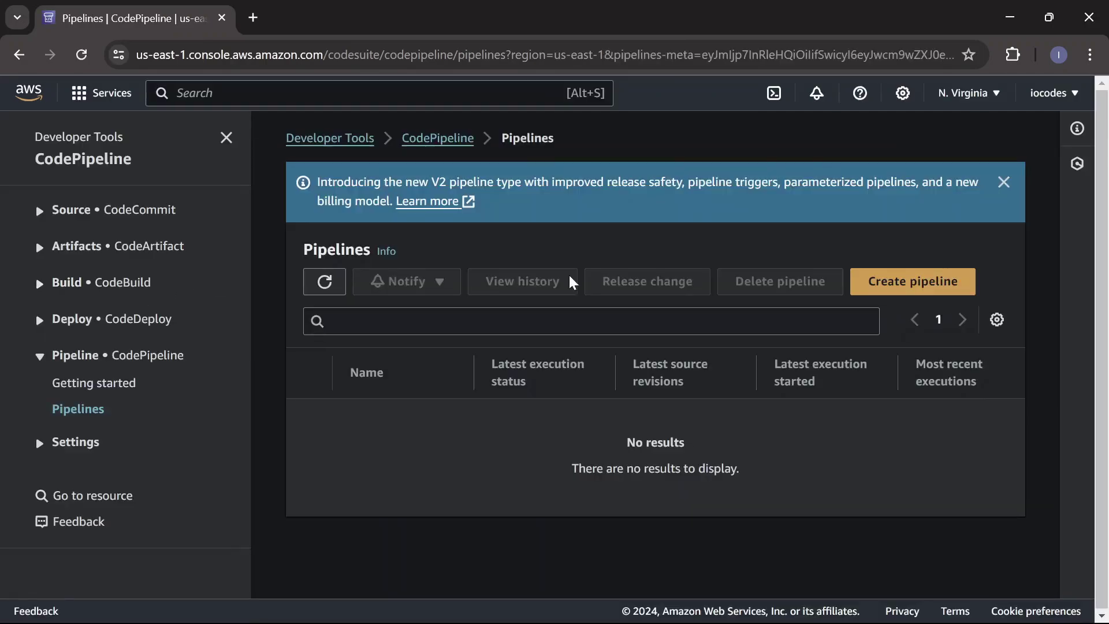
left_click(939, 283)
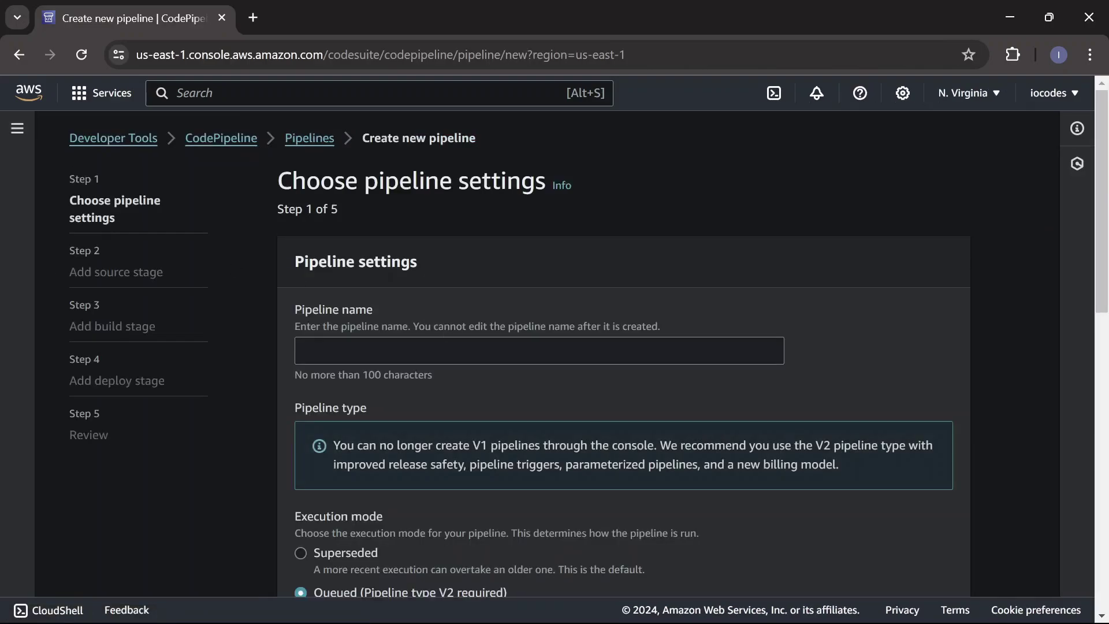
left_click(303, 351)
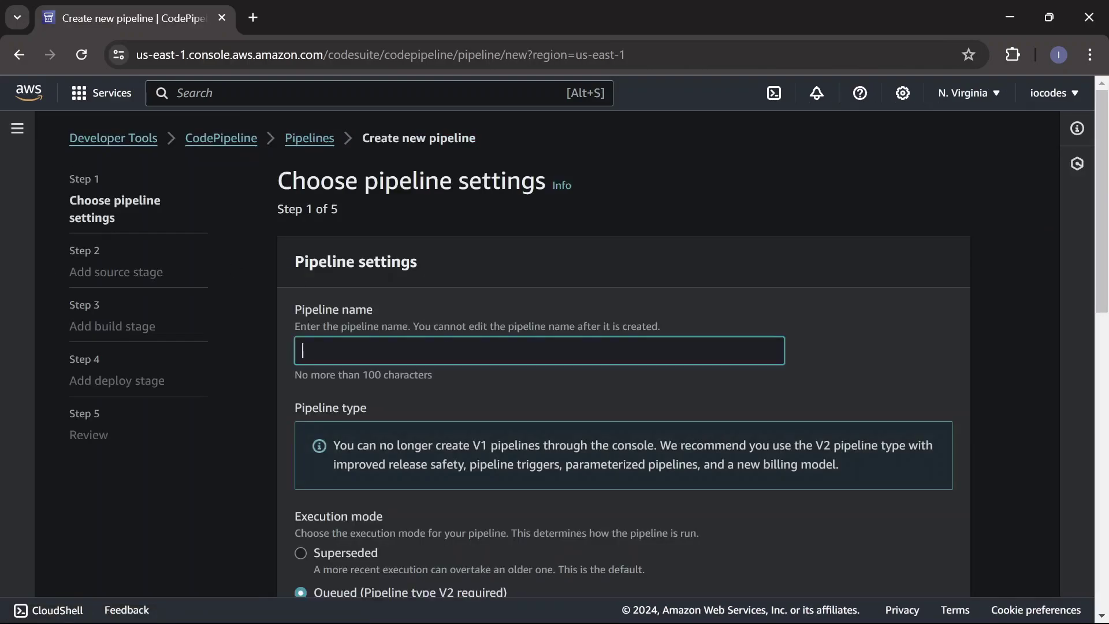
type("iocode-book-api-pipeline")
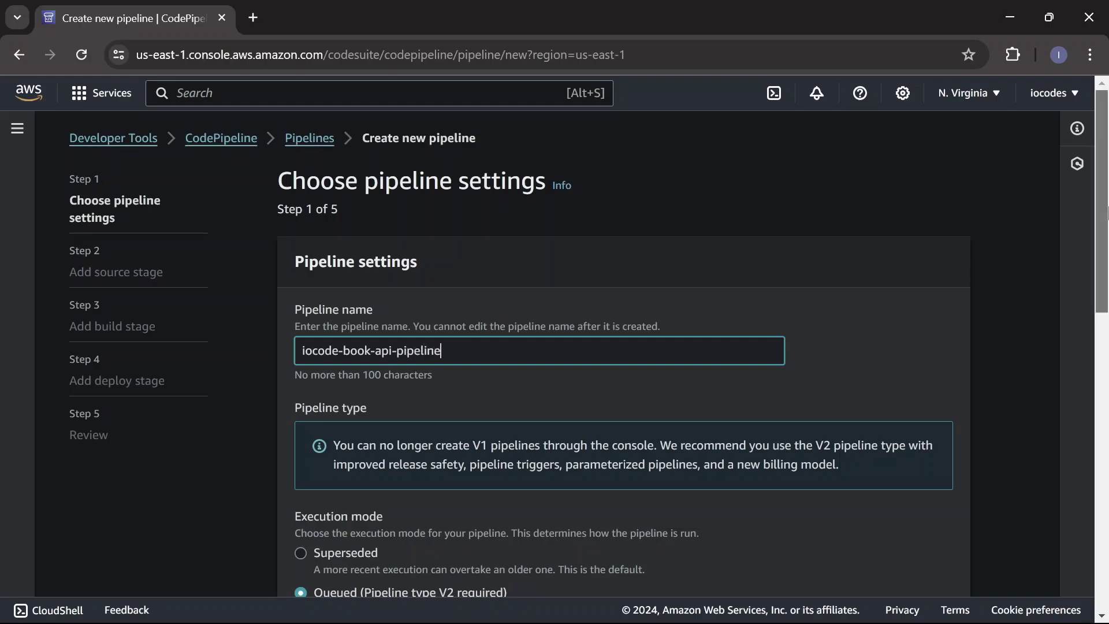
Step: Set the pipeline's execution mode to Superseded and continue to the source stage
scroll(578, 352, "down", 3)
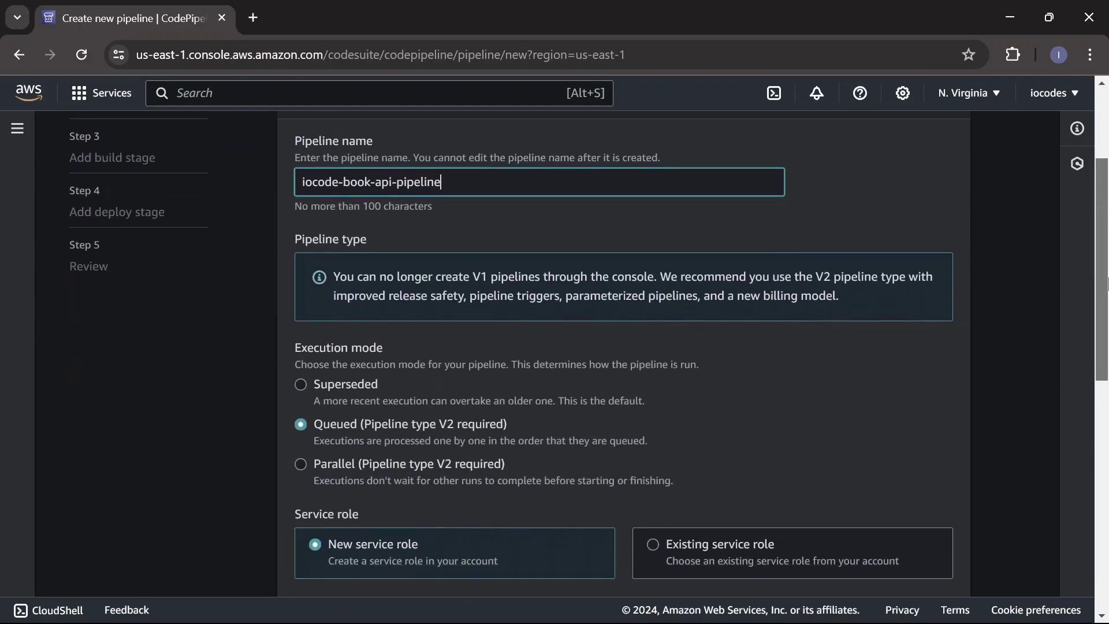
left_click(344, 367)
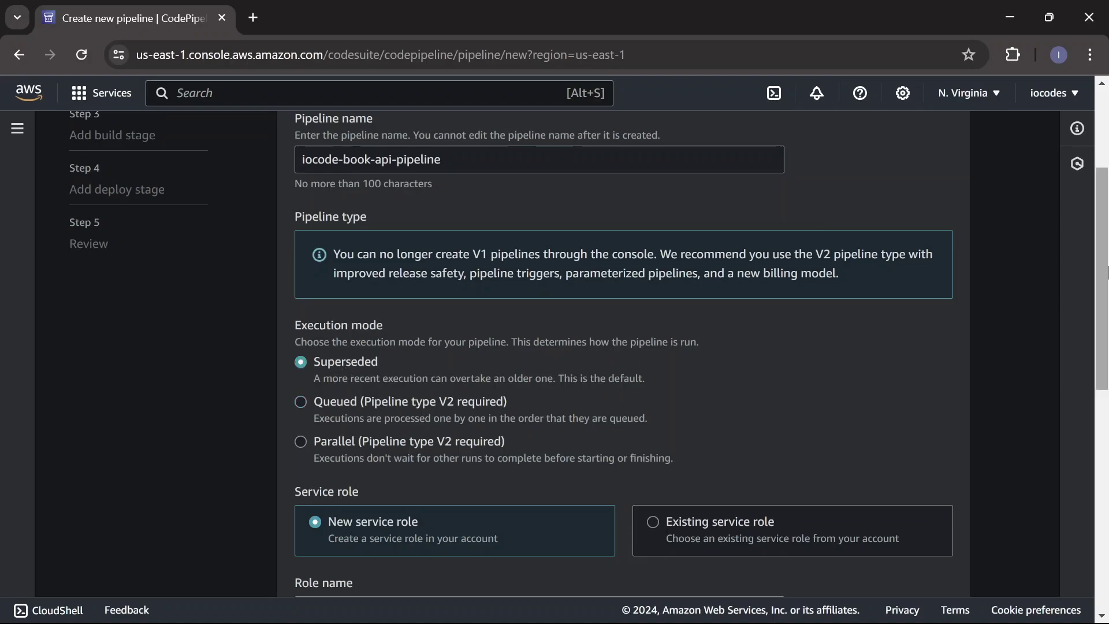
left_click_drag(1103, 277, 1105, 495)
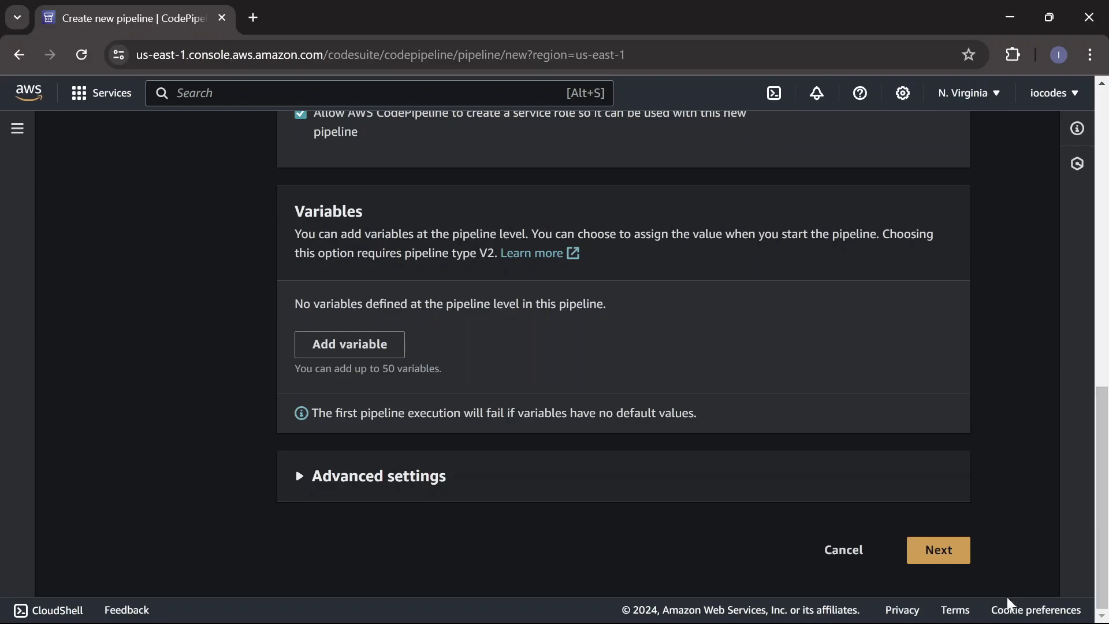
left_click(939, 550)
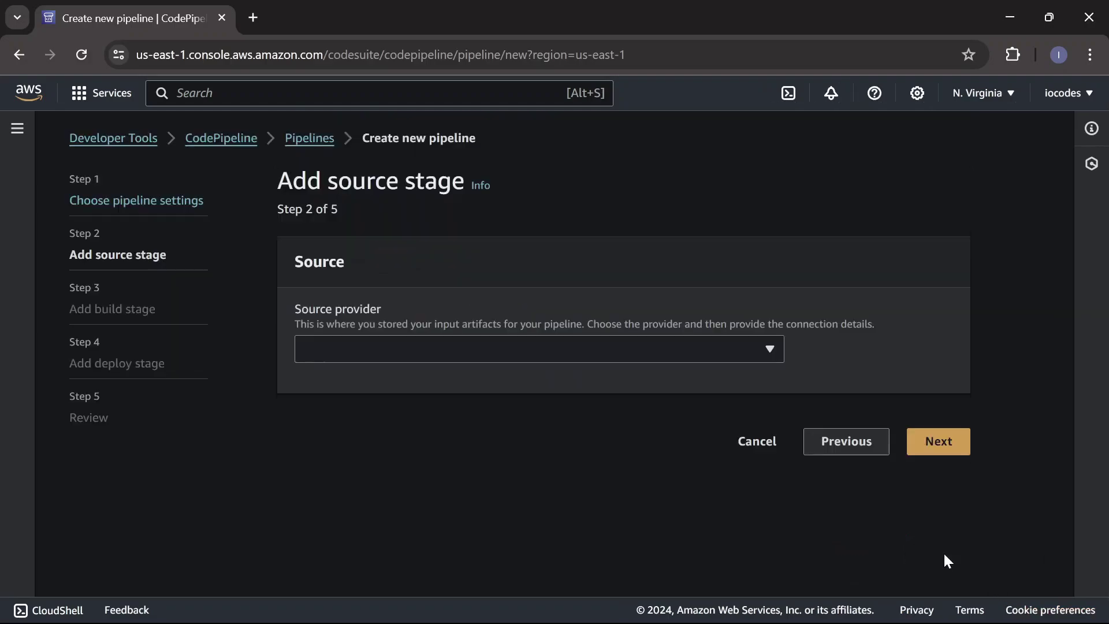
Step: Choose GitHub (Version 2) as the source provider and use the existing iocode-github-connection
left_click(532, 360)
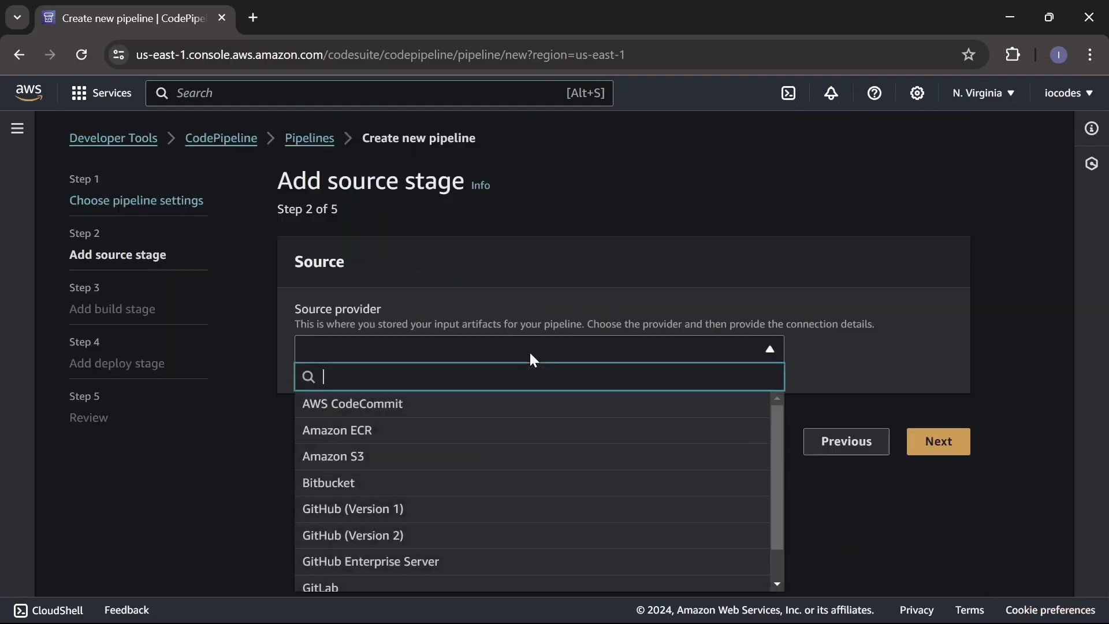
left_click(511, 546)
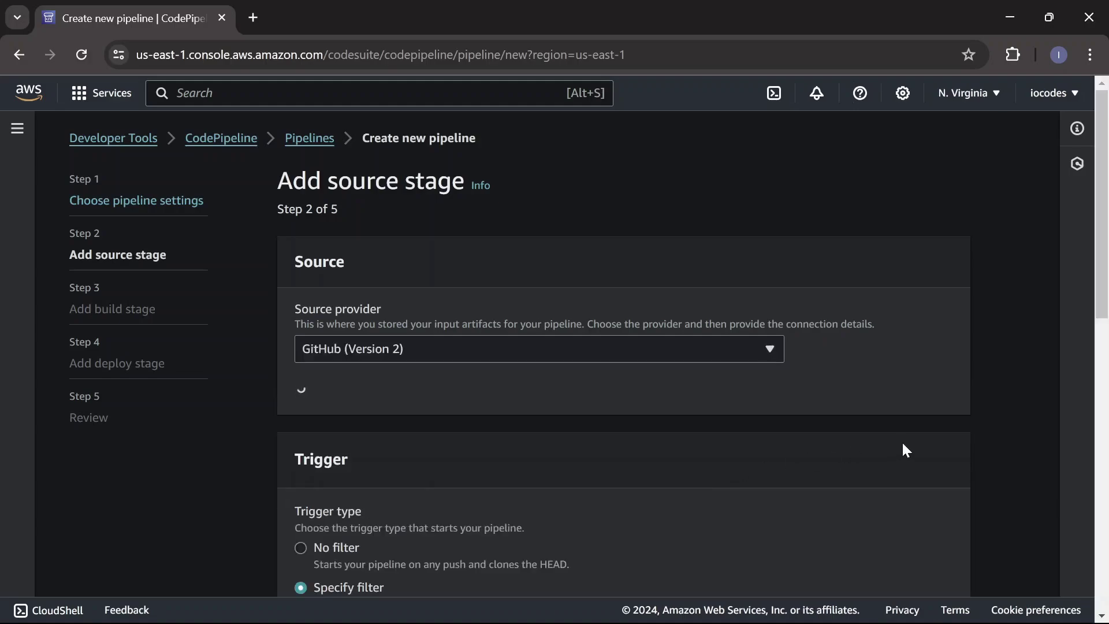
left_click_drag(1102, 184, 1106, 253)
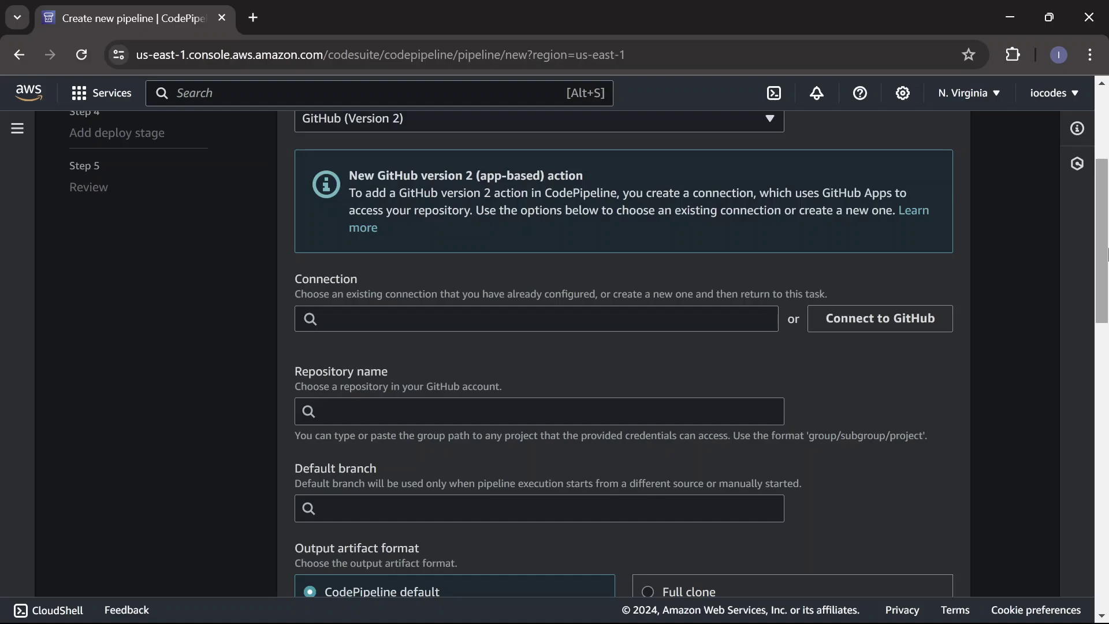
left_click(904, 322)
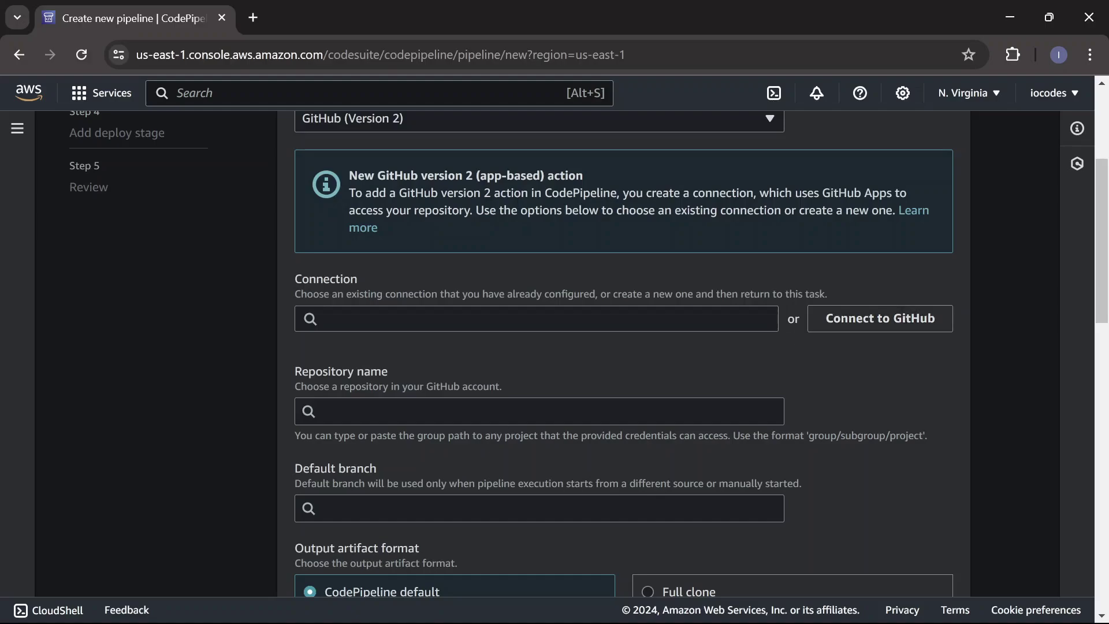
left_click(537, 319)
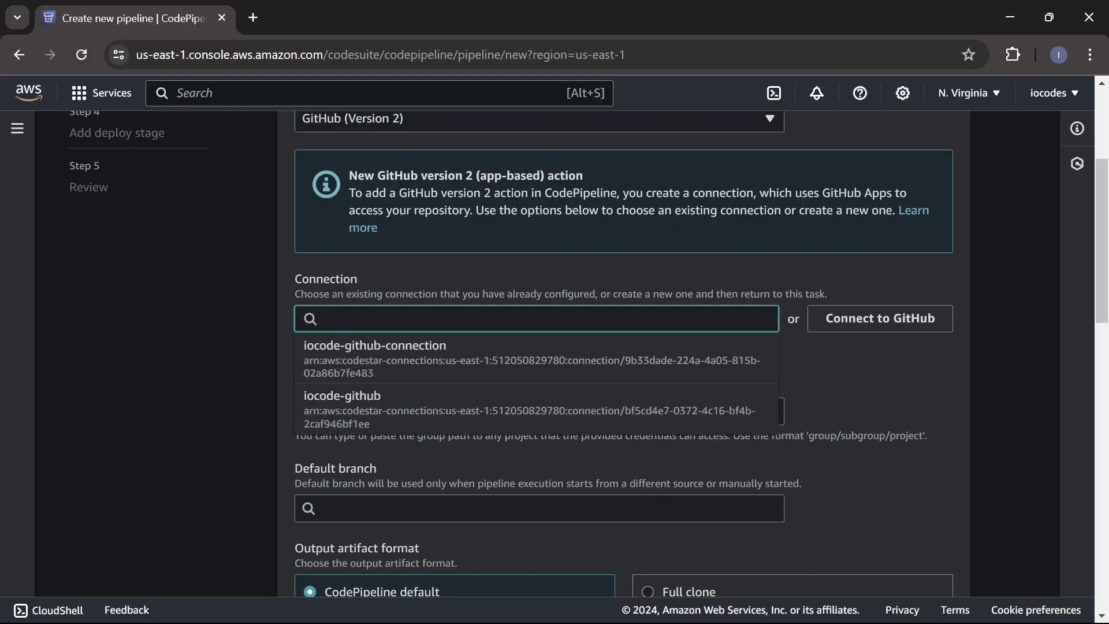
left_click(354, 356)
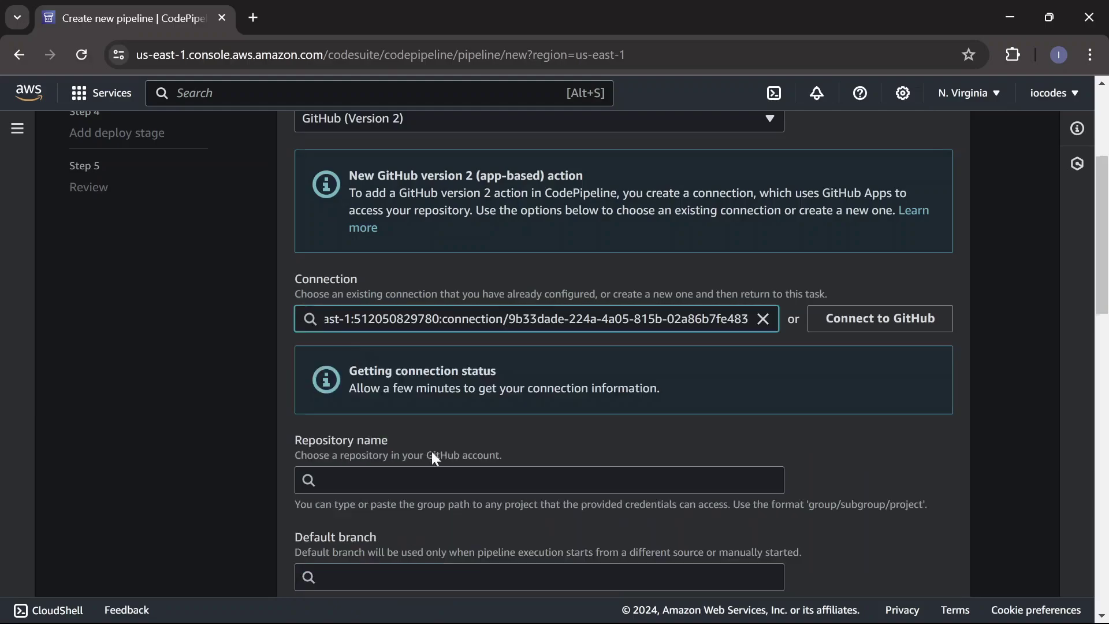
Step: Select the Iocode-Book-Project repository as the source with testing-app-deployment as its default branch
scroll(582, 289, "down", 4)
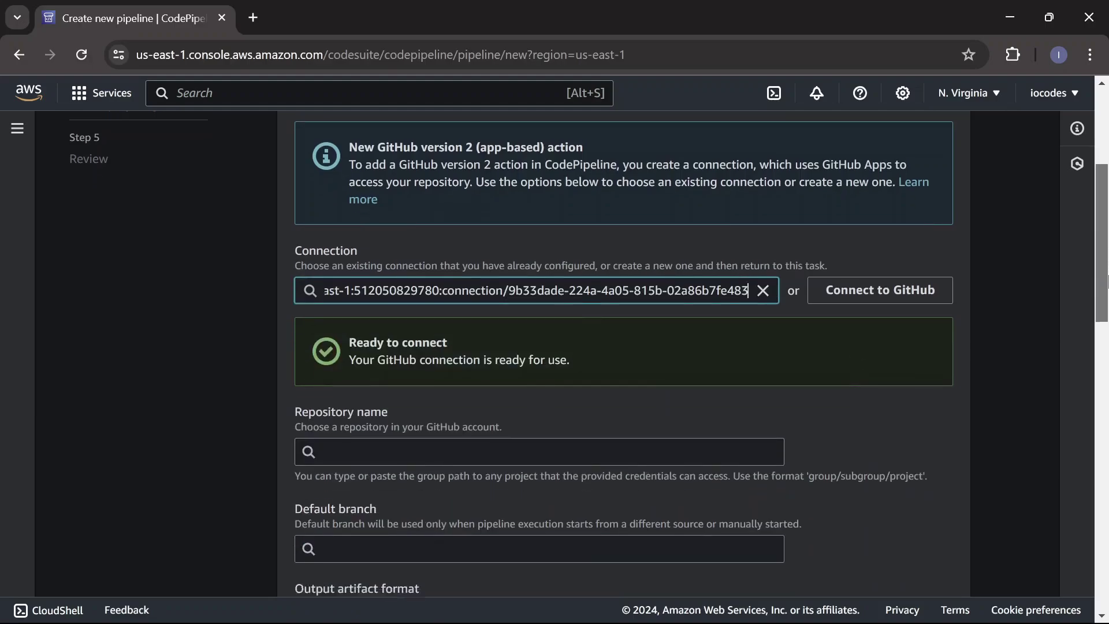
left_click(580, 283)
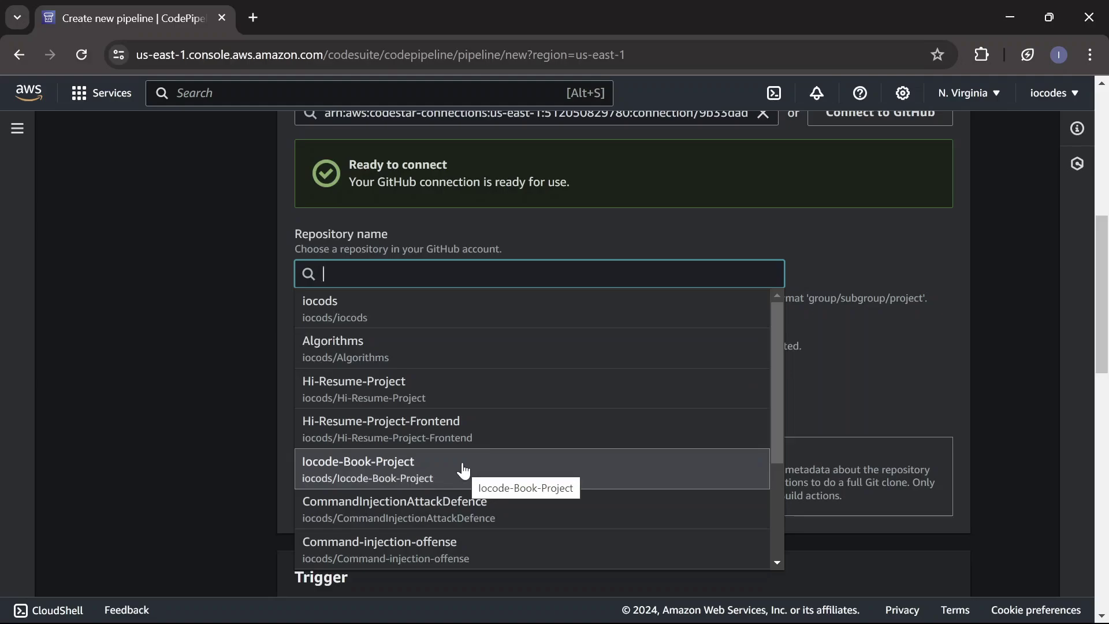
left_click(462, 471)
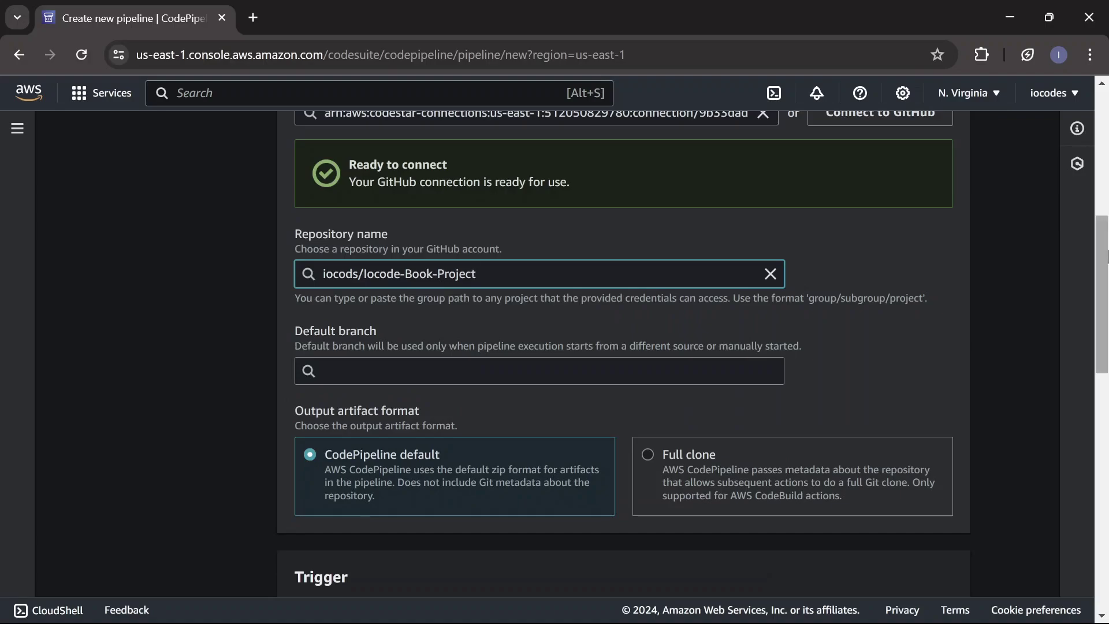
left_click_drag(1107, 256, 1106, 303)
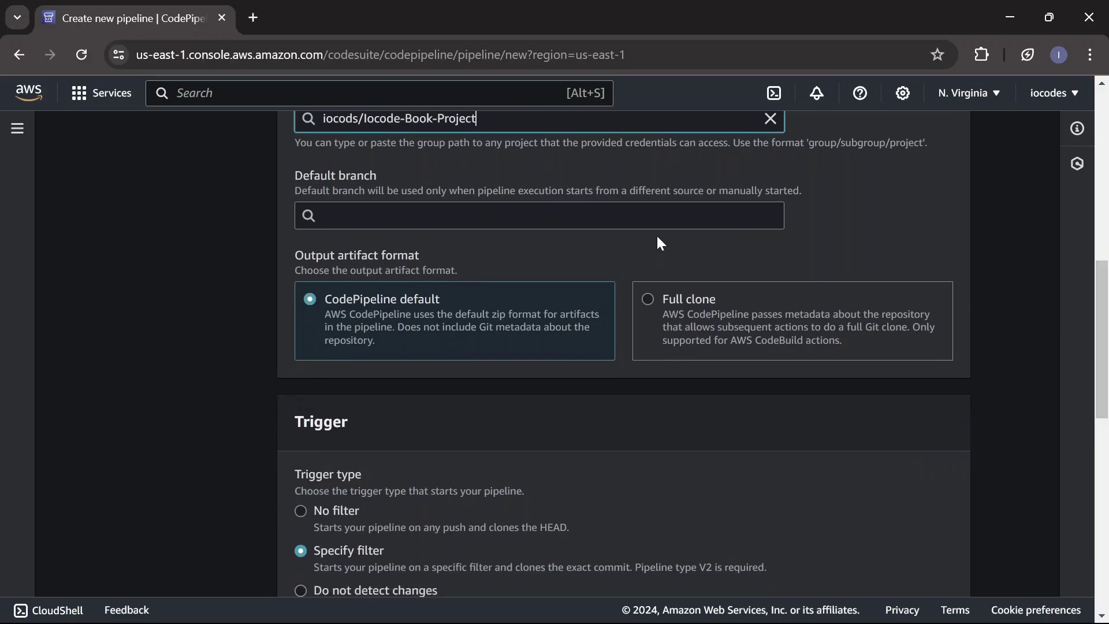
left_click(657, 219)
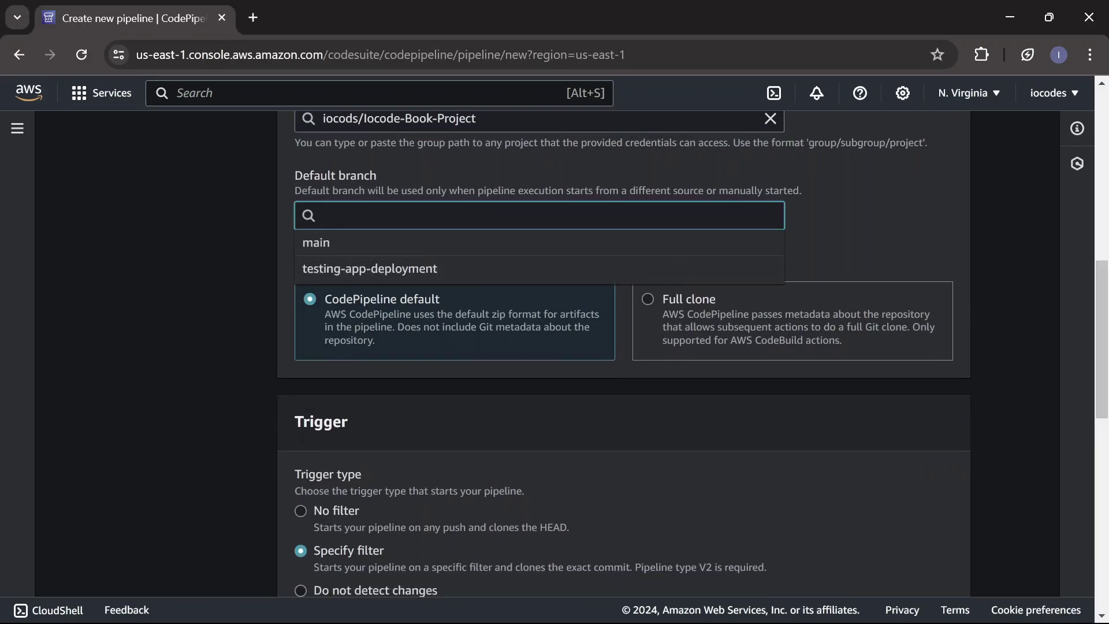
left_click(536, 271)
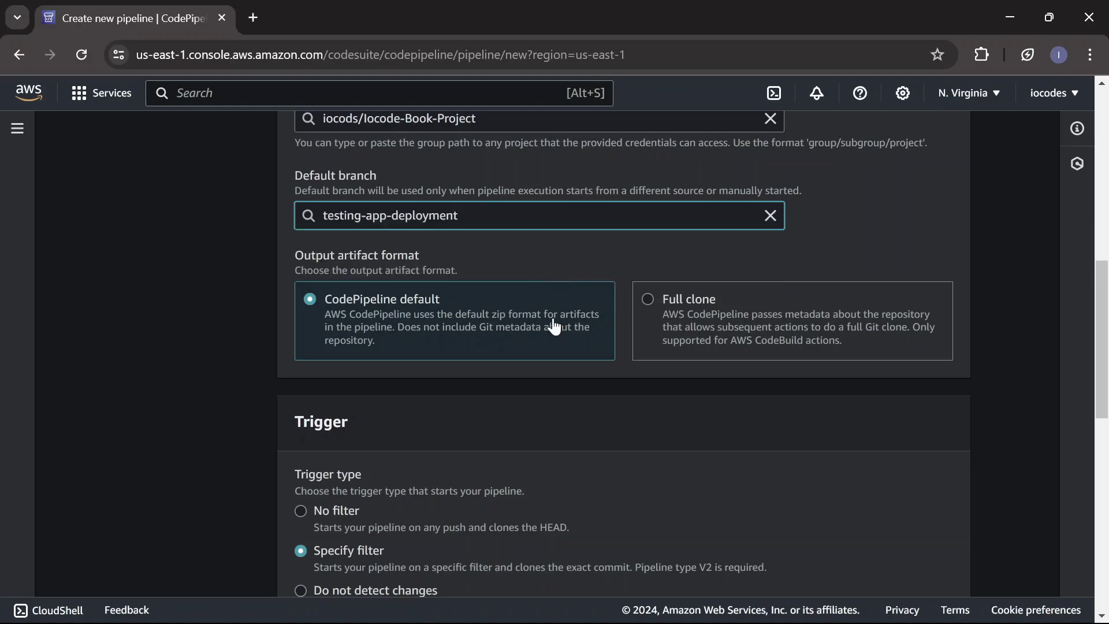
Step: Keep the default artifact format and trigger settings and continue to the build stage
left_click_drag(1107, 319, 1107, 349)
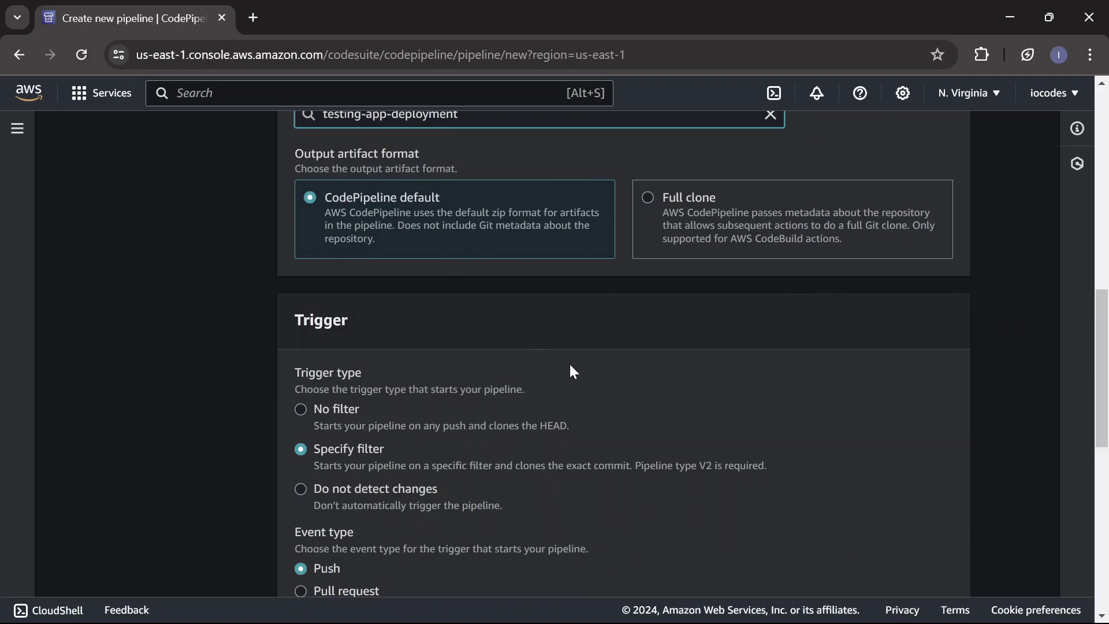
left_click_drag(1106, 327, 1107, 488)
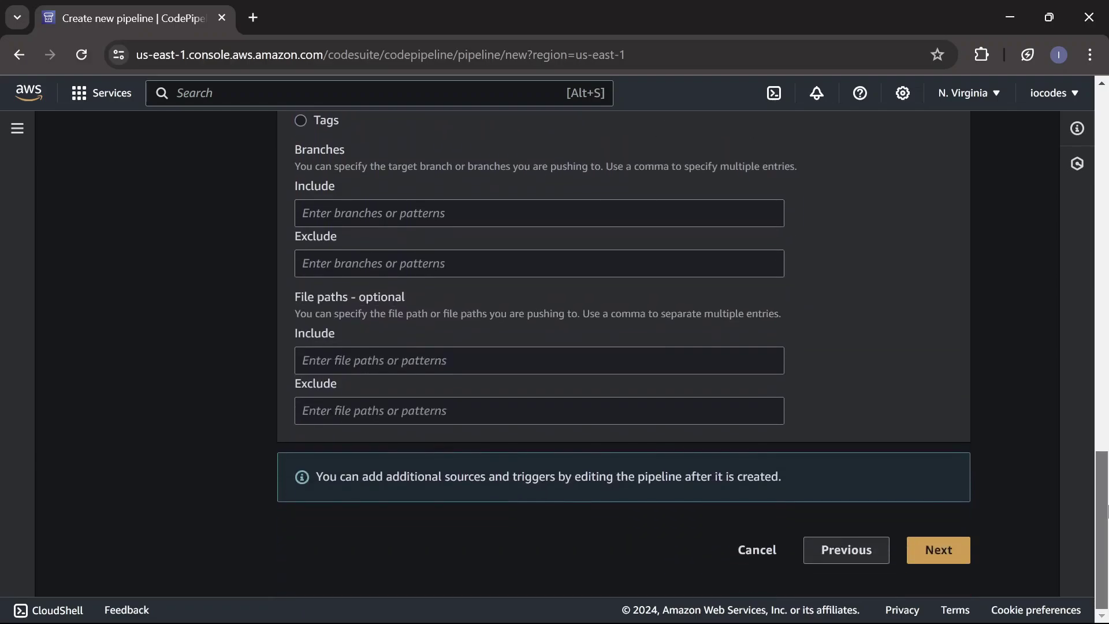
left_click(936, 560)
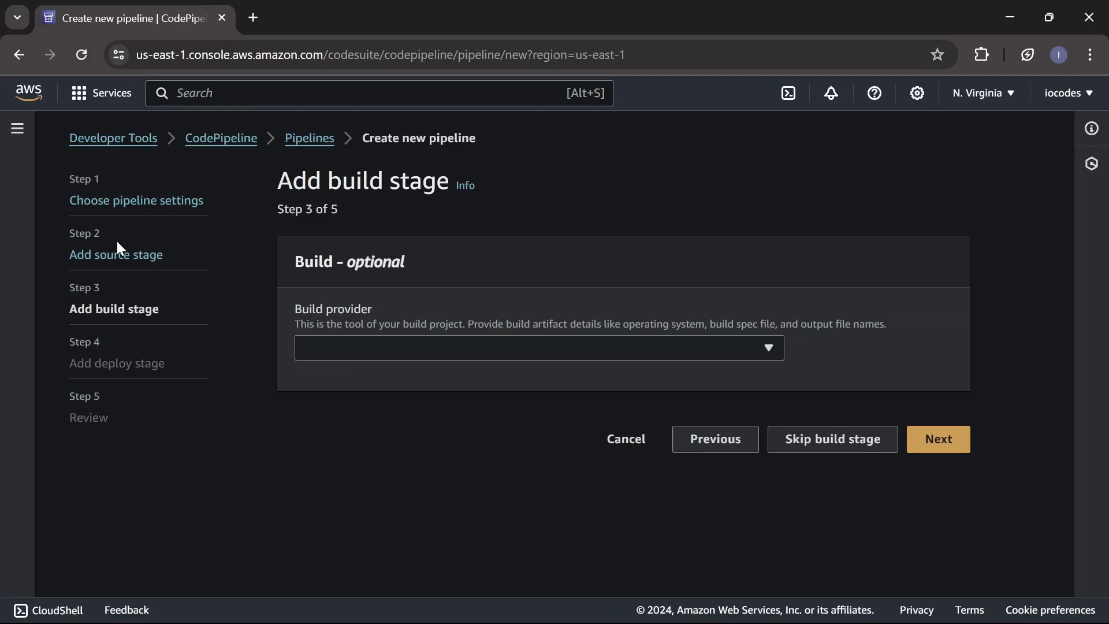
Step: Choose AWS CodeBuild as the build provider for the pipeline's build stage
left_click(511, 347)
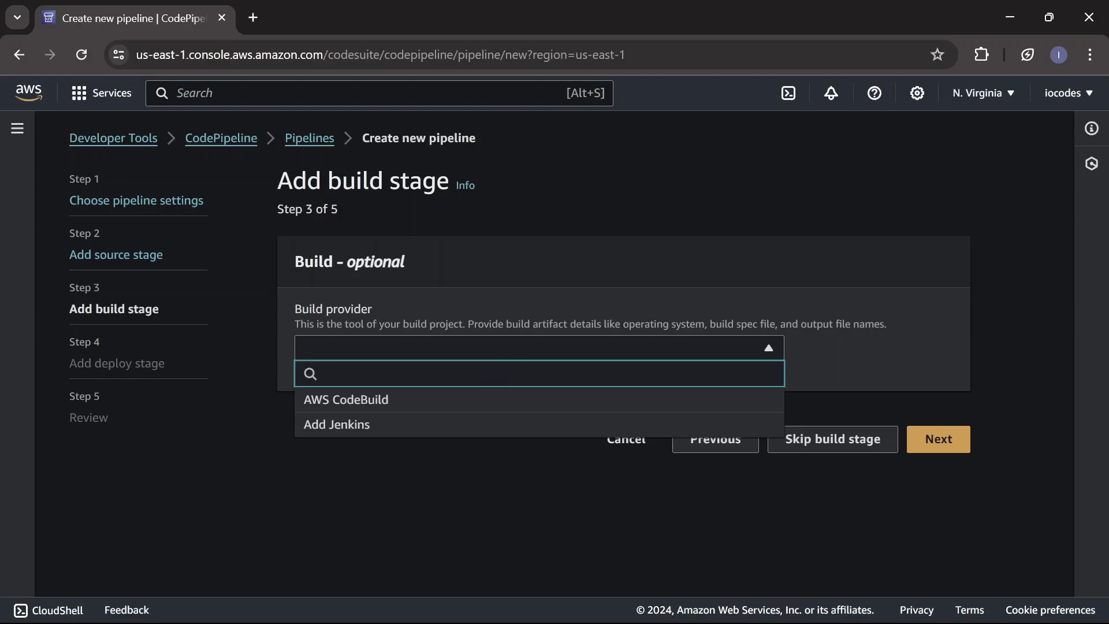
left_click(477, 408)
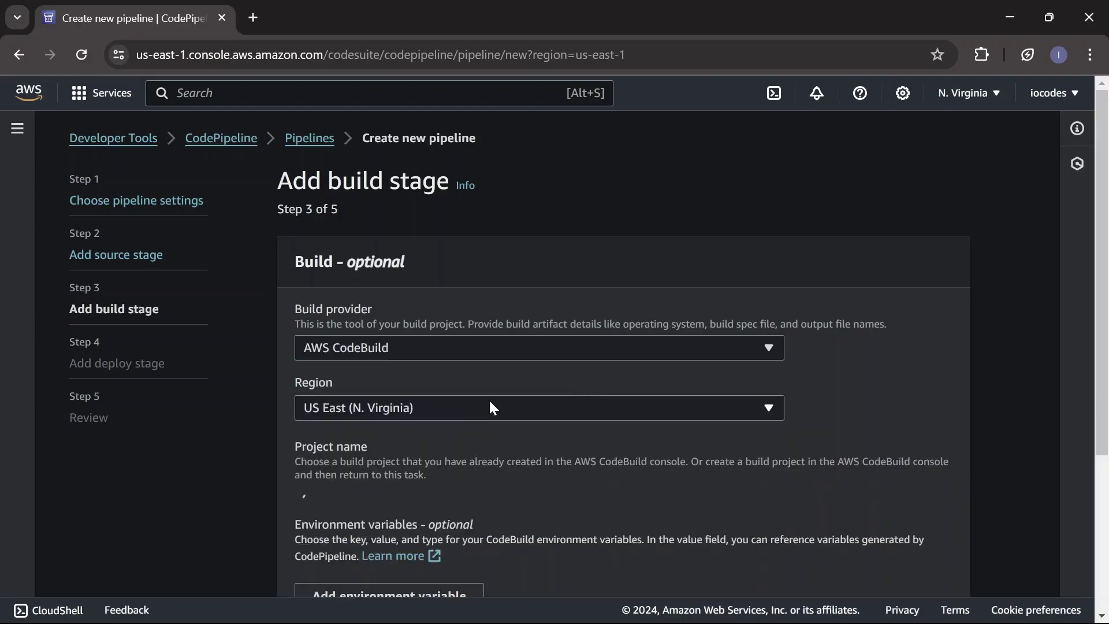
scroll(1106, 214, "down", 1)
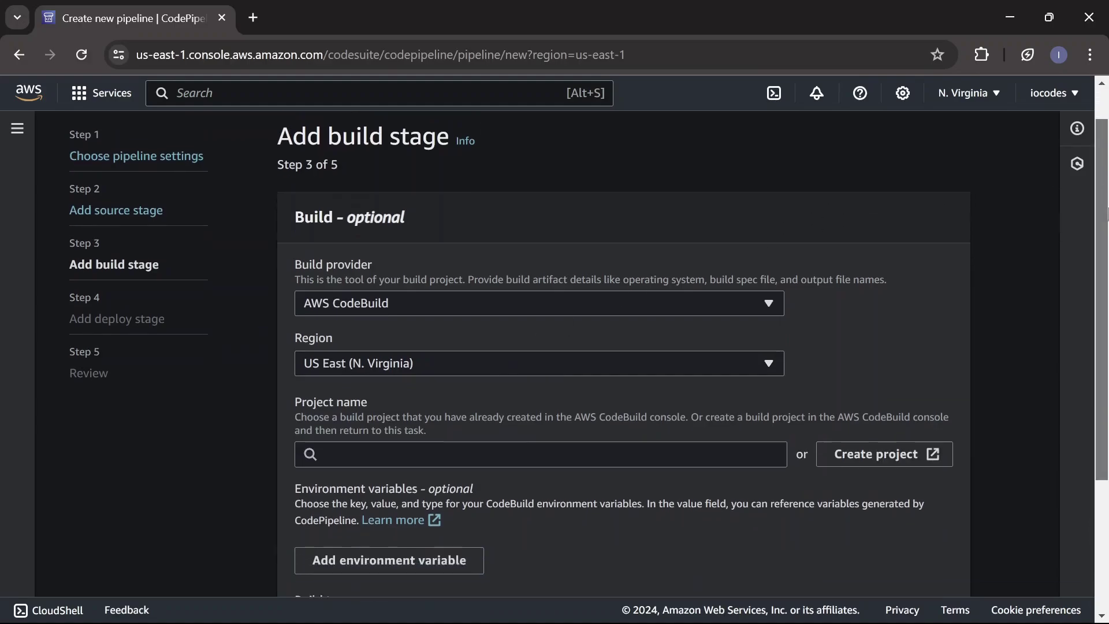
scroll(1106, 213, "down", 3)
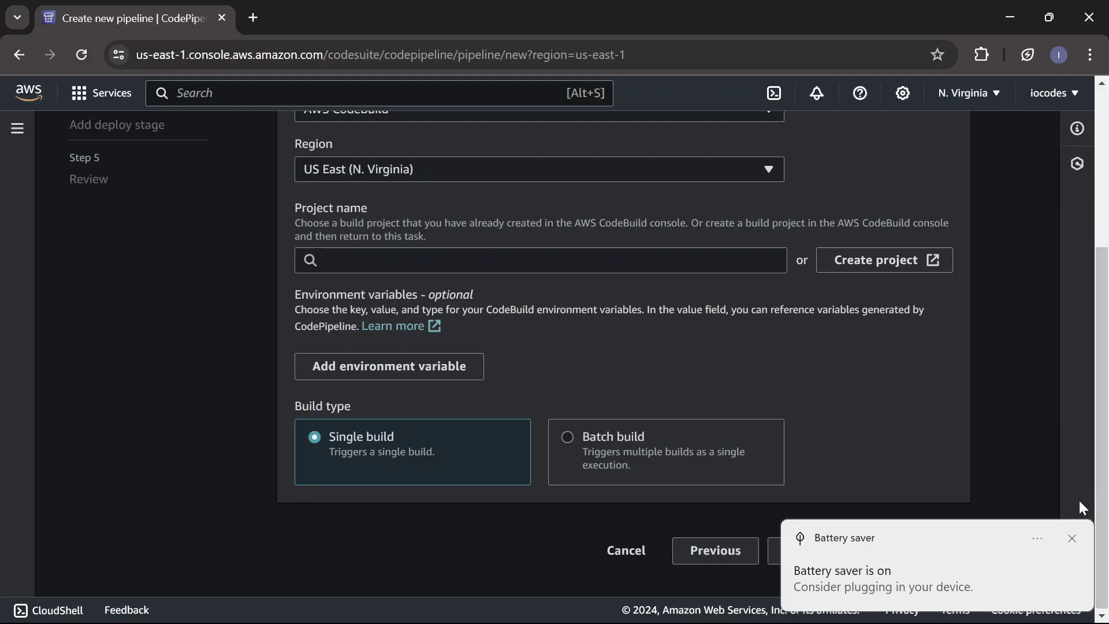
Step: Start a new CodeBuild project from the build stage in a maximized window and name it iocode-book-api-codebuild
left_click(1072, 538)
left_click(870, 264)
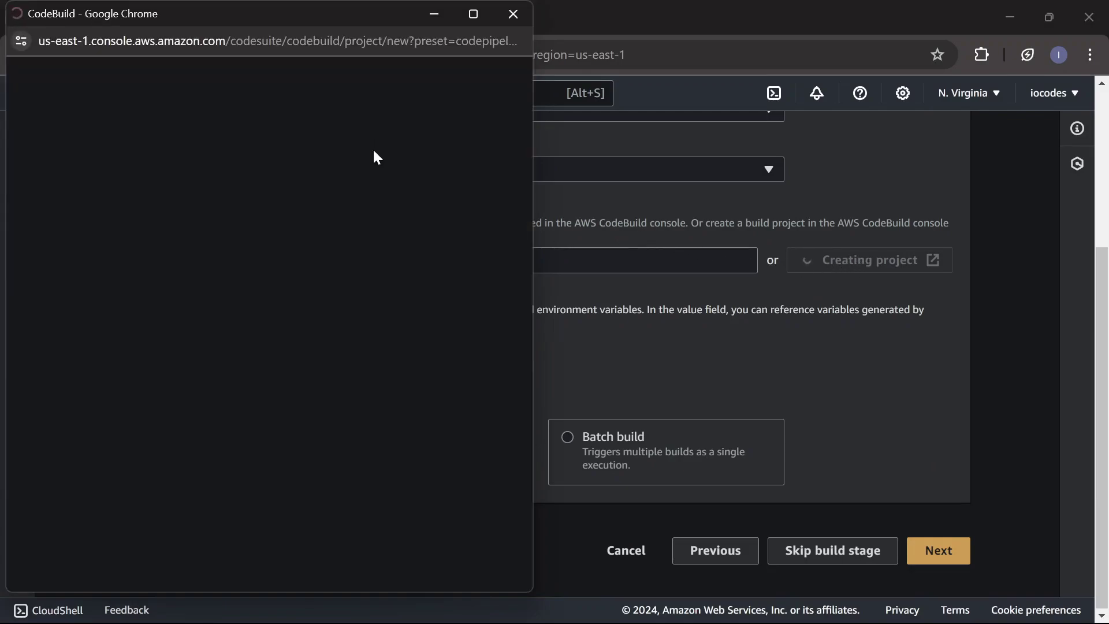
left_click(471, 16)
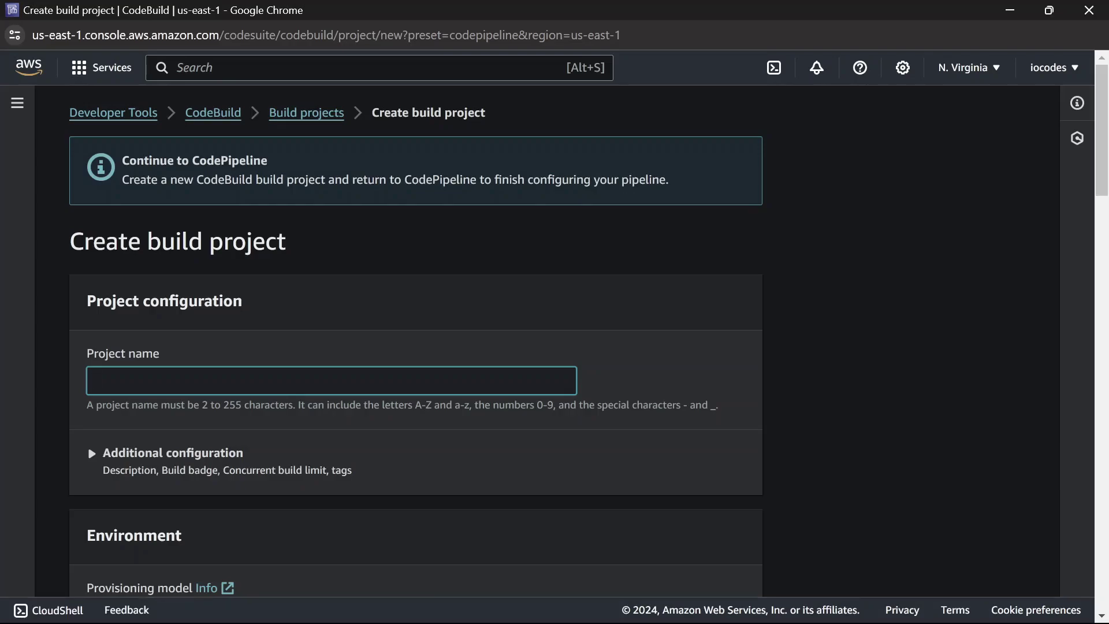
type("i")
key("BackSpace")
type("iocode-book-api")
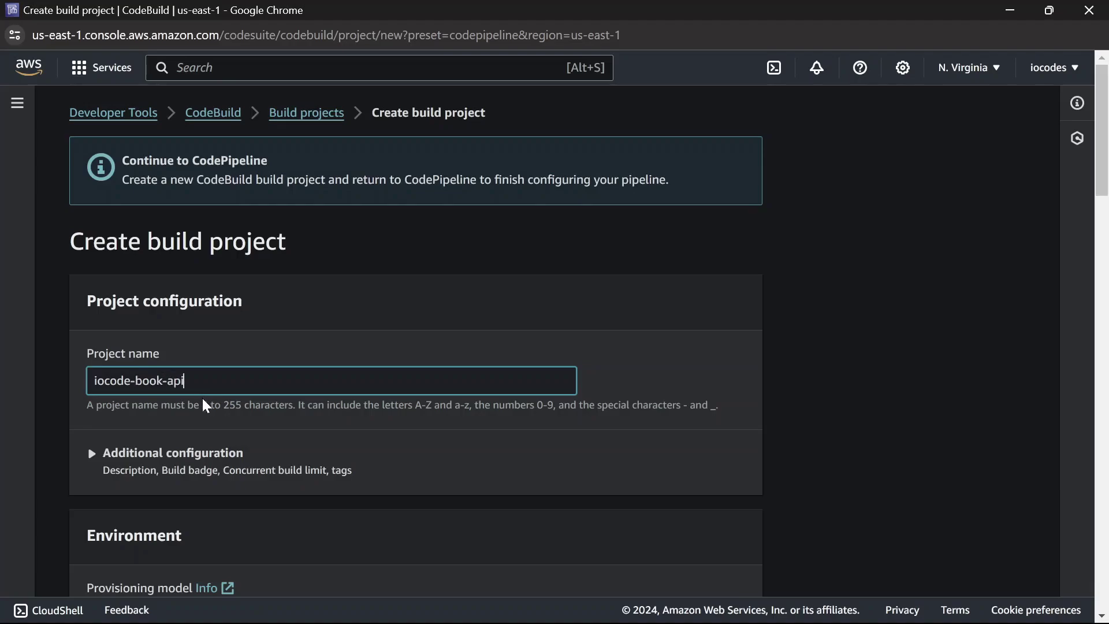
type("-codebuild")
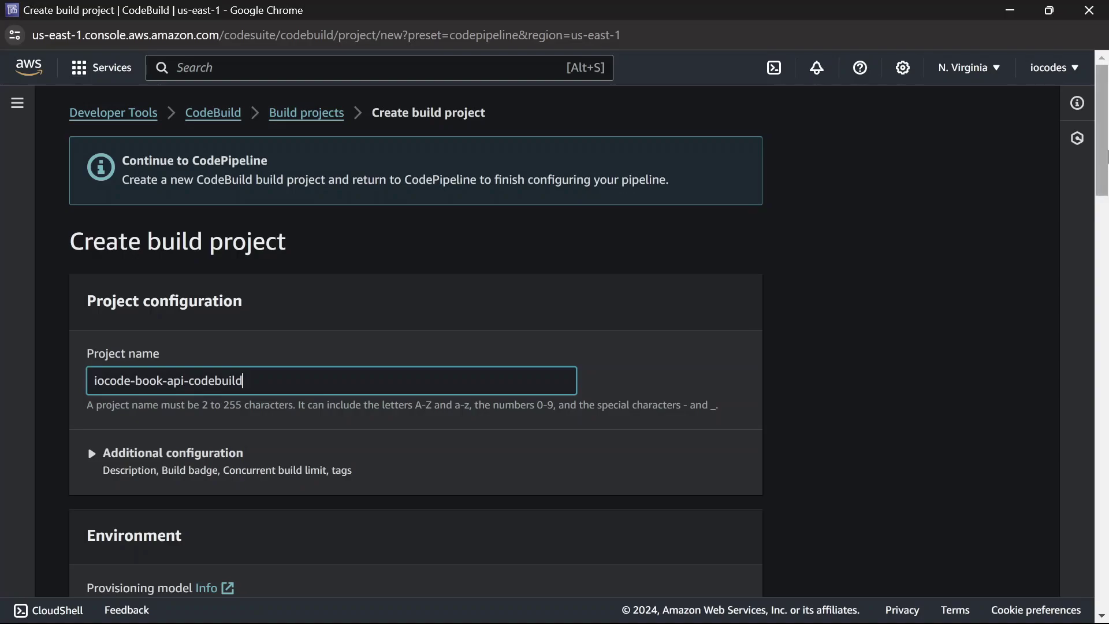
Step: Review the build environment's operating system and runtime options, keeping Amazon Linux and Standard
scroll(1104, 185, "down", 2)
left_click_drag(1105, 185, 1057, 329)
left_click(544, 233)
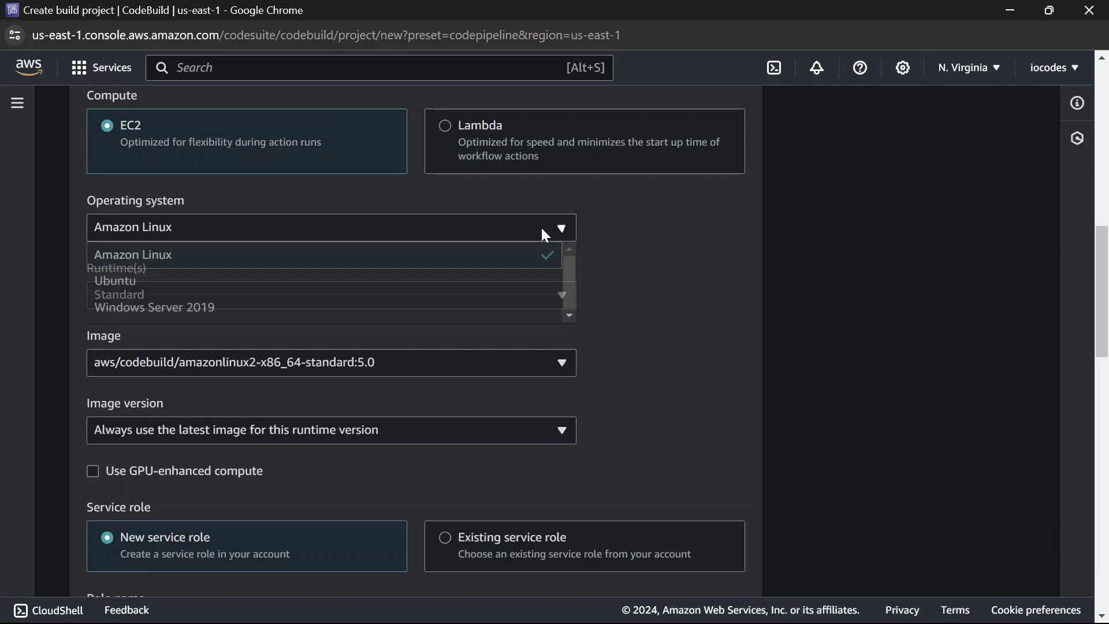
left_click(543, 231)
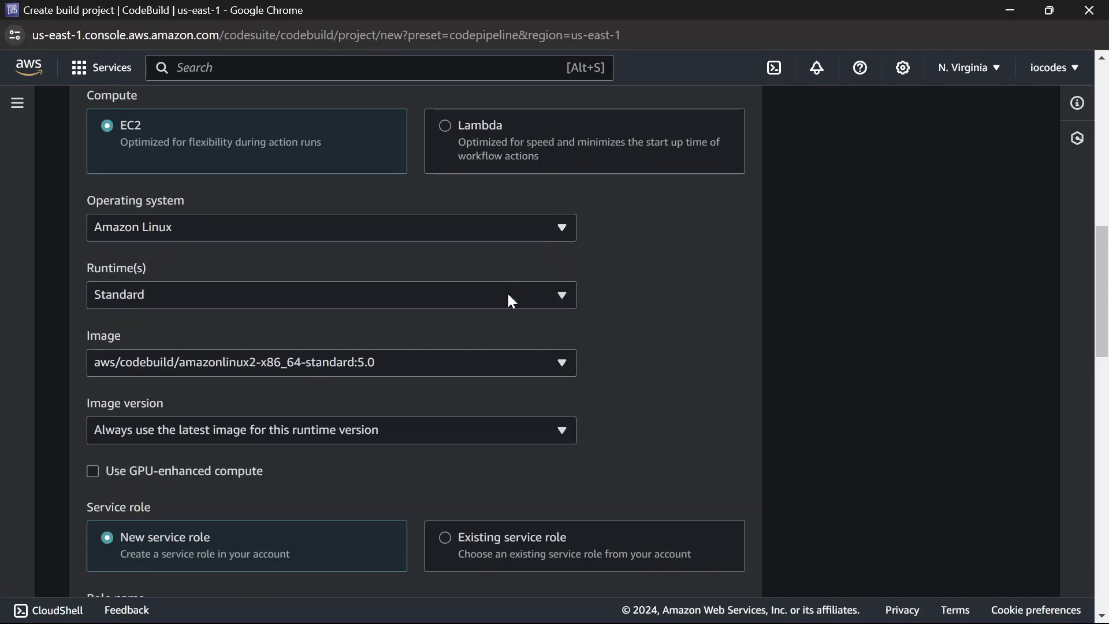
left_click(500, 304)
left_click(500, 301)
Step: Name the build project's new service role iocode-book-api-codebuild-role
left_click_drag(1103, 273, 1104, 346)
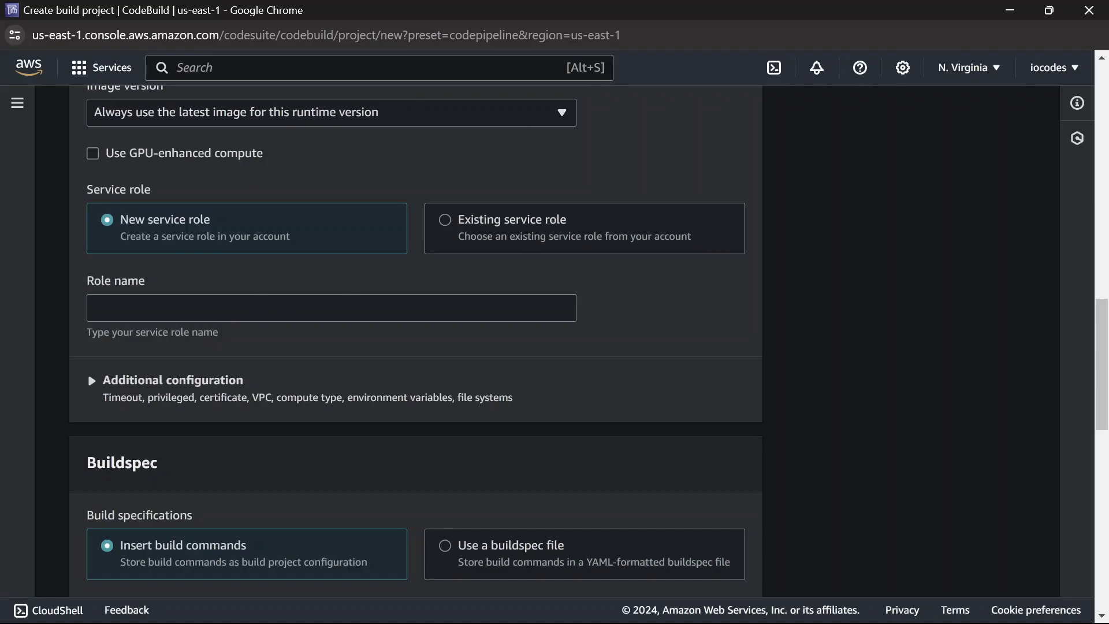
left_click(330, 308)
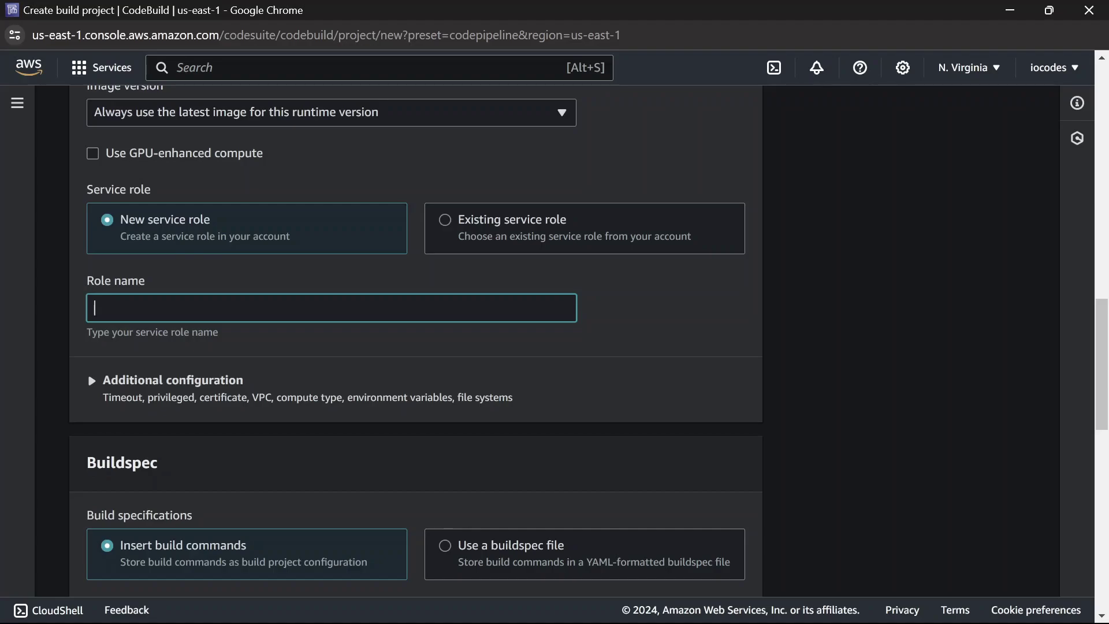
type("iocode-book-api-code")
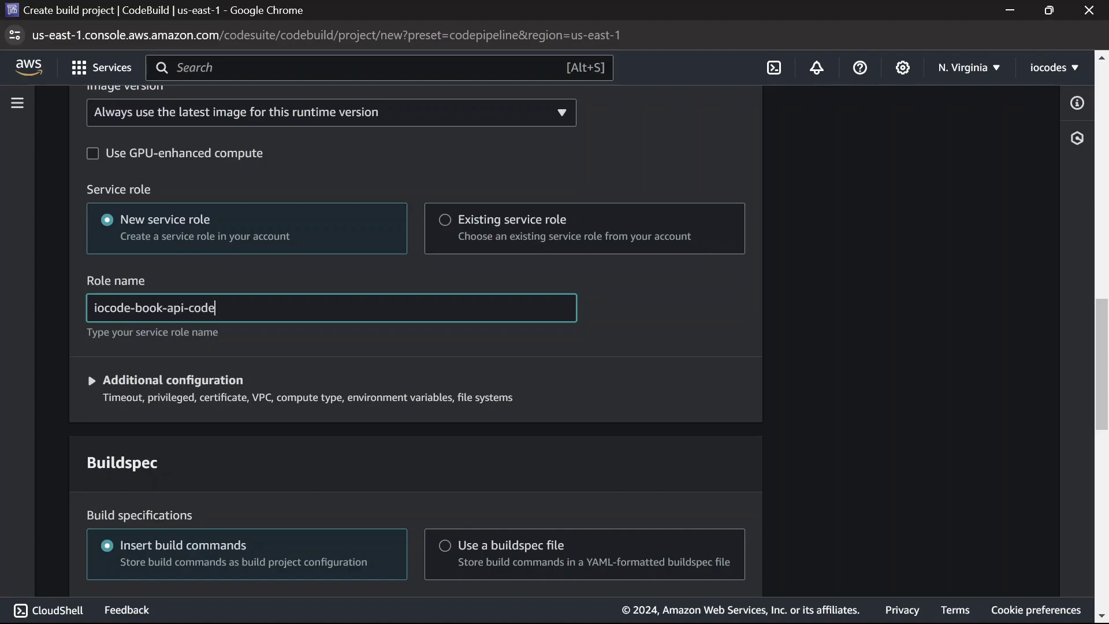
type("buiod-role")
left_click(239, 307)
key("BackSpace")
type("l")
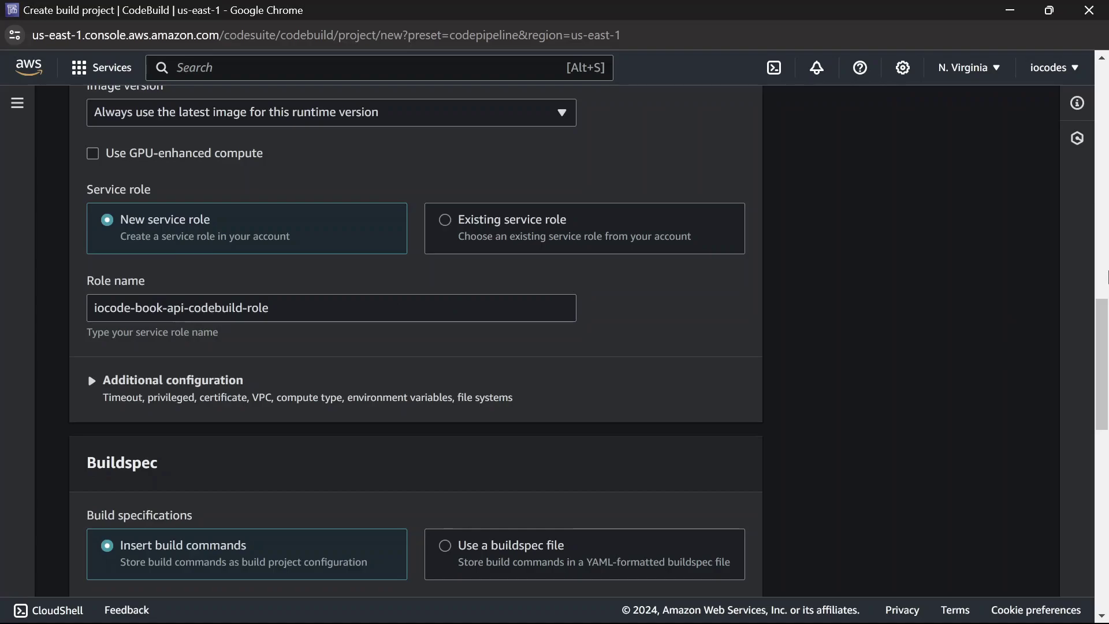
Step: Set the build project to use a buildspec file and finish creating it, returning to the pipeline setup
left_click_drag(1105, 413, 1106, 445)
scroll(344, 262, "down", 4)
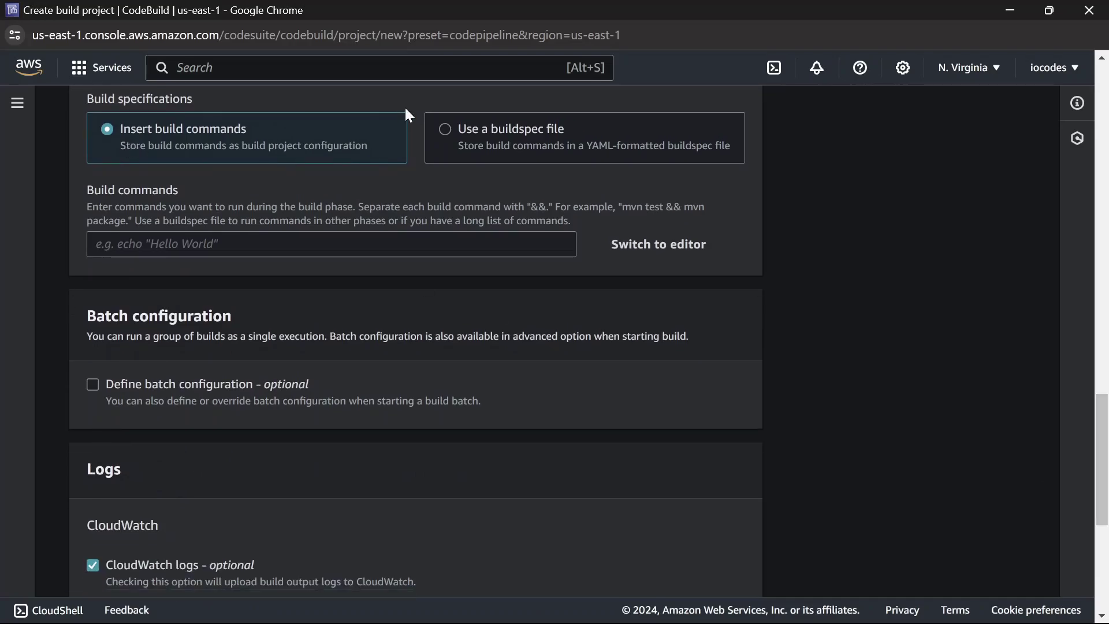
left_click(446, 128)
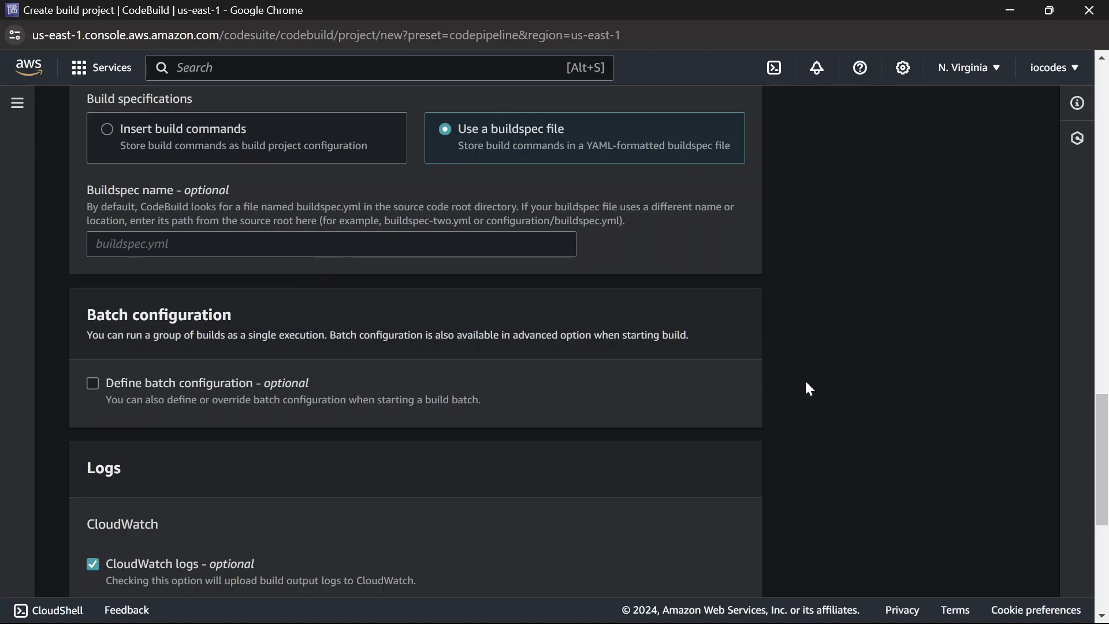
left_click_drag(1103, 454, 1106, 543)
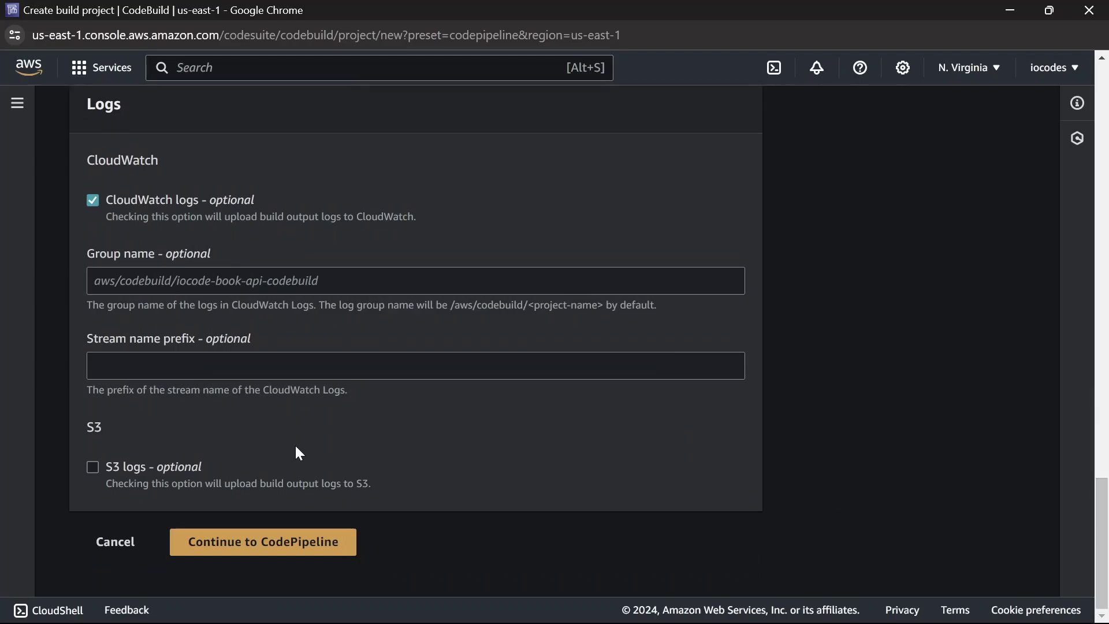
left_click(253, 546)
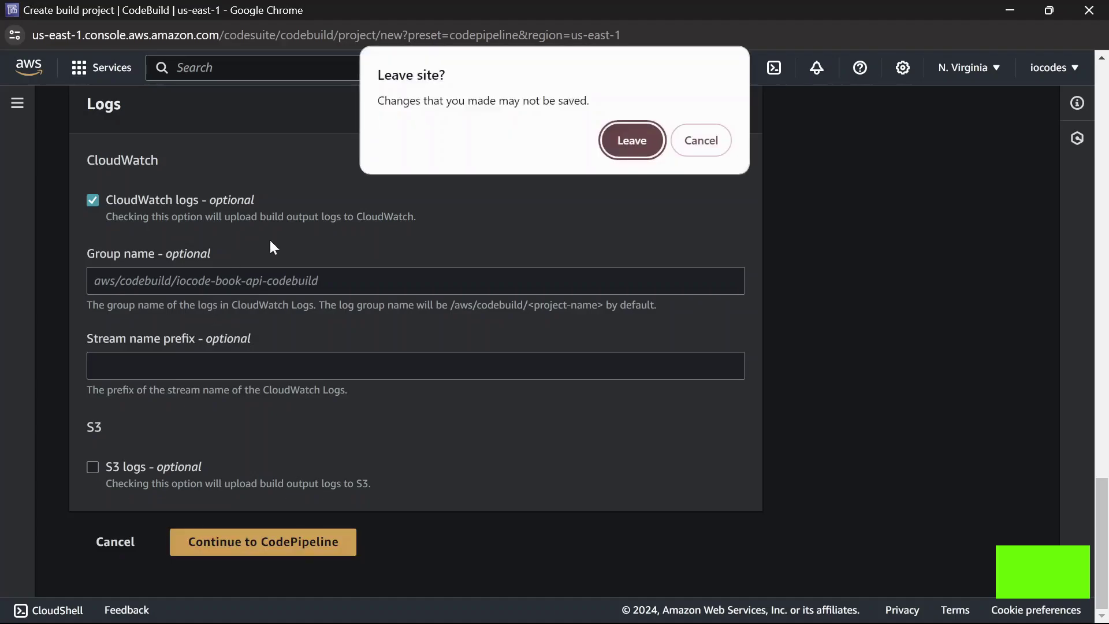
left_click(646, 141)
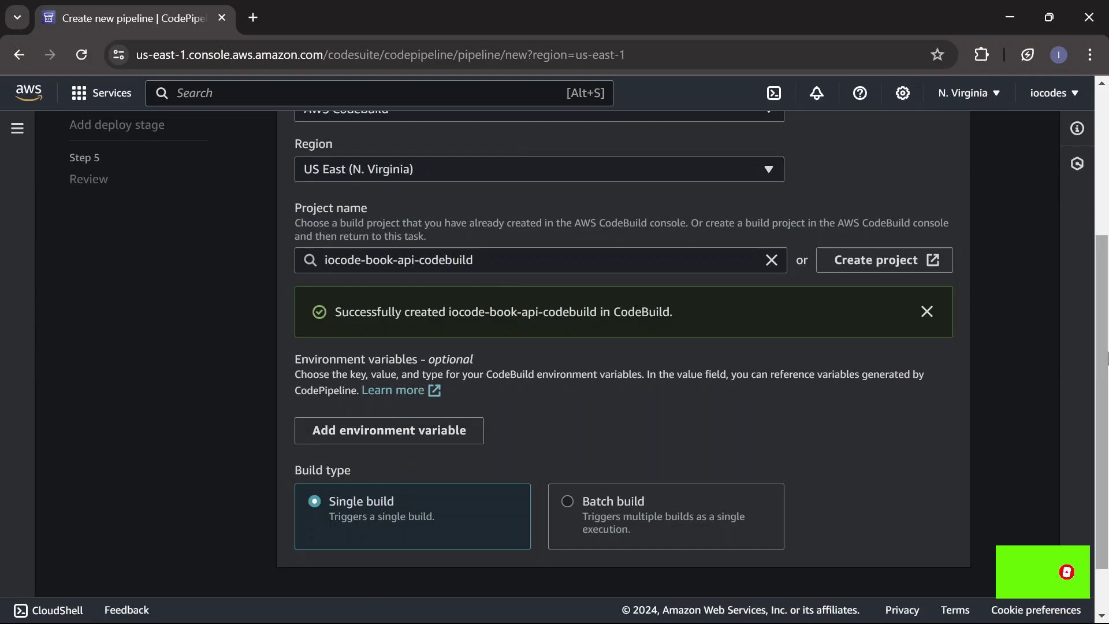
Step: Continue to the deploy stage, choose AWS Elastic Beanstalk as the deploy provider and show its available application names
scroll(1105, 494, "down", 1)
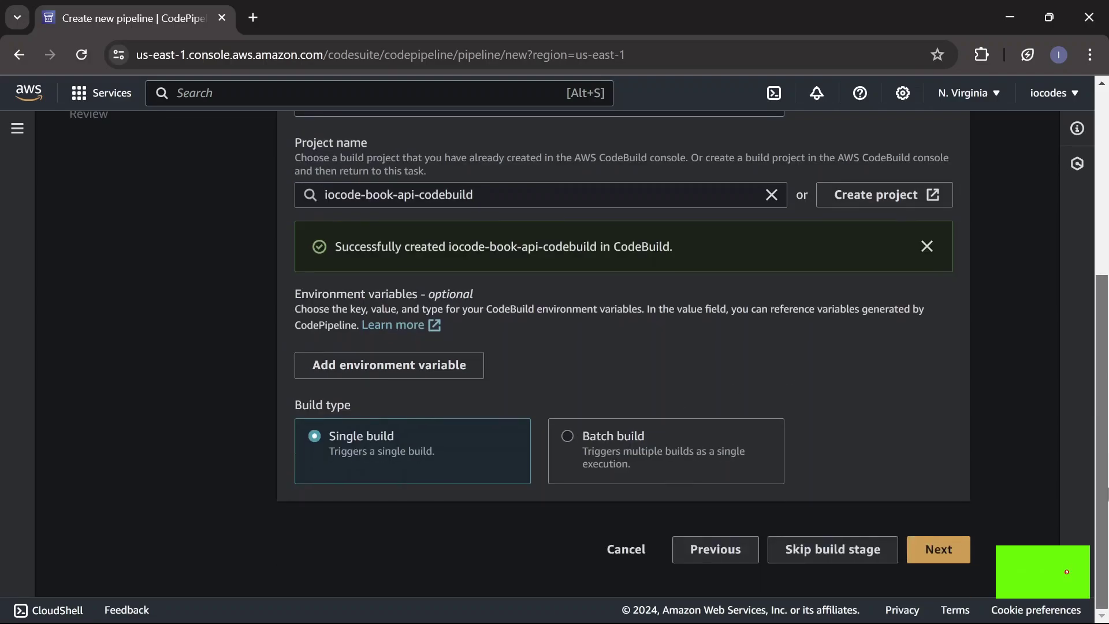
left_click(936, 555)
left_click(461, 348)
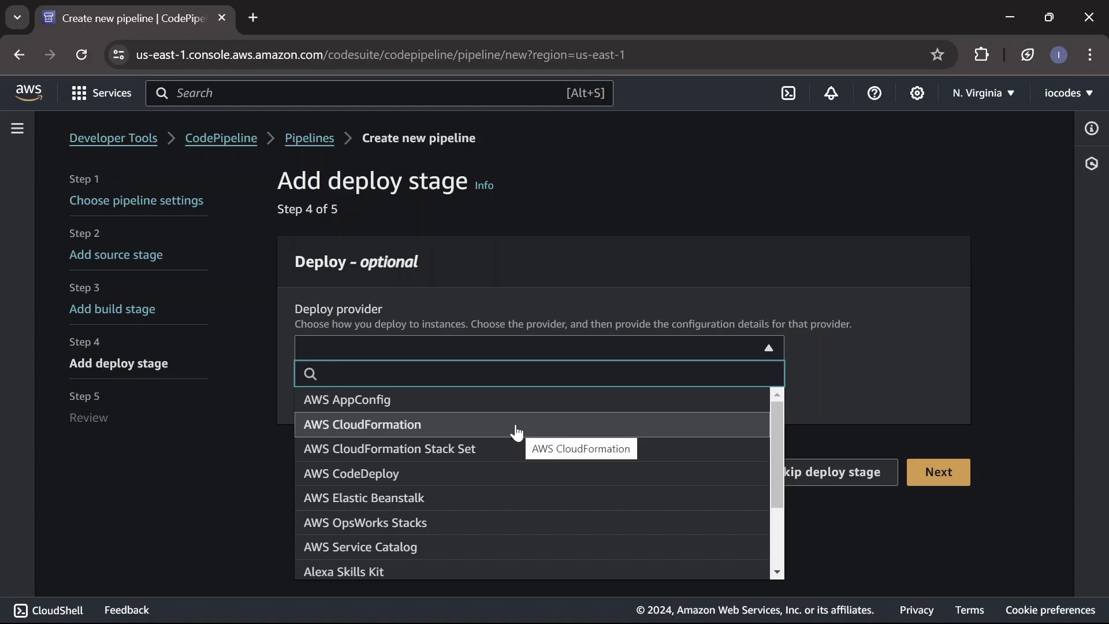
left_click(525, 502)
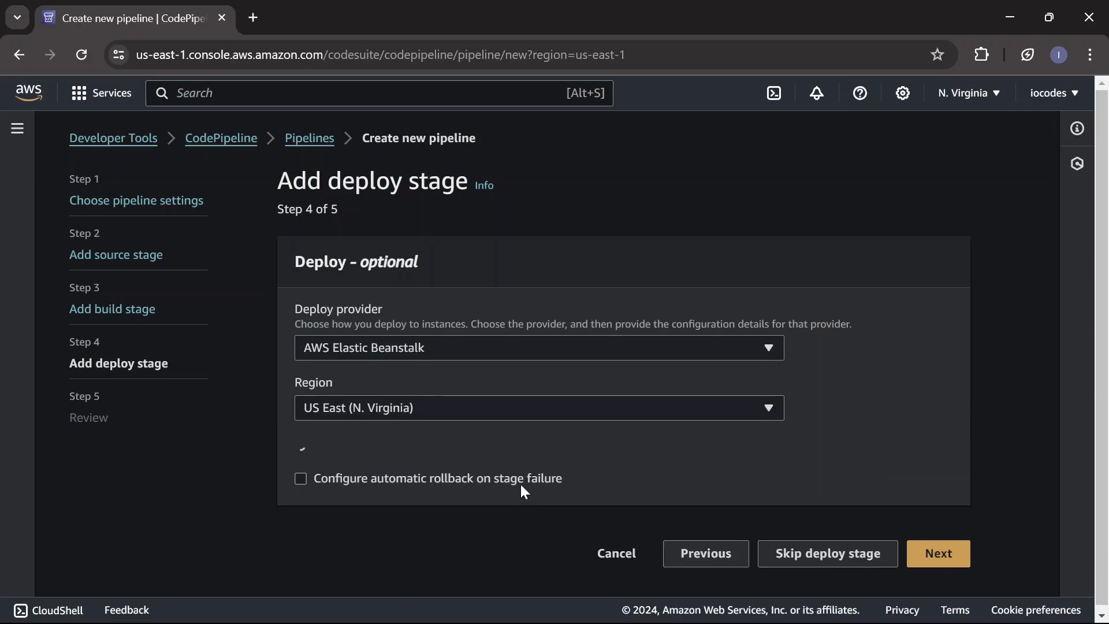
scroll(1104, 231, "down", 2)
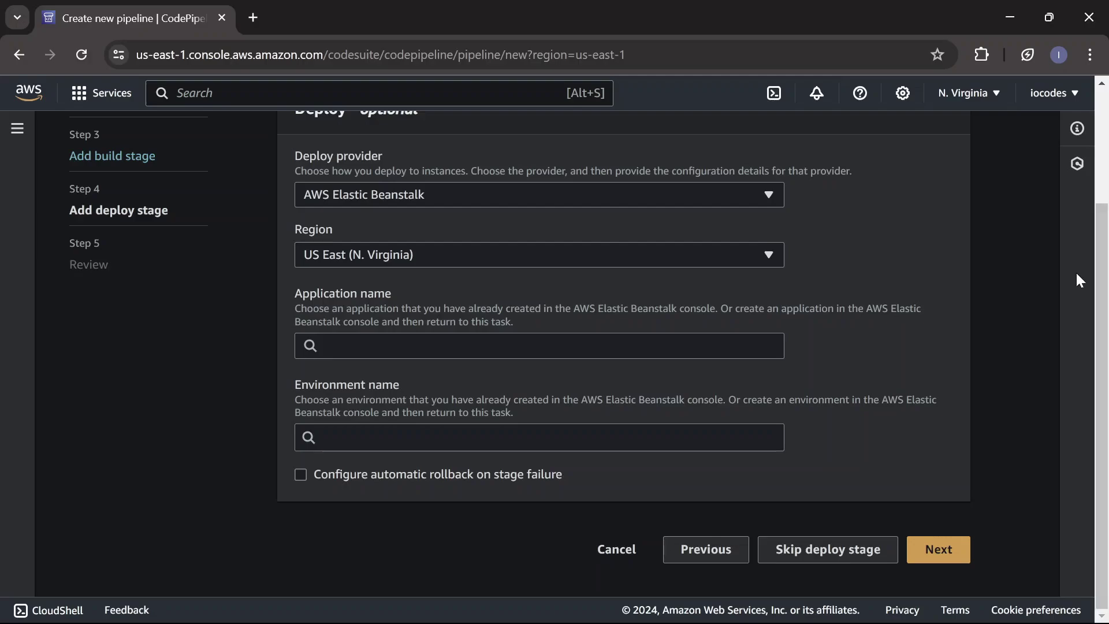
left_click(361, 346)
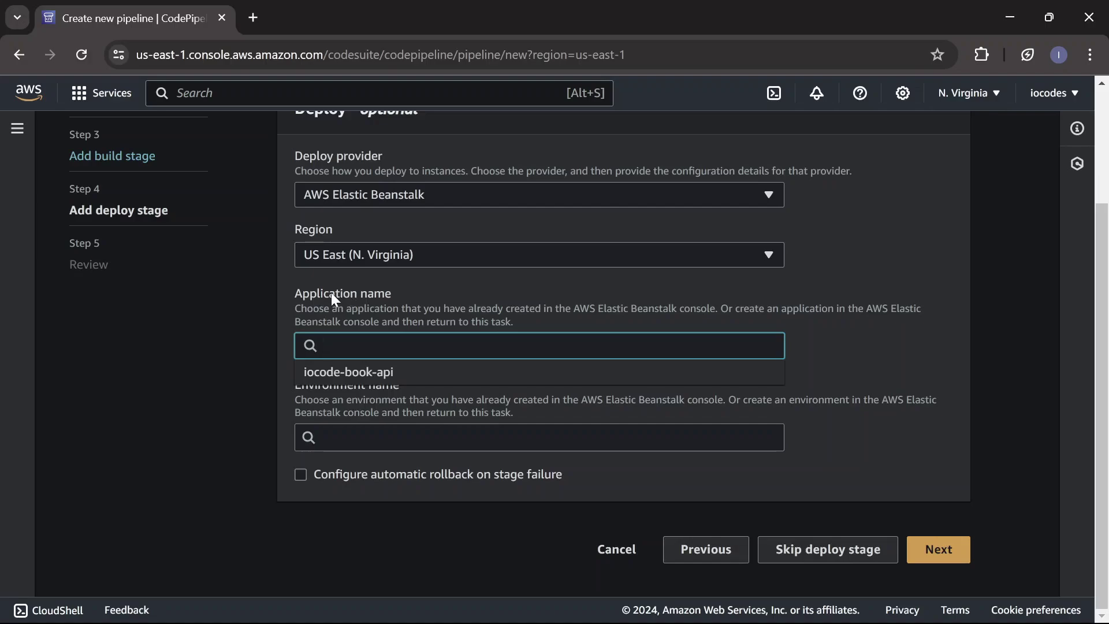
Step: Open the Elastic Beanstalk console in a duplicated browser tab, leaving the copied pipeline form
right_click(154, 26)
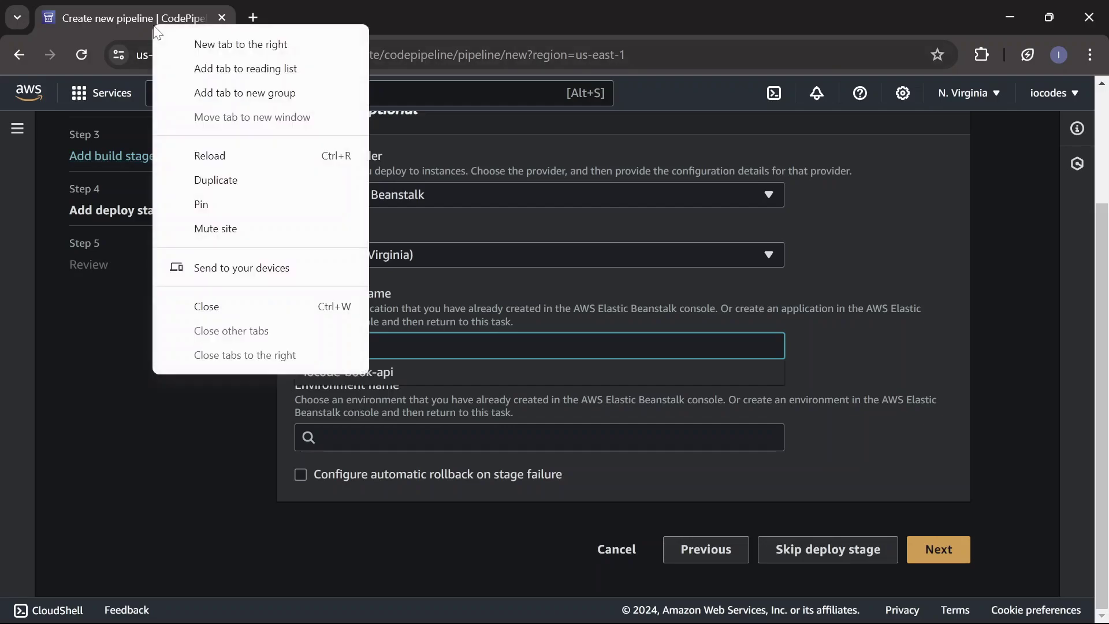
left_click(241, 187)
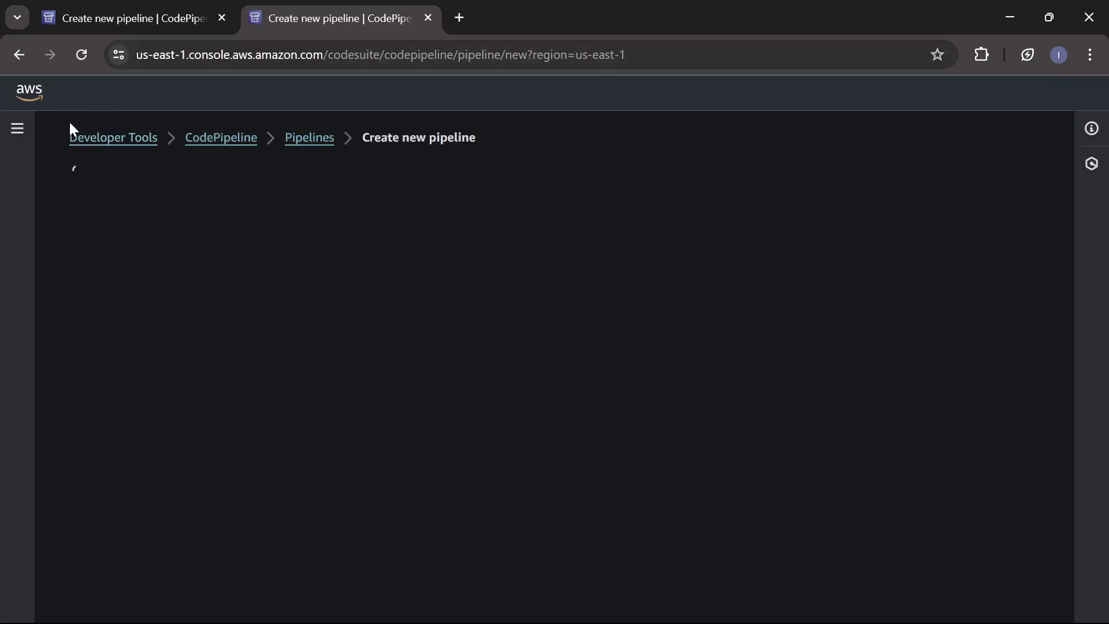
left_click(99, 100)
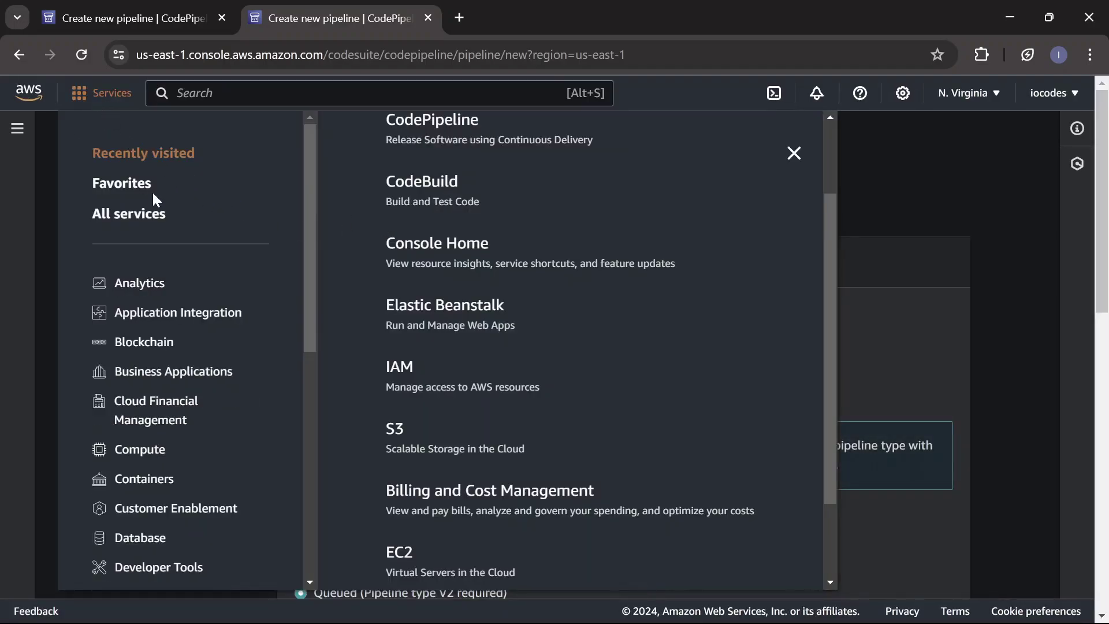
left_click(448, 323)
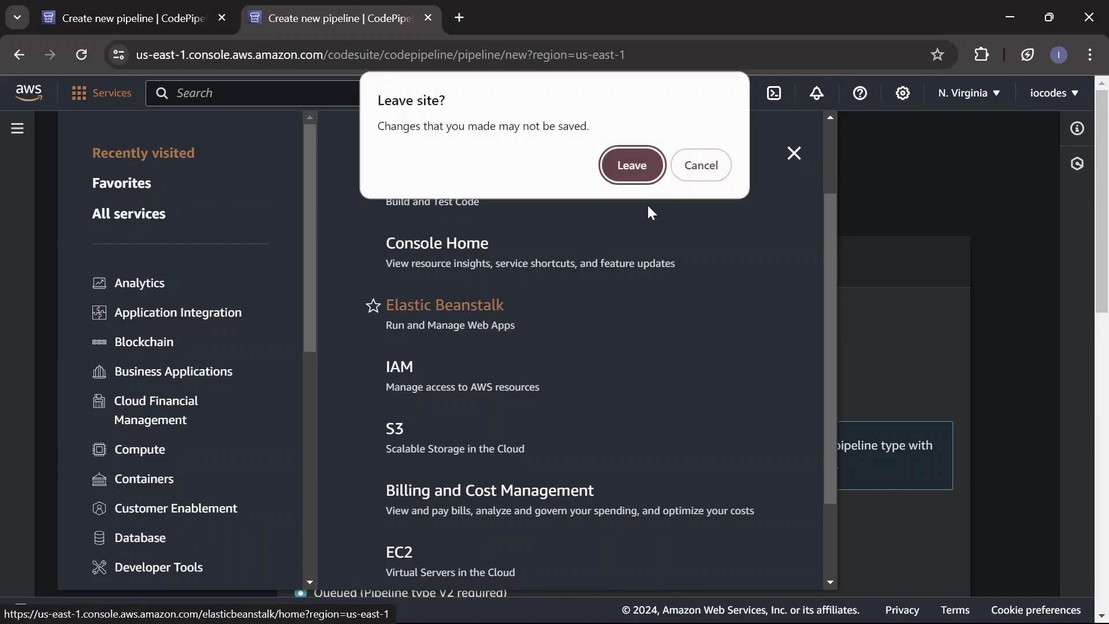
left_click(631, 166)
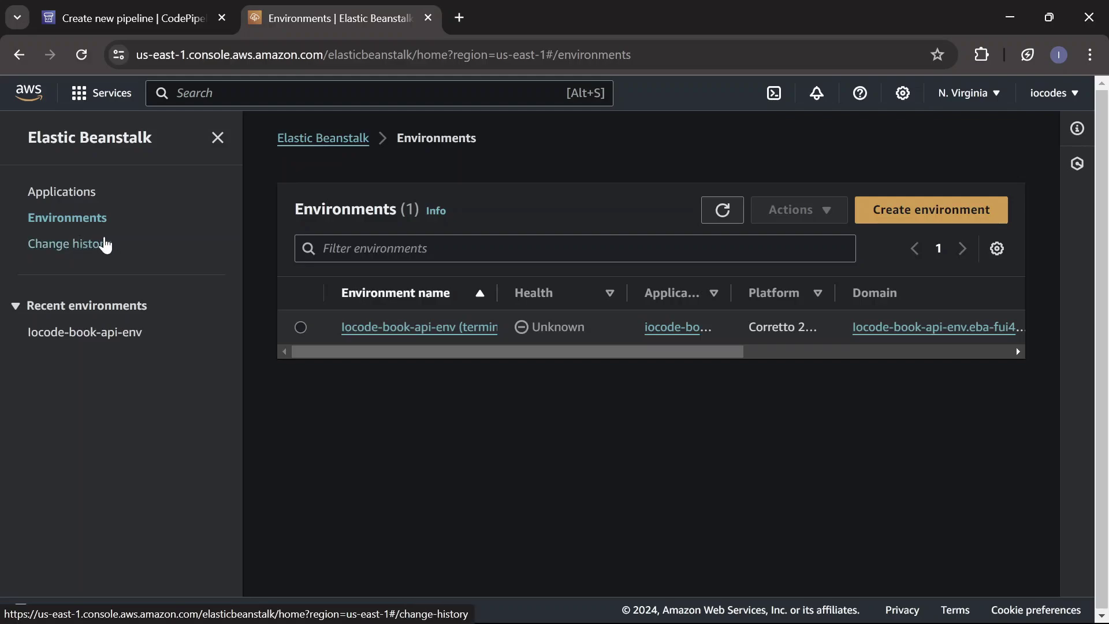
Step: Start creating a new web server environment with the application name iocode-book-api-app
left_click(910, 217)
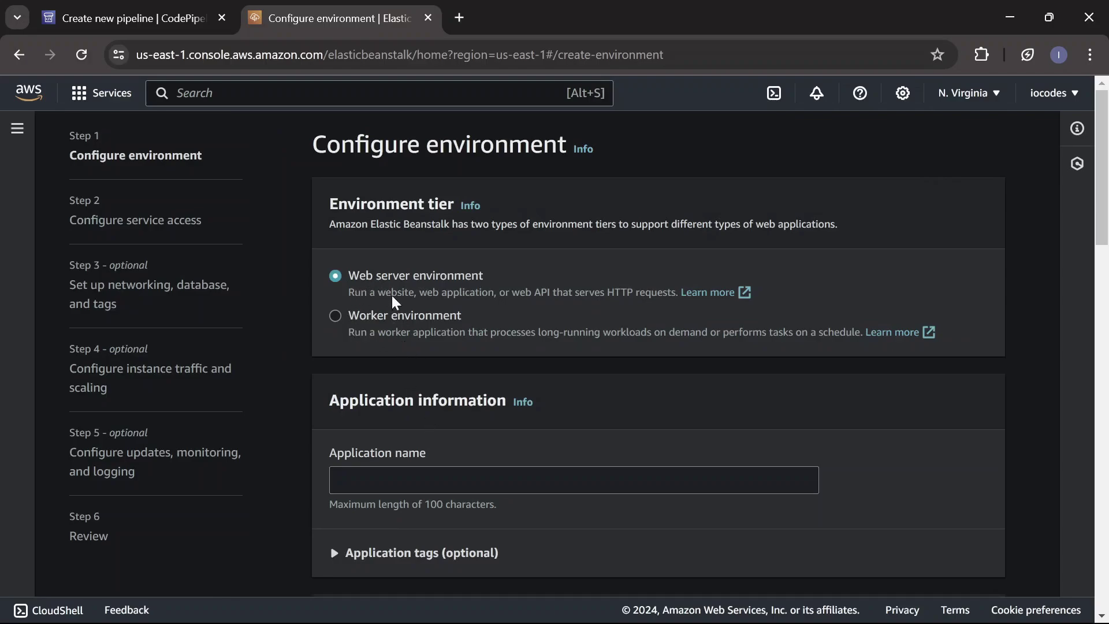
left_click(501, 480)
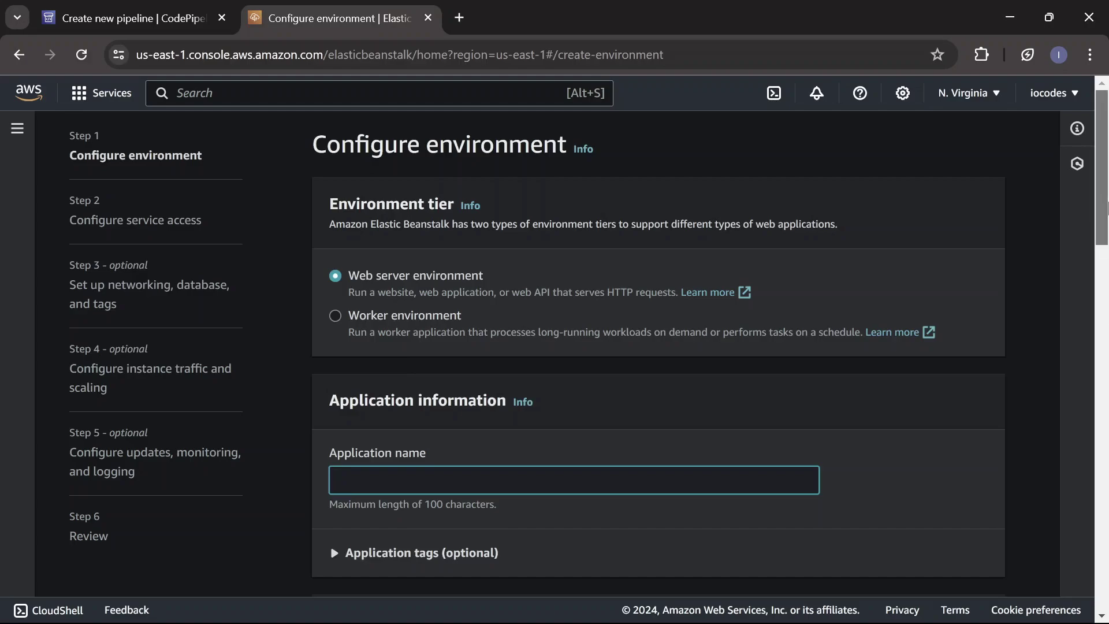
scroll(1107, 207, "down", 3)
type("iocod")
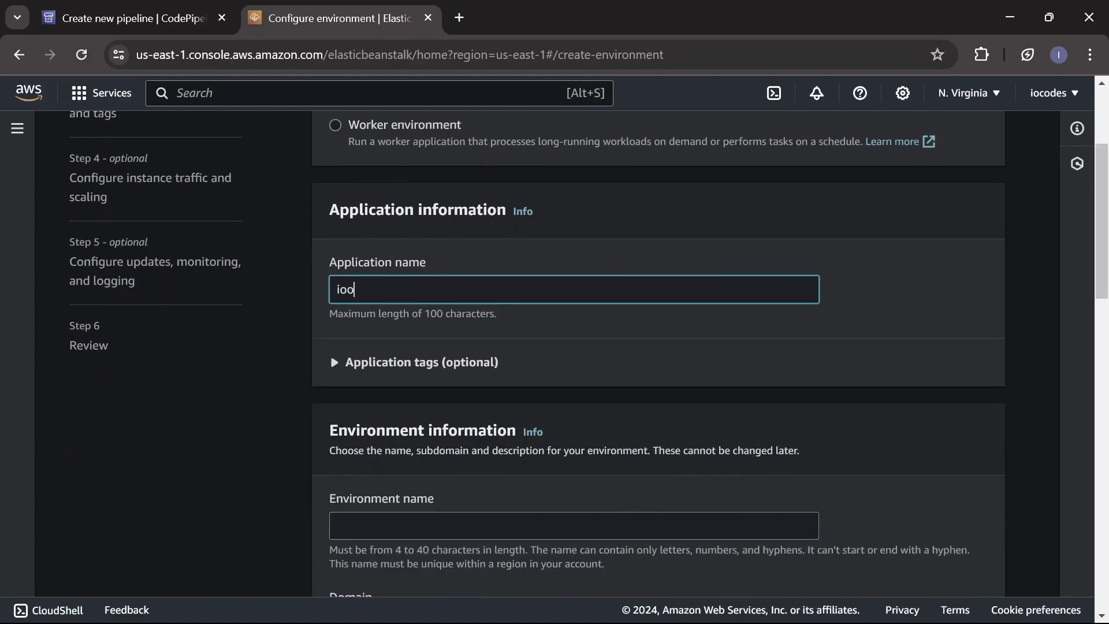
key("BackSpace")
key("BackSpace")
type("ode-book-api-app")
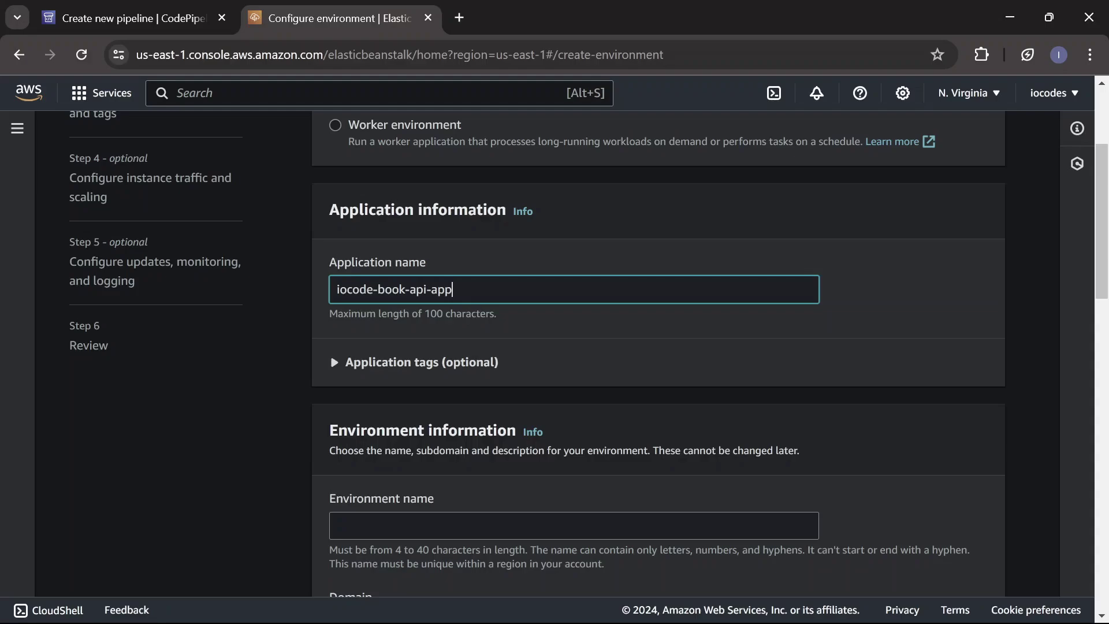
Step: Set the environment's managed platform to Java with the Corretto 21 running on 64bit Amazon Linux 2023 branch
scroll(740, 282, "down", 5)
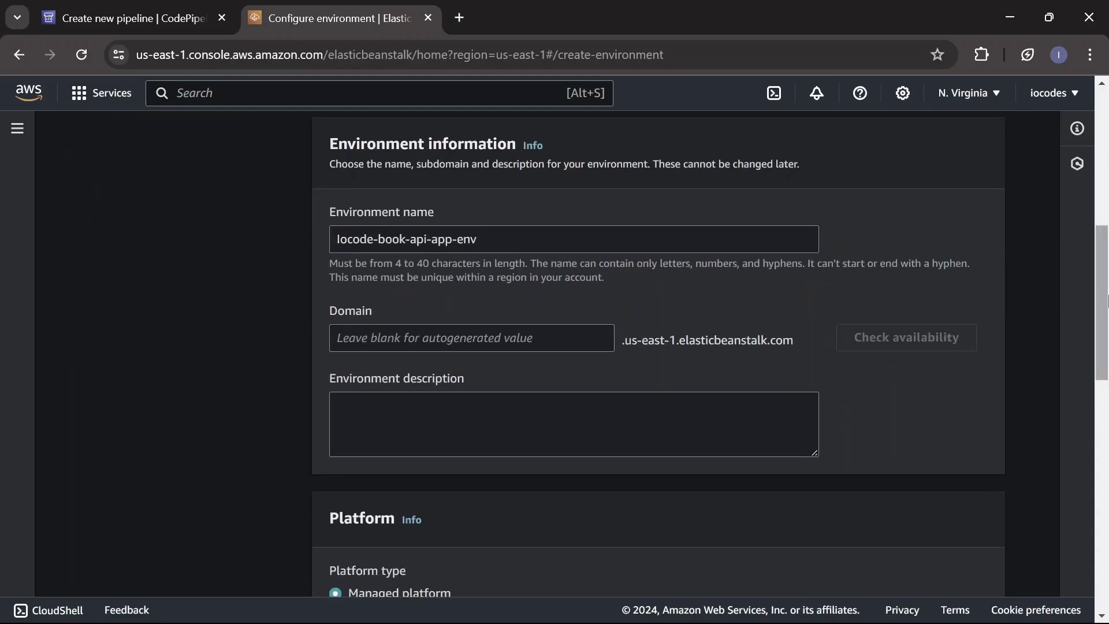
left_click_drag(1103, 297, 1106, 435)
left_click(740, 228)
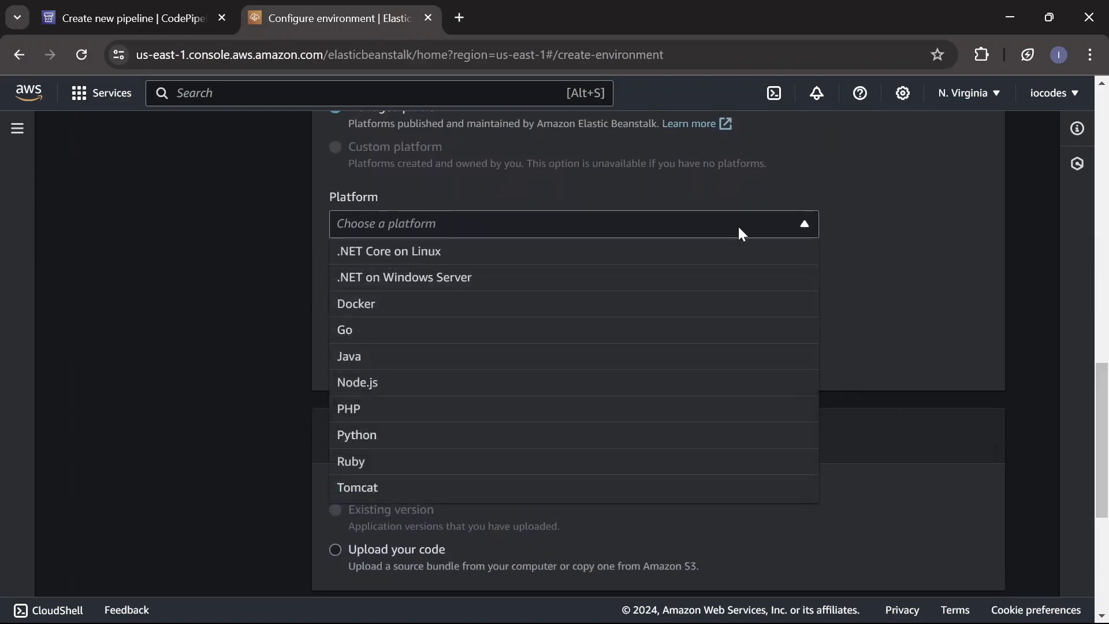
left_click(551, 366)
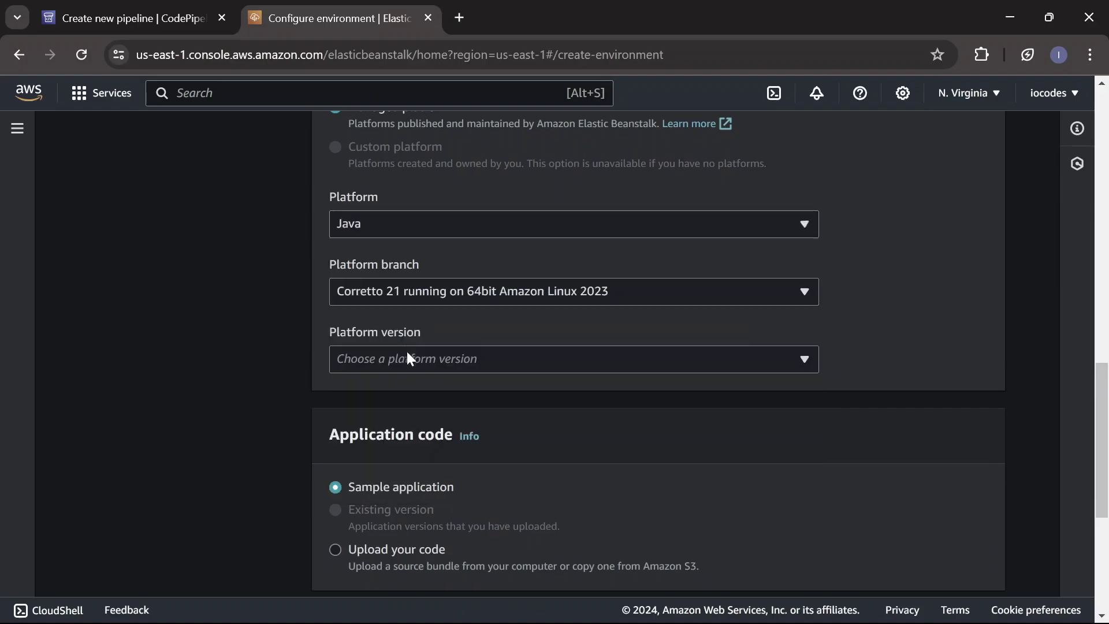
left_click(764, 295)
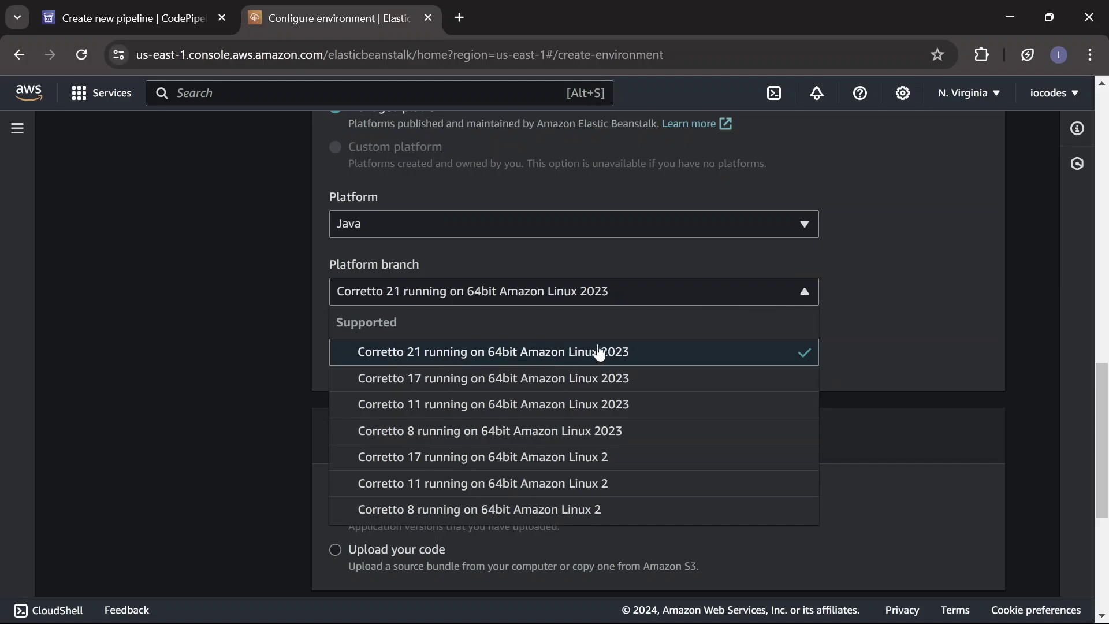
left_click(923, 330)
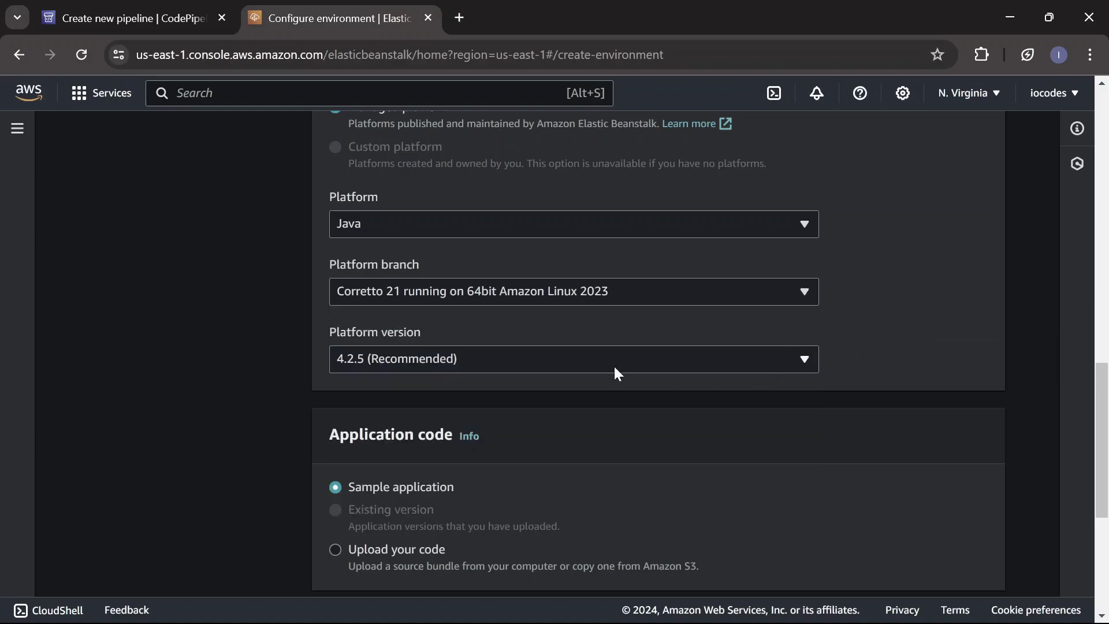
Step: Keep the sample application and the single instance (free tier eligible) preset, and continue to service access
left_click_drag(1102, 417, 1105, 460)
left_click_drag(1106, 507, 1105, 567)
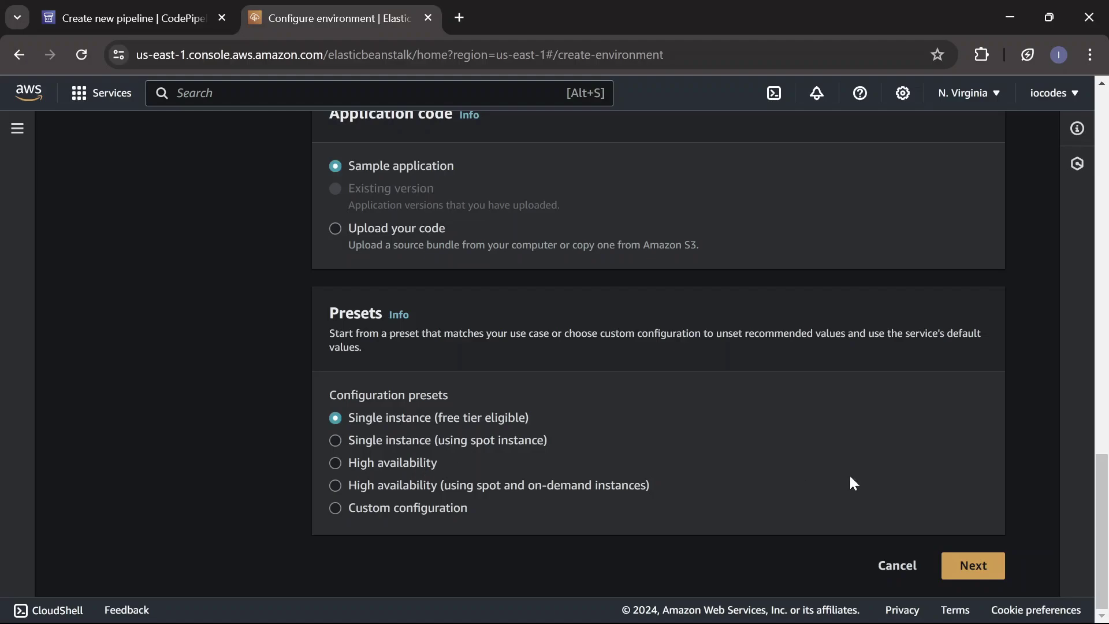
left_click(975, 566)
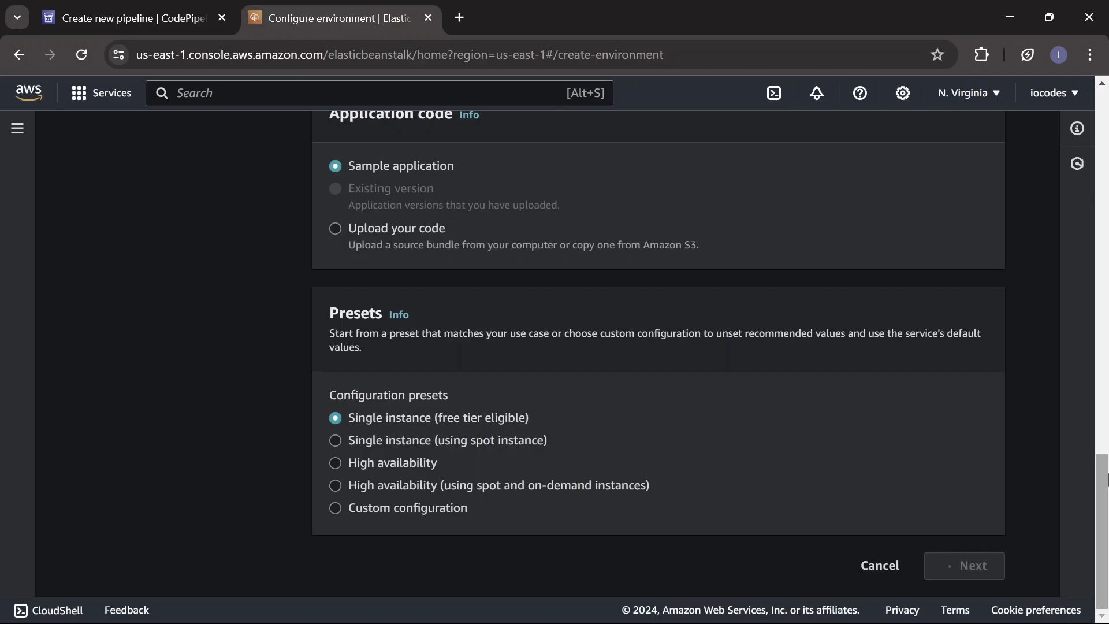
Step: Use the existing service role aws-elasticbeanstalk-service-role with the EC2 instance profile iocode-book-api-ec2-role, and continue to networking
scroll(1106, 427, "up", 10)
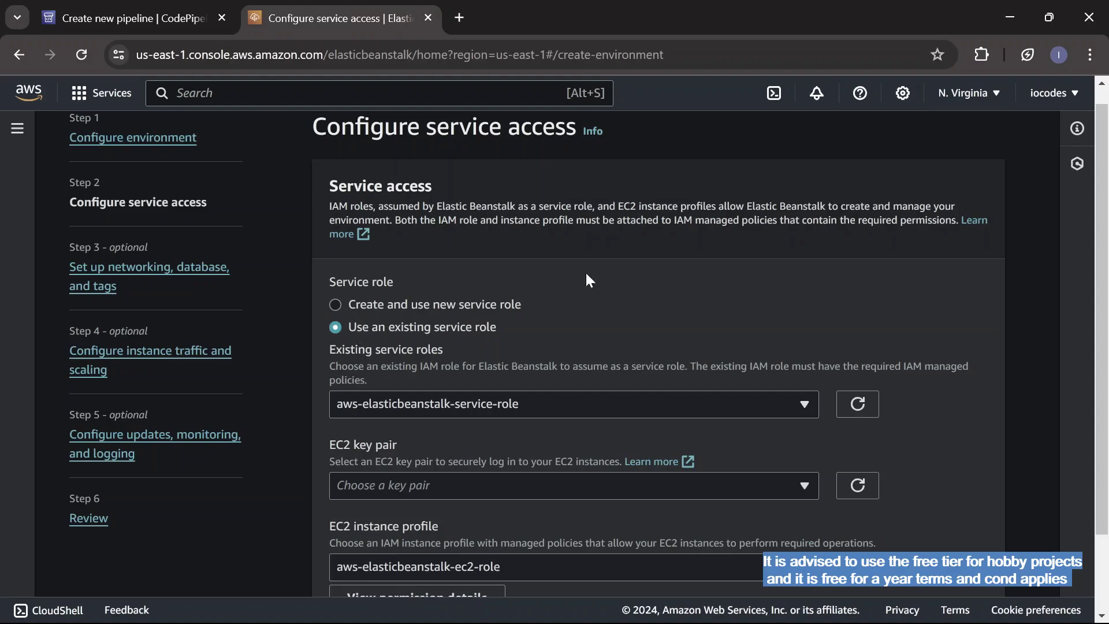
left_click_drag(1093, 207, 1107, 253)
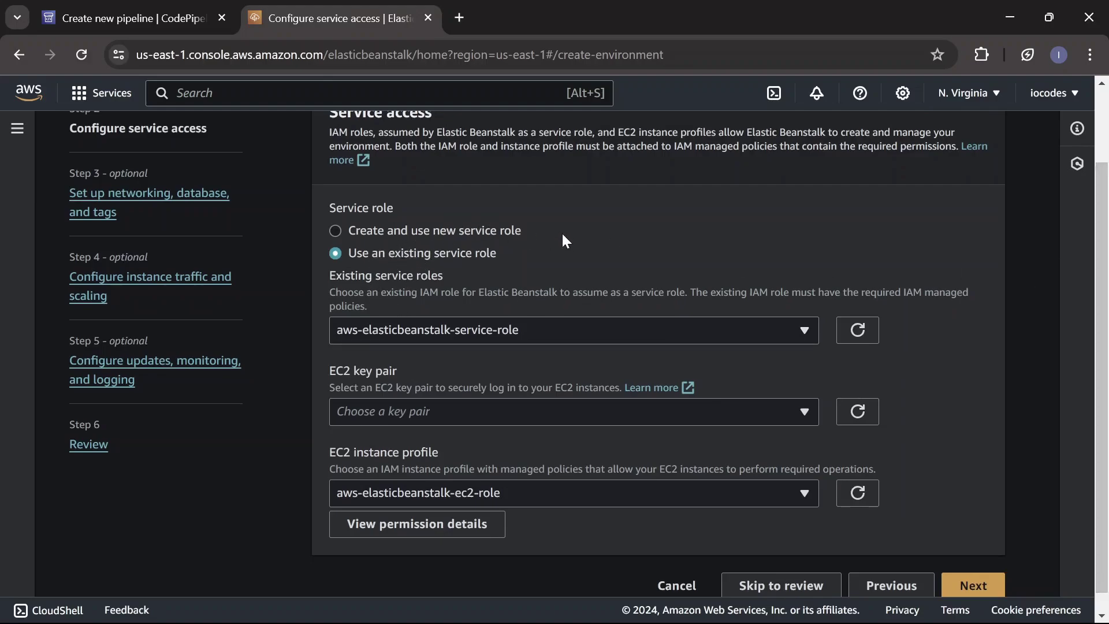
left_click(408, 237)
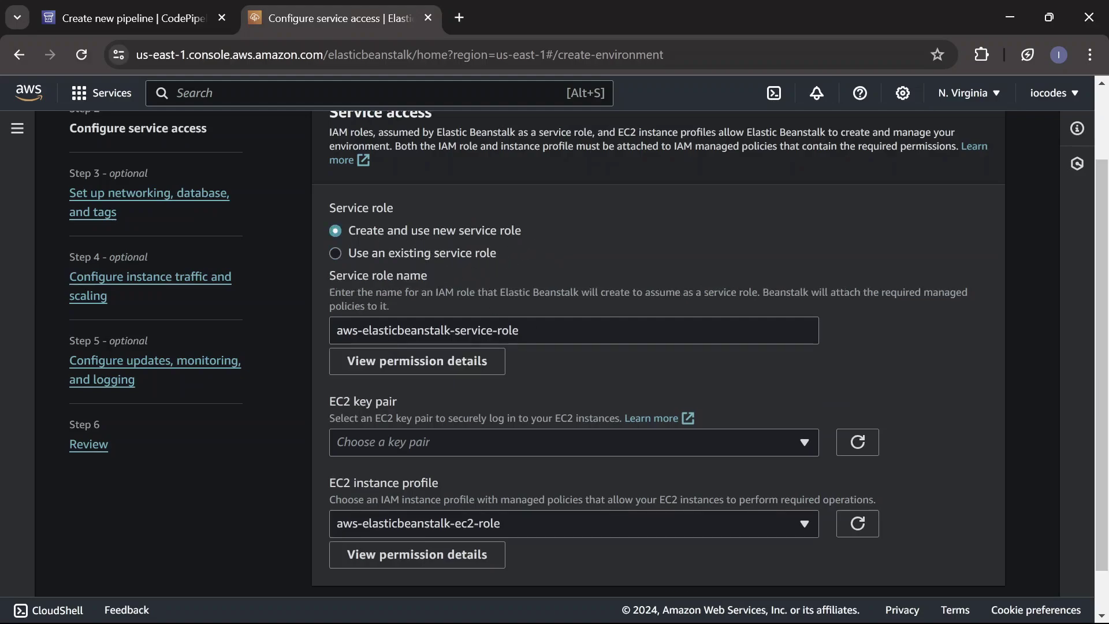
left_click(336, 254)
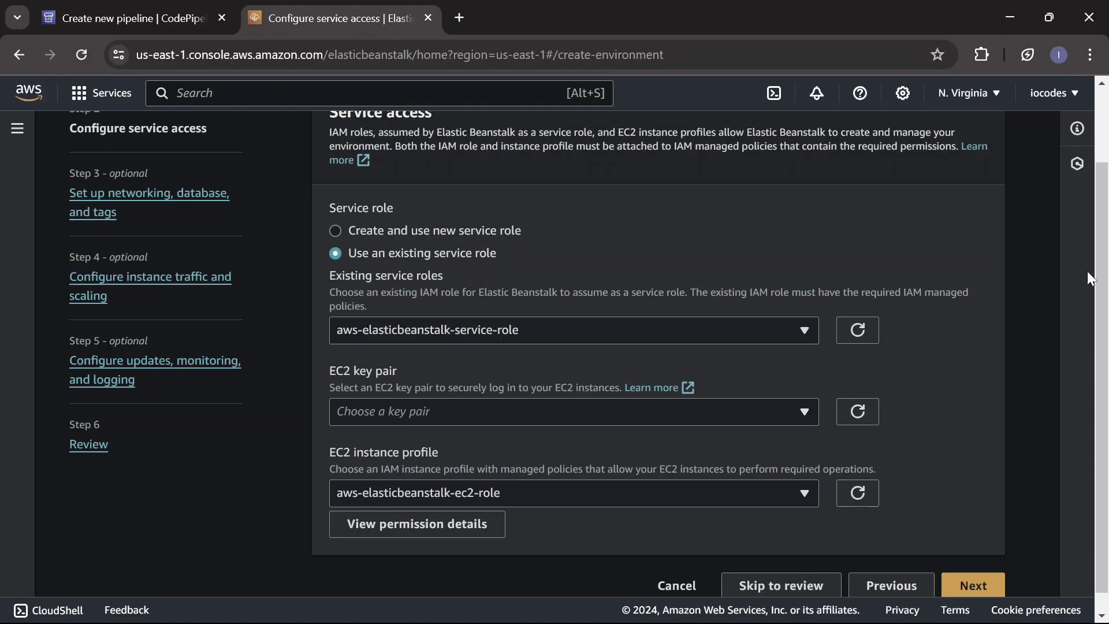
left_click_drag(1105, 265, 1106, 283)
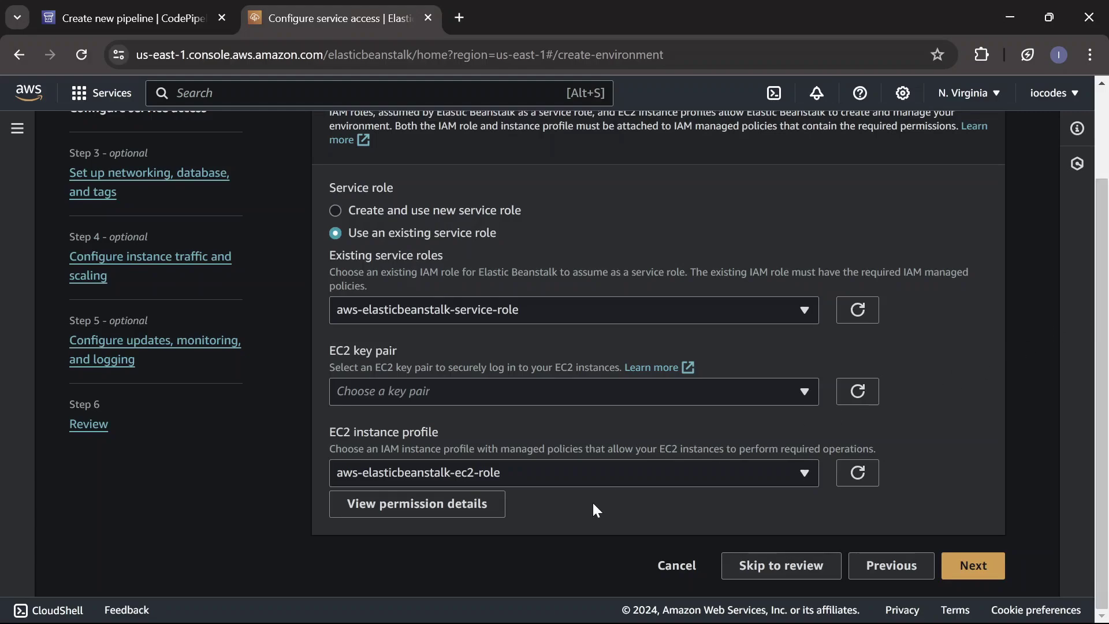
left_click(690, 476)
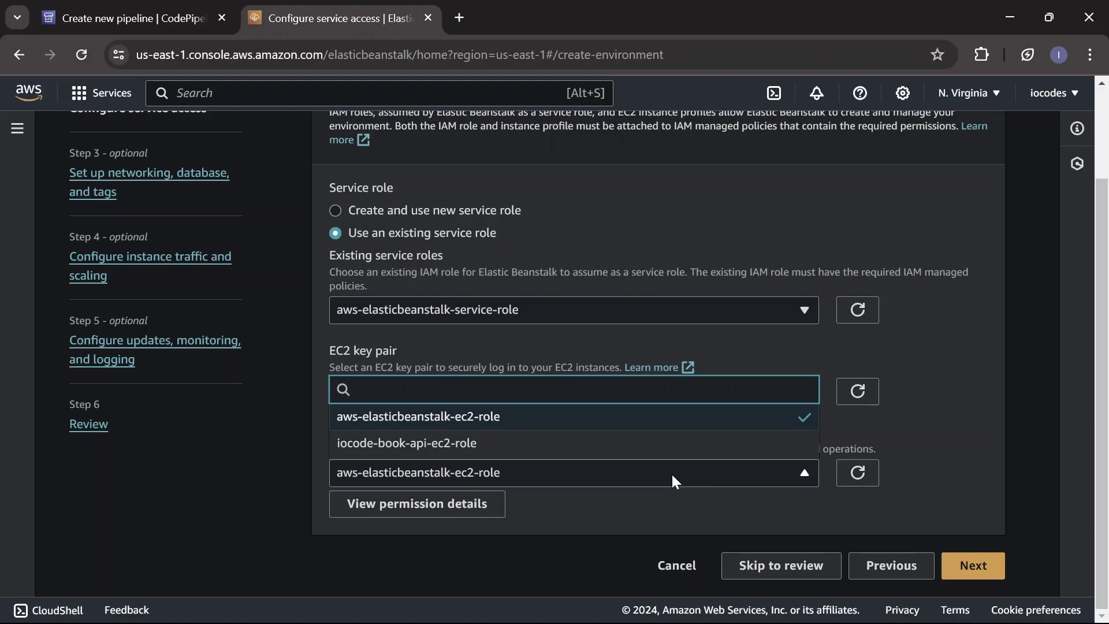
left_click(452, 453)
left_click(1003, 564)
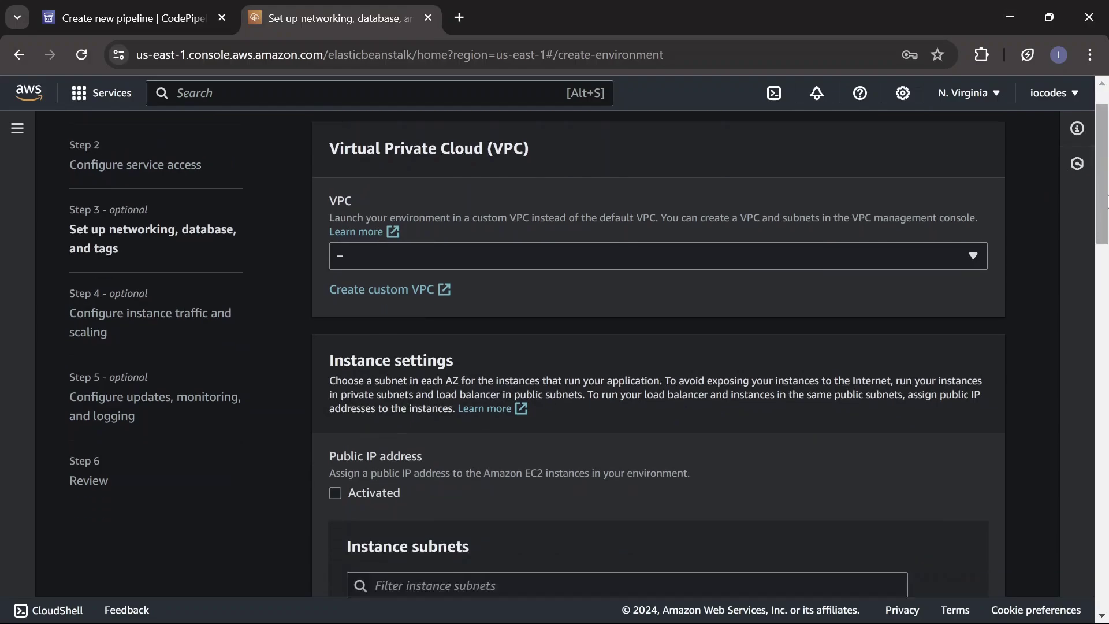
Step: Leave the networking, database and tags settings at their defaults, skip to the review and check the configuration summary
left_click_drag(1103, 181, 1106, 554)
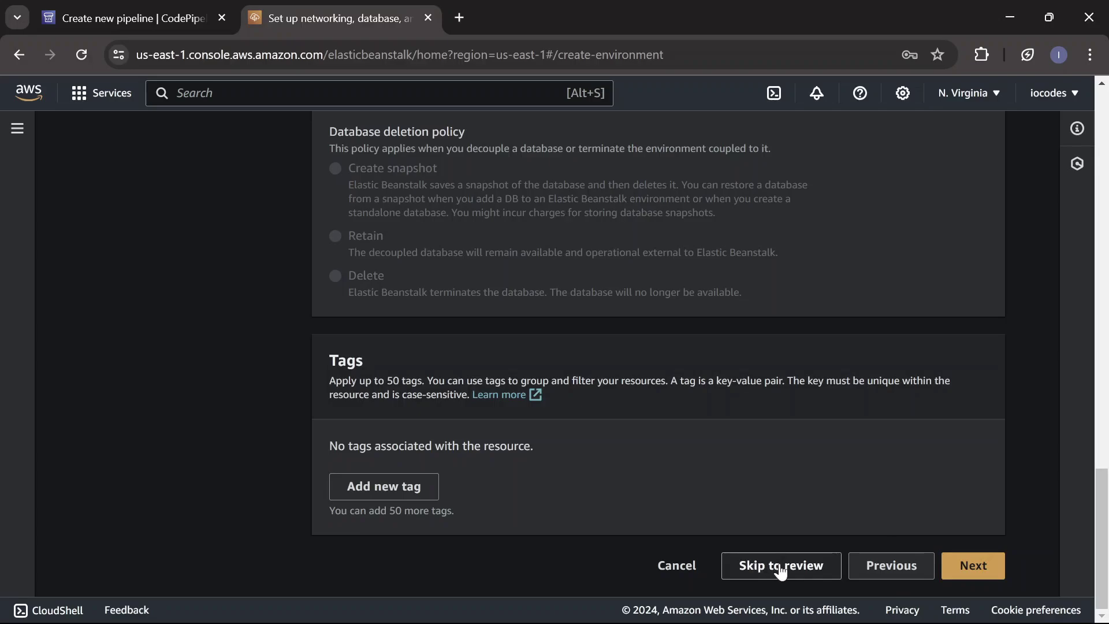
left_click(803, 565)
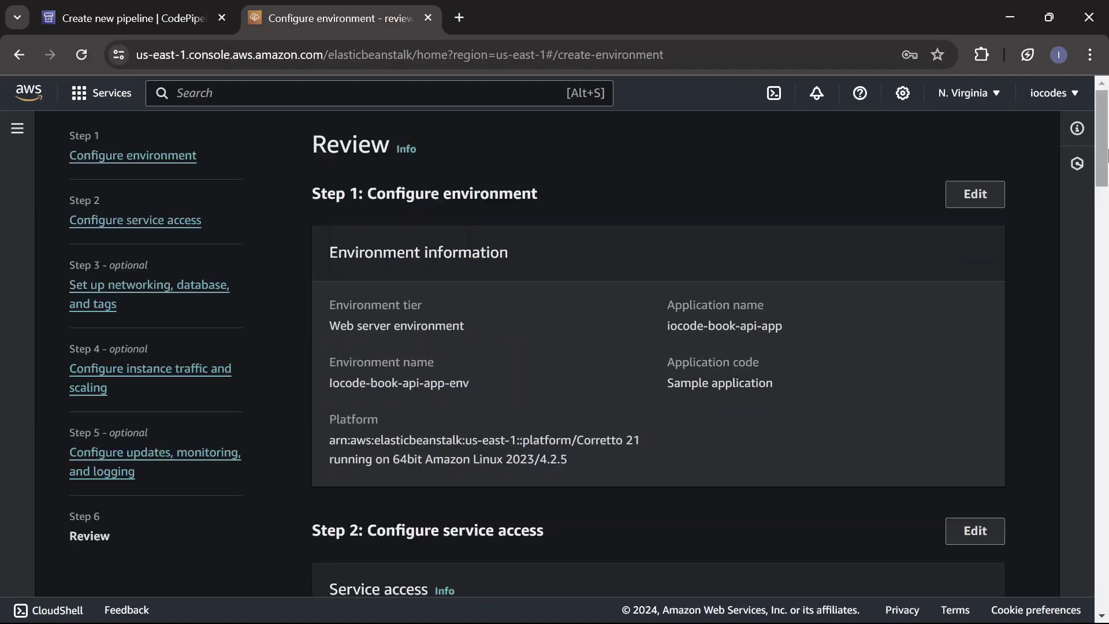
left_click_drag(1106, 142, 1106, 573)
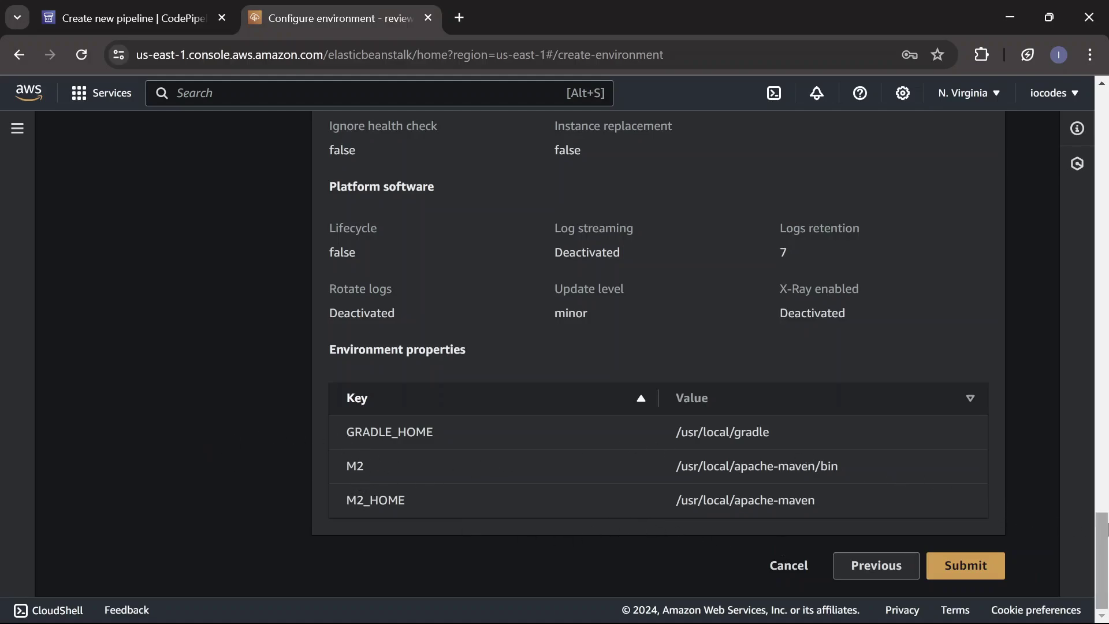
left_click_drag(1104, 532, 1107, 563)
scroll(1028, 285, "up", 5)
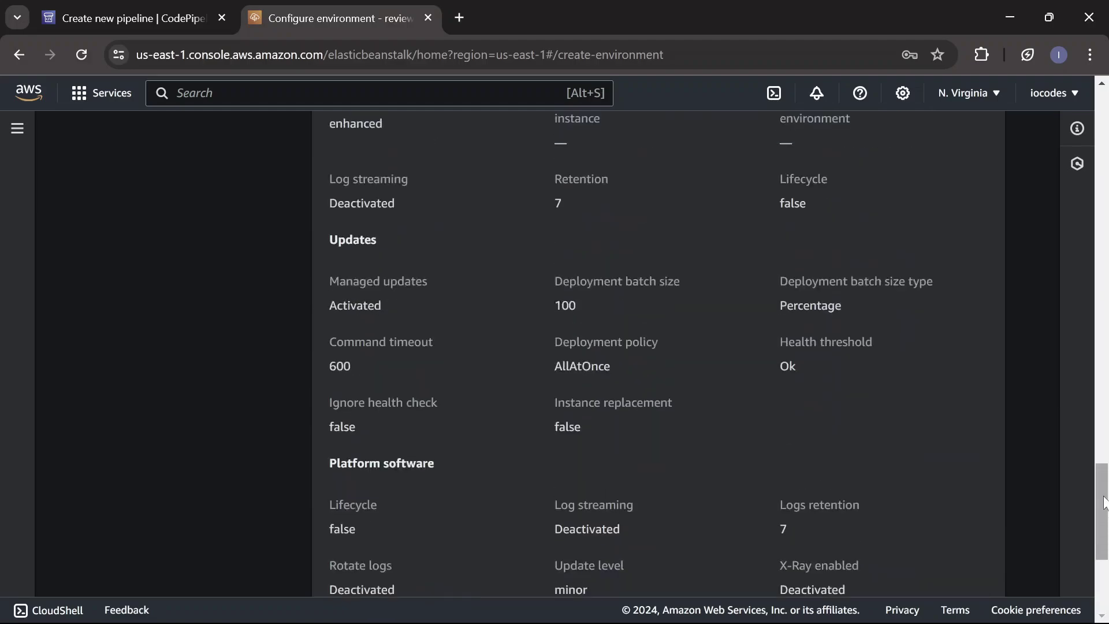
scroll(1029, 290, "up", 7)
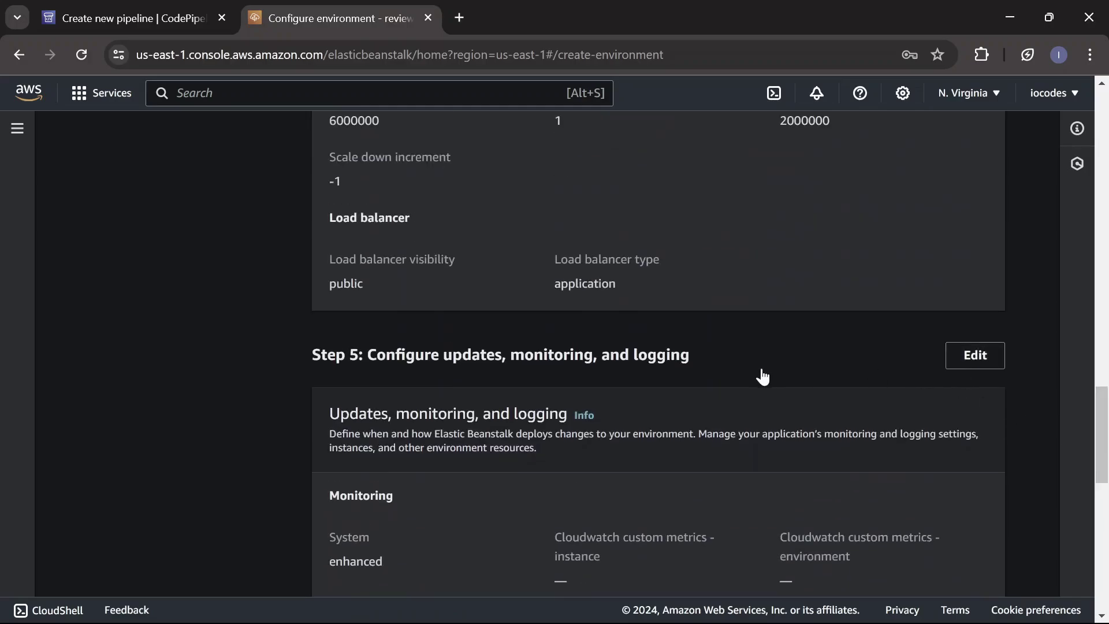
Step: Edit the updates, monitoring, and logging configuration to add an environment property named PORT with the value 8080
left_click(975, 361)
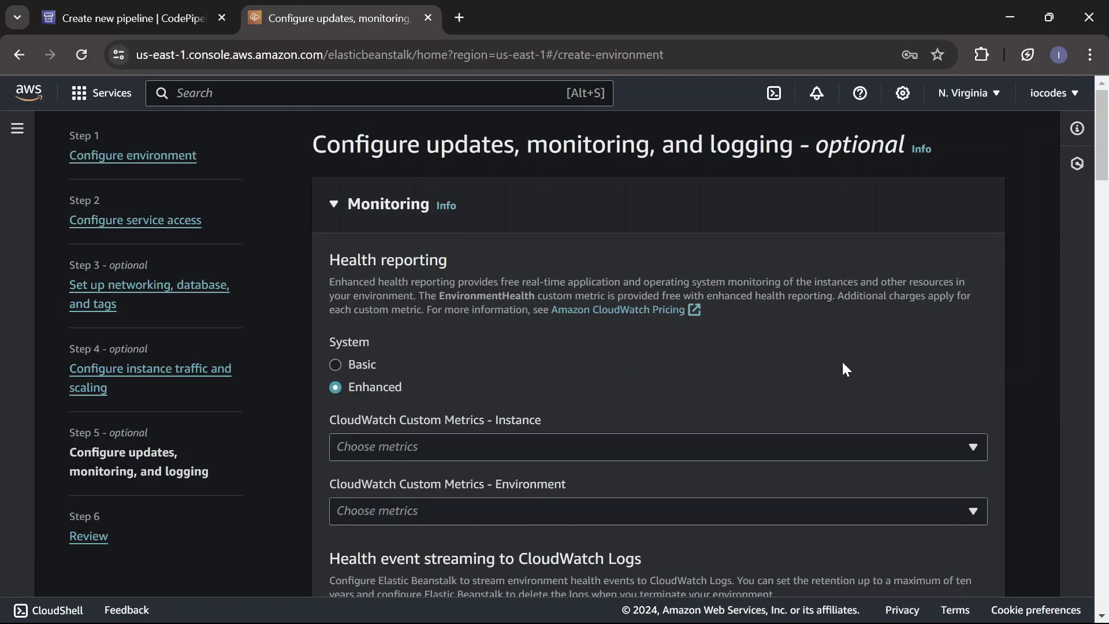
left_click_drag(1108, 265, 1104, 592)
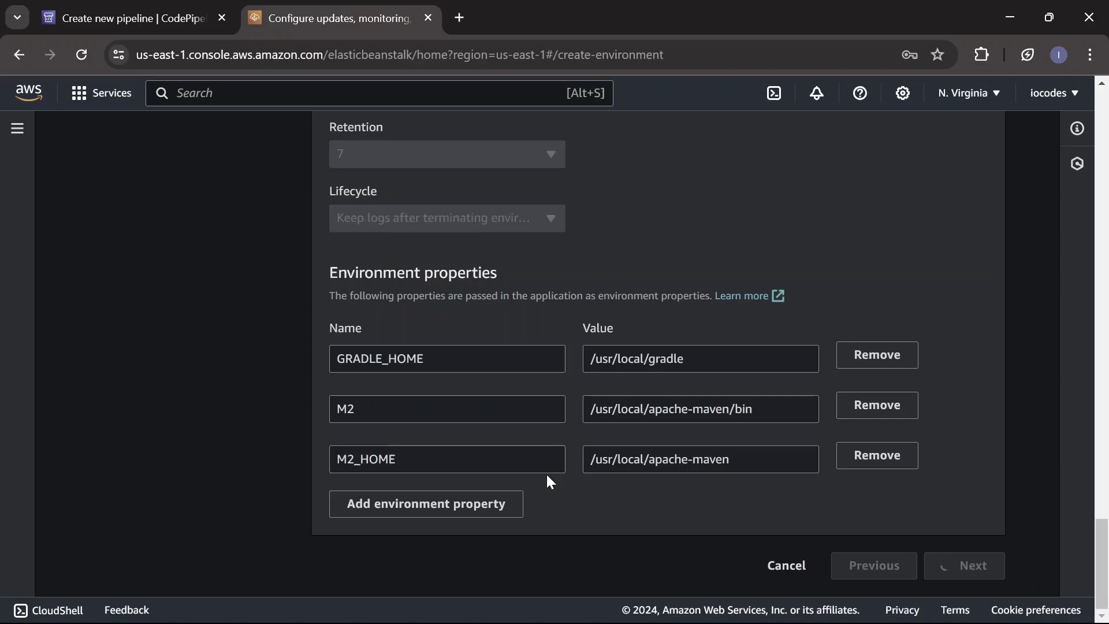
left_click(428, 508)
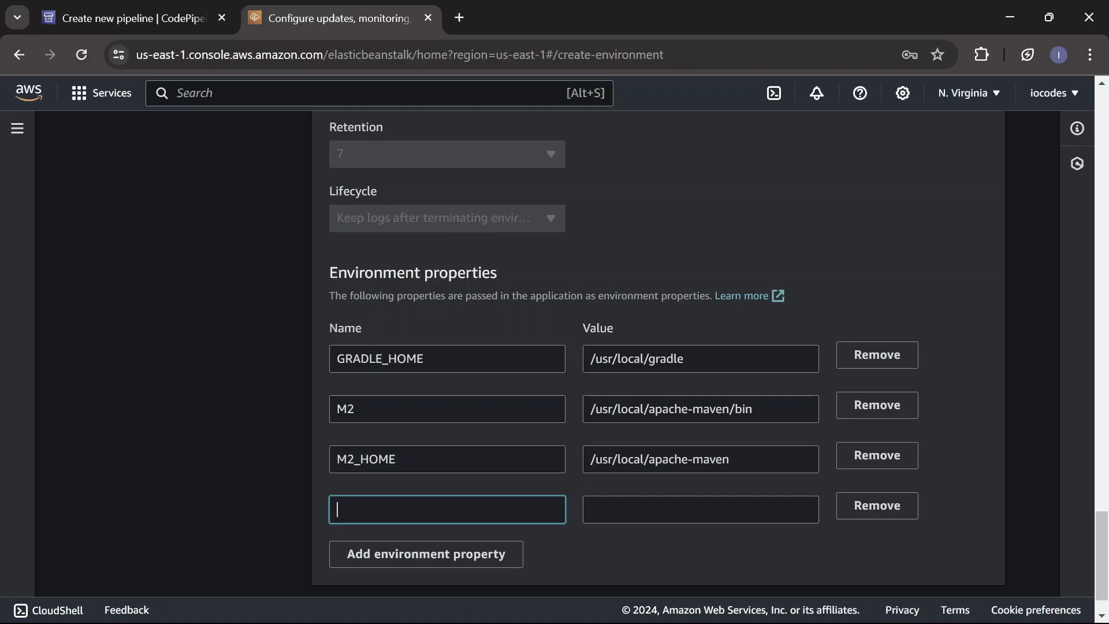
type("PORT")
left_click(701, 509)
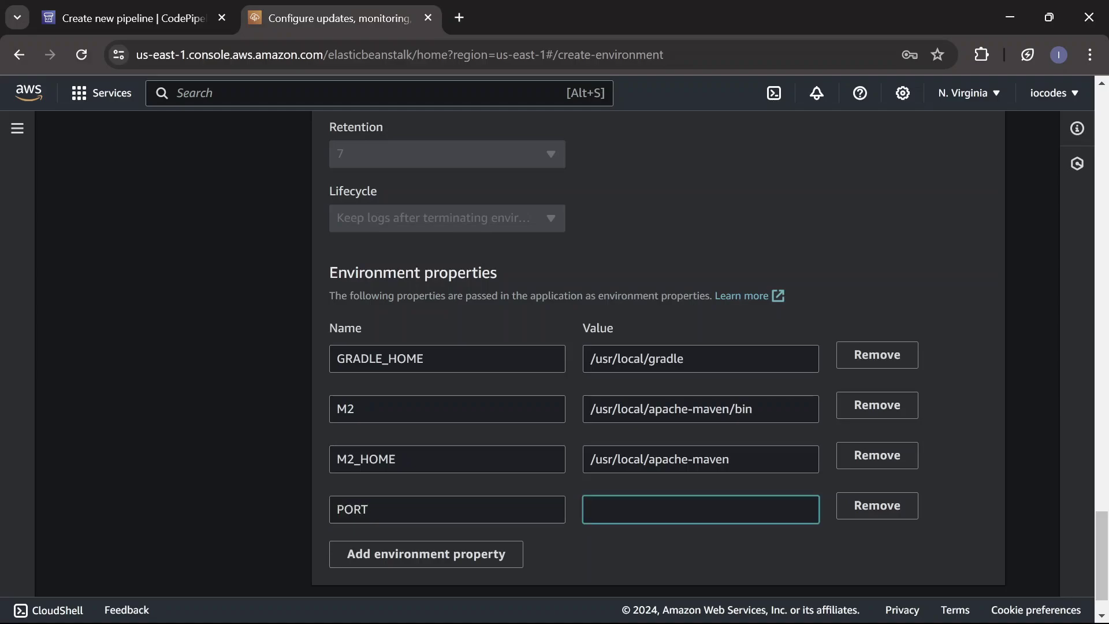
type("80880")
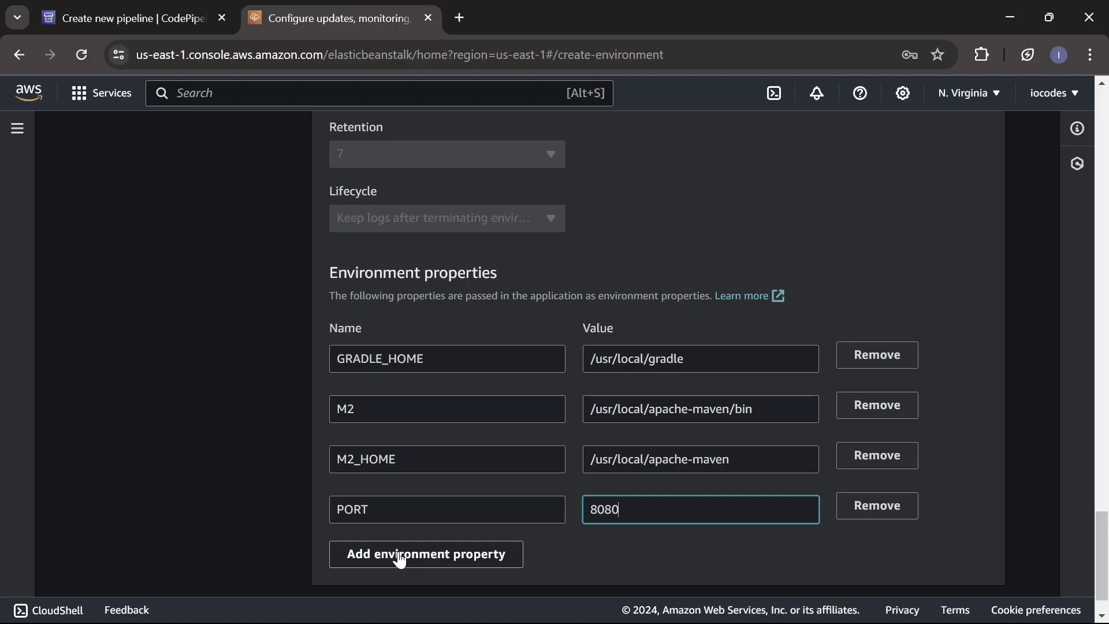
left_click(400, 558)
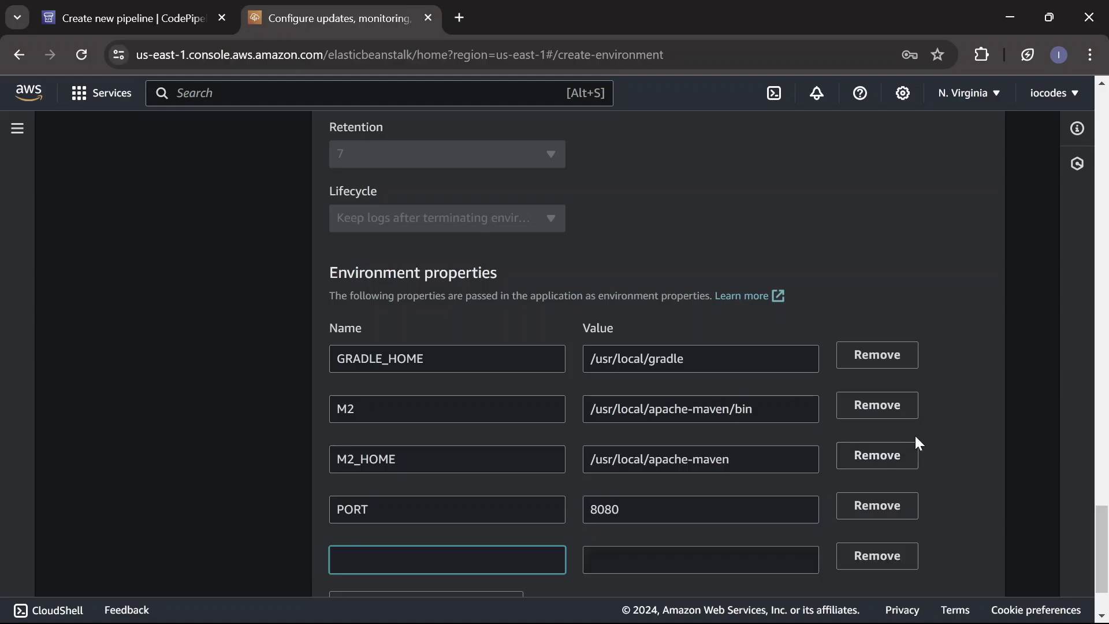
left_click(860, 559)
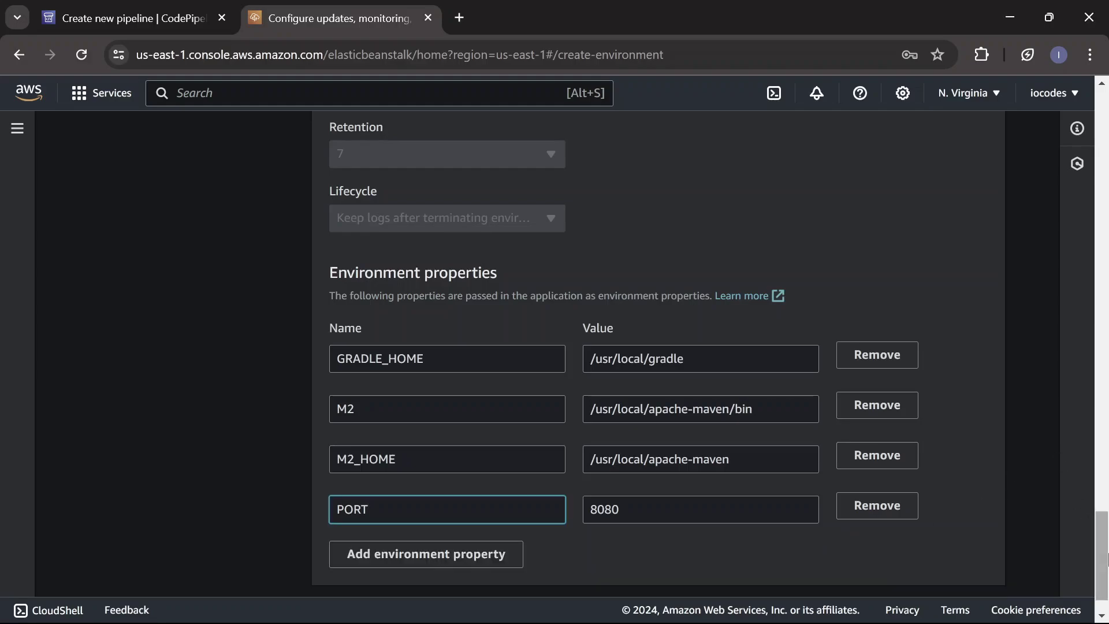
scroll(1107, 586, "down", 1)
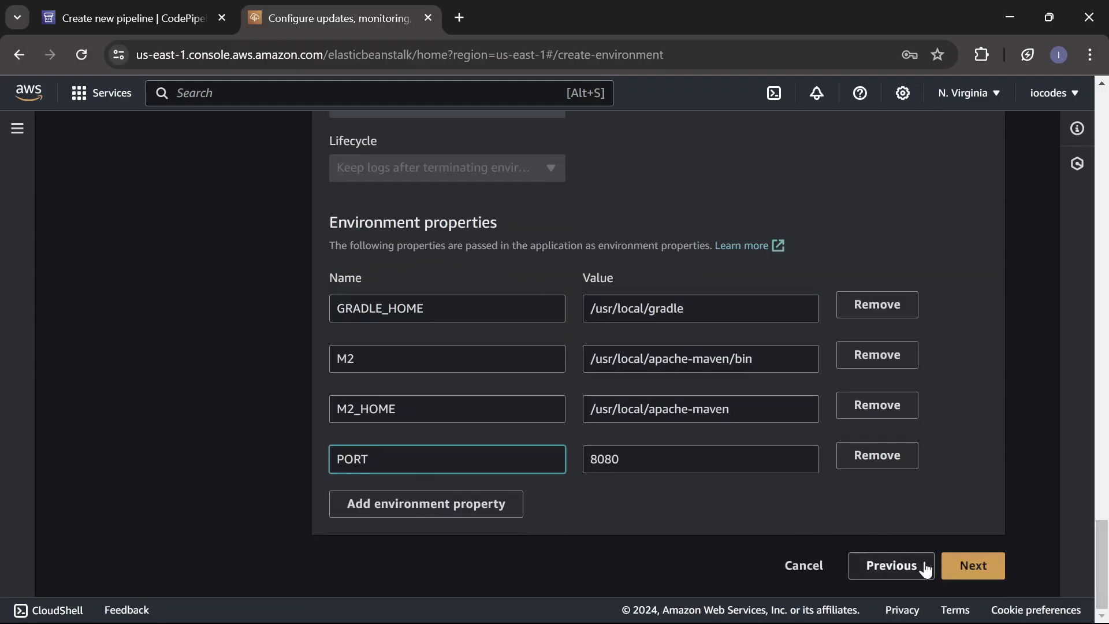
Step: Continue to the review and submit the configuration to launch the new Elastic Beanstalk environment
left_click(973, 566)
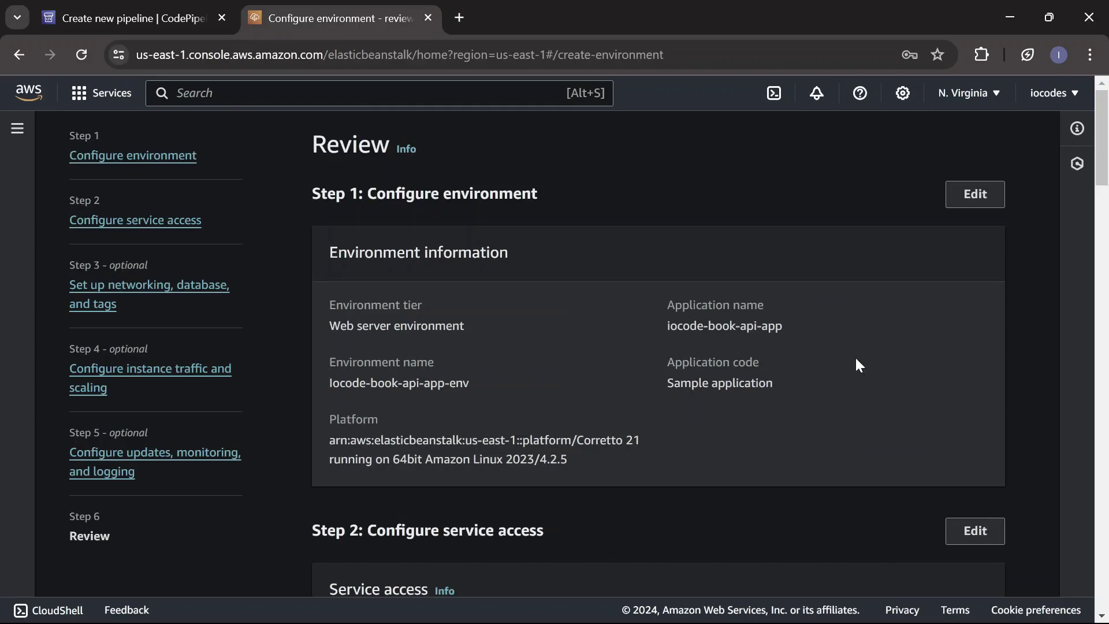
left_click_drag(1103, 150, 1105, 577)
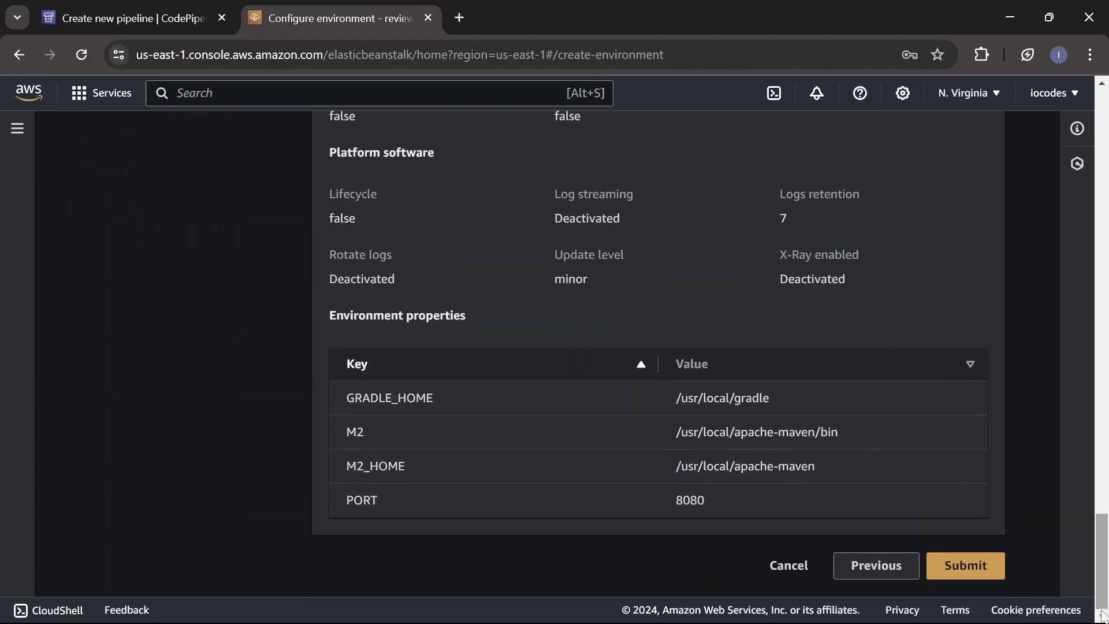
left_click(959, 569)
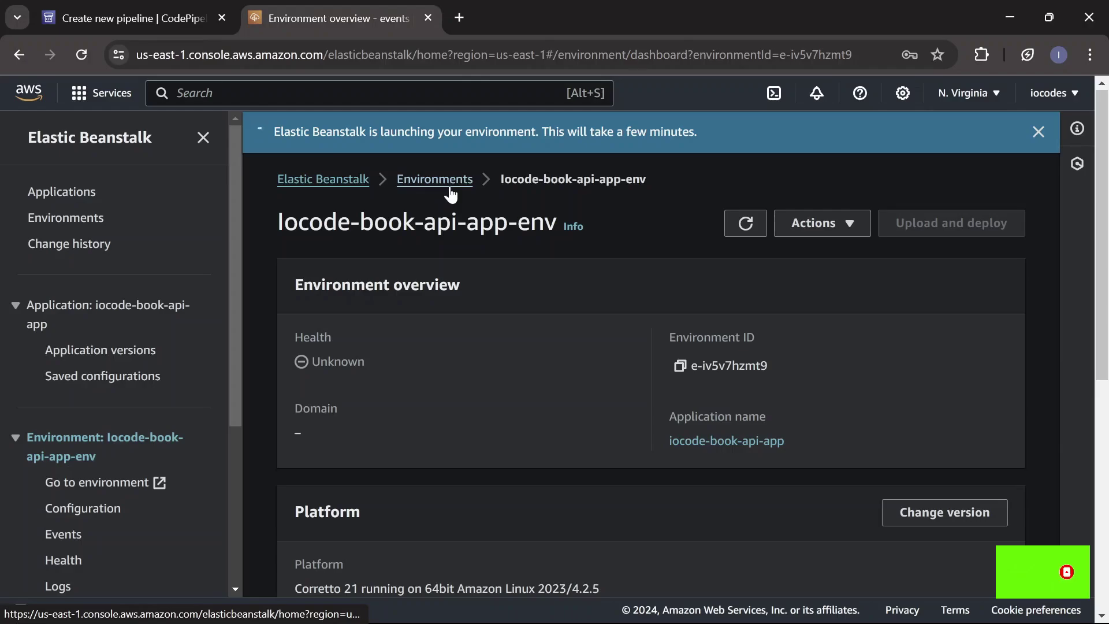
Step: Return to the pipeline setup, set the deploy application to iocode-book-api-app and the environment to Iocode-book-api-app-env, and continue to the review
left_click(167, 18)
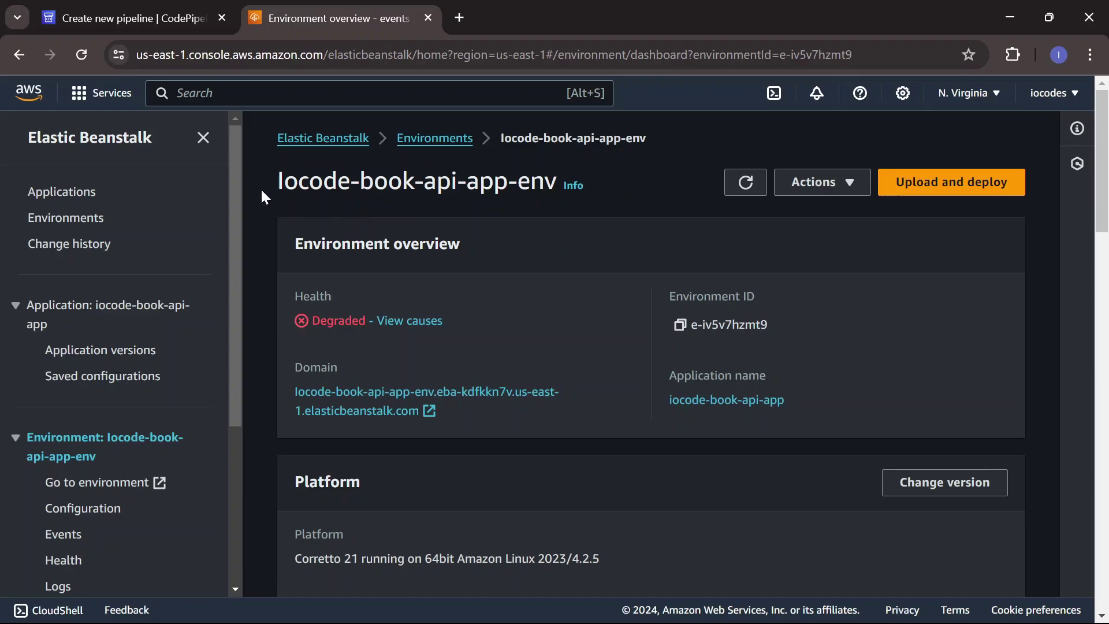
left_click(166, 13)
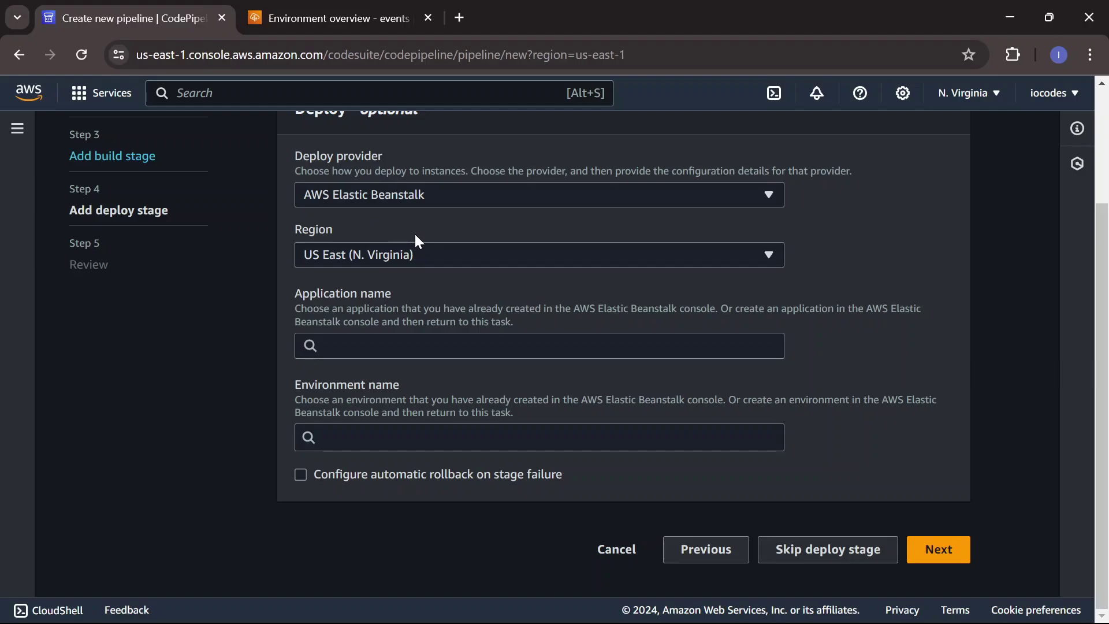
left_click(325, 346)
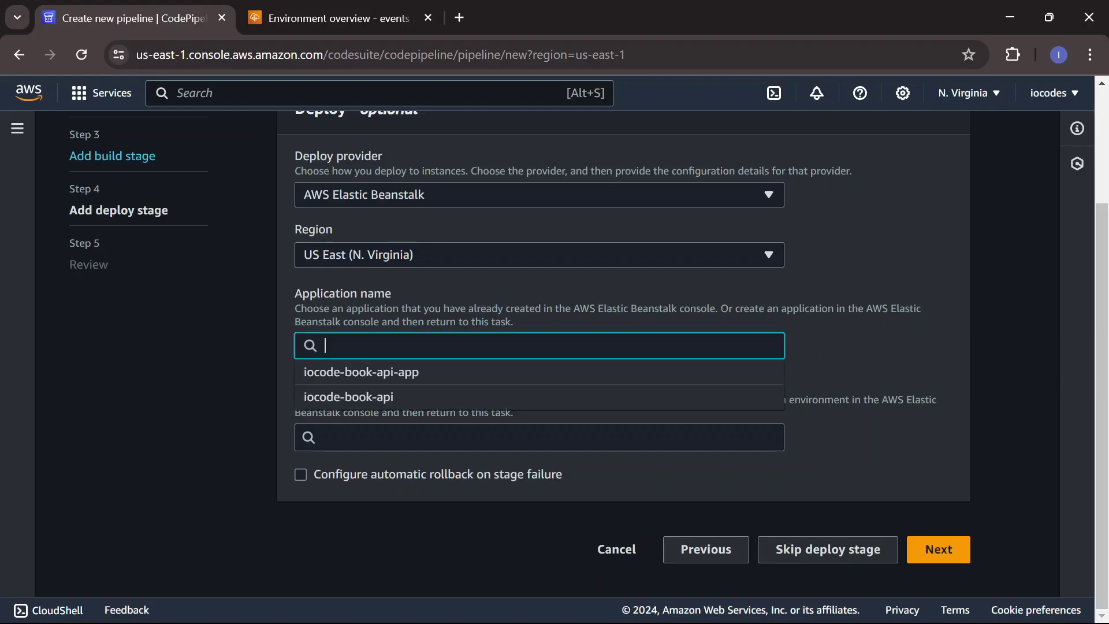
left_click(356, 377)
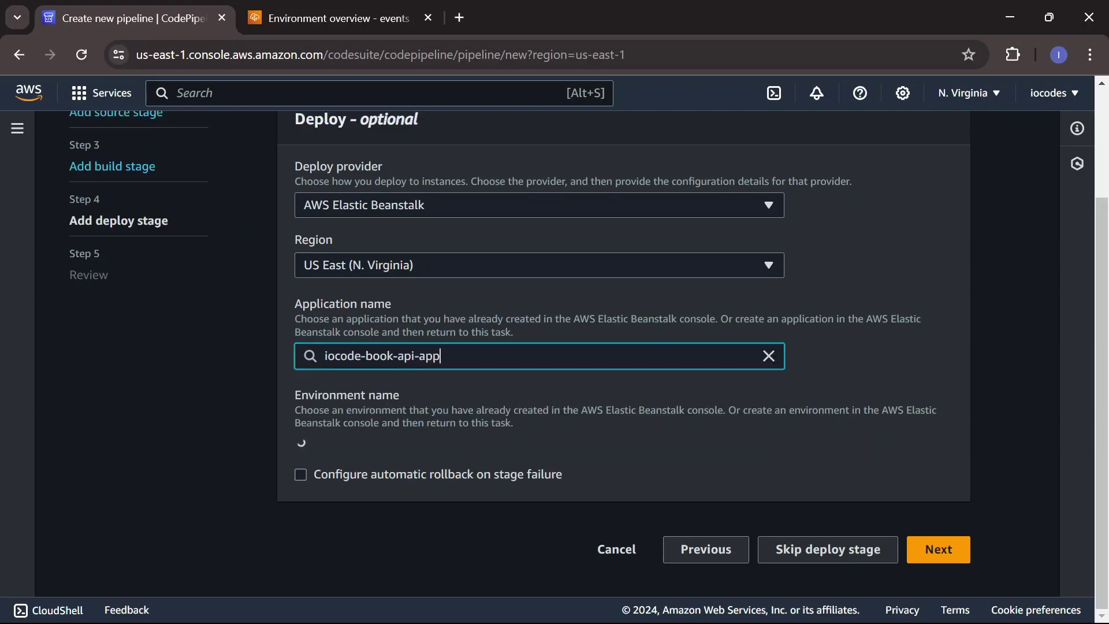
left_click(324, 447)
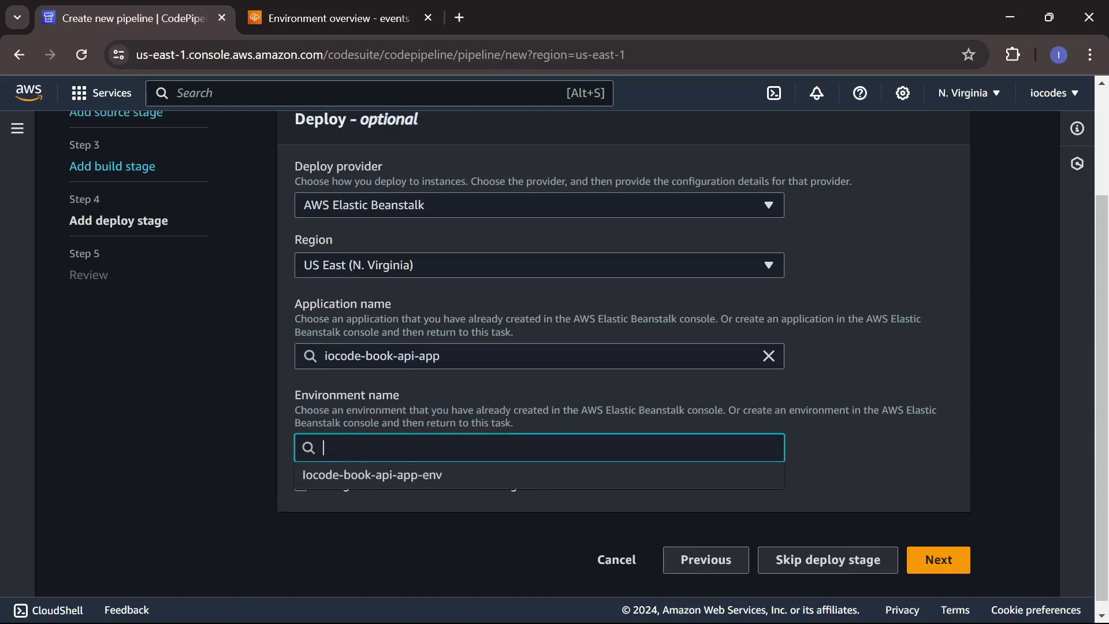
left_click(400, 484)
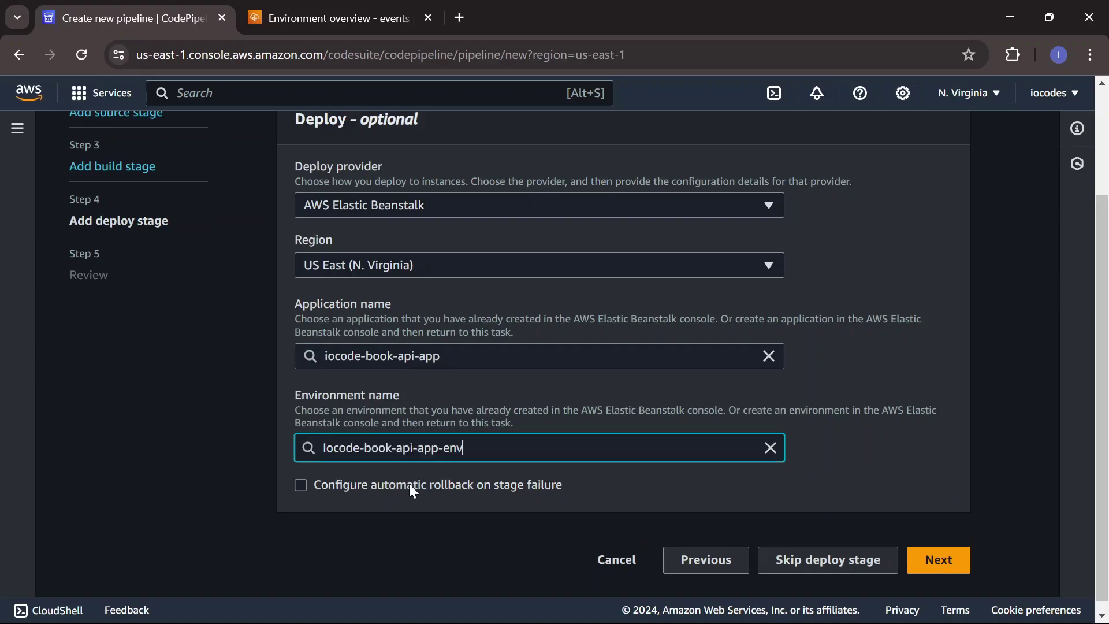
left_click(948, 575)
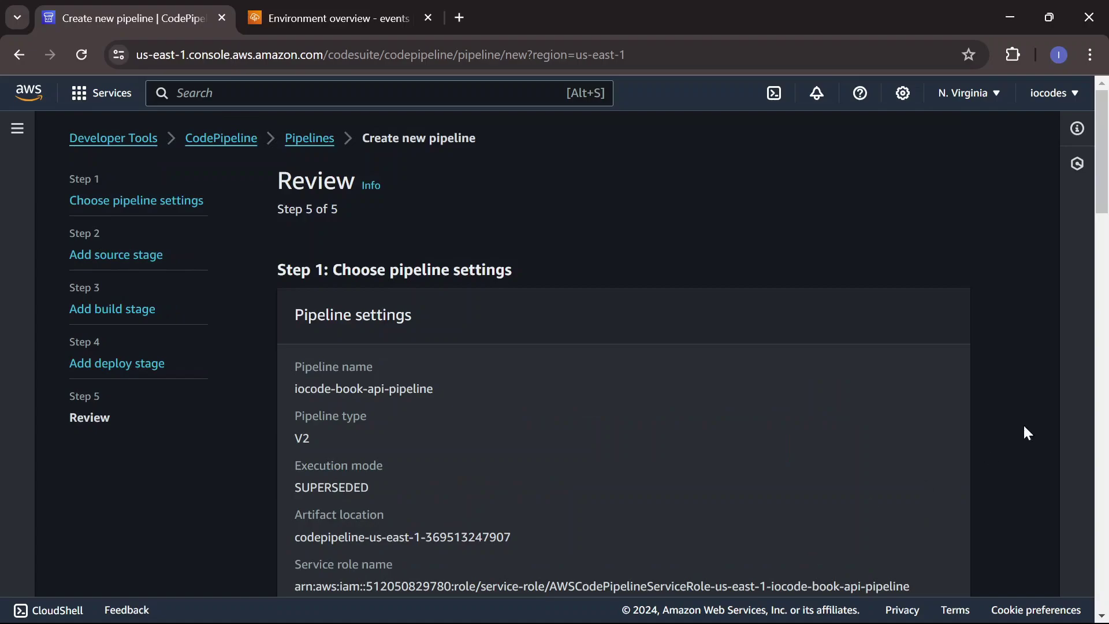
Step: Look over the pipeline configuration summary and try to create the pipeline
scroll(1097, 256, "down", 5)
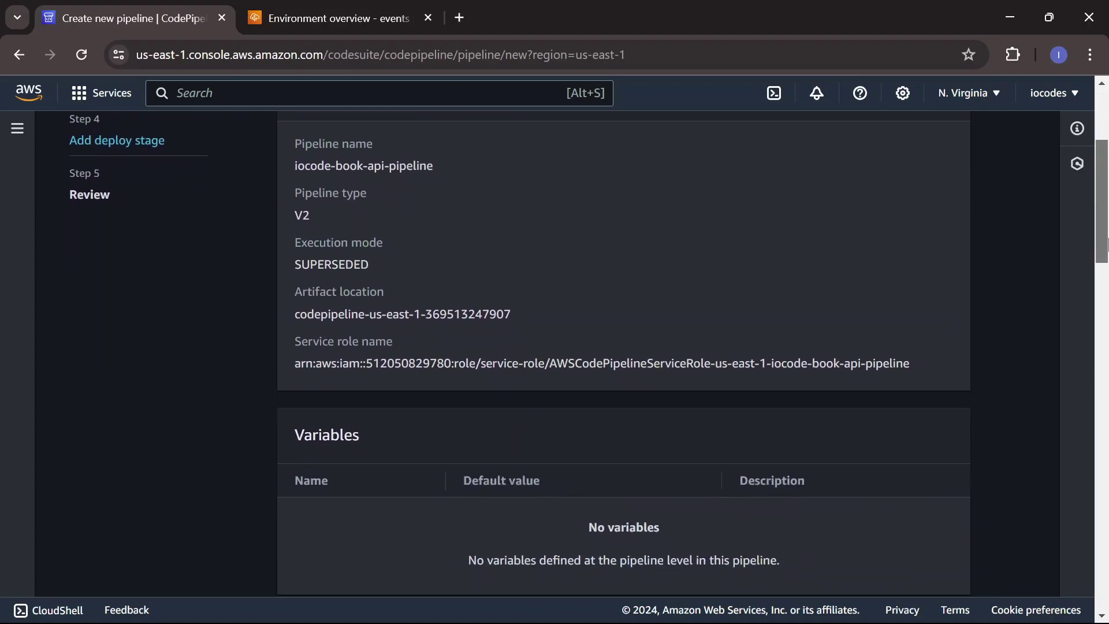
left_click_drag(1105, 263, 1105, 588)
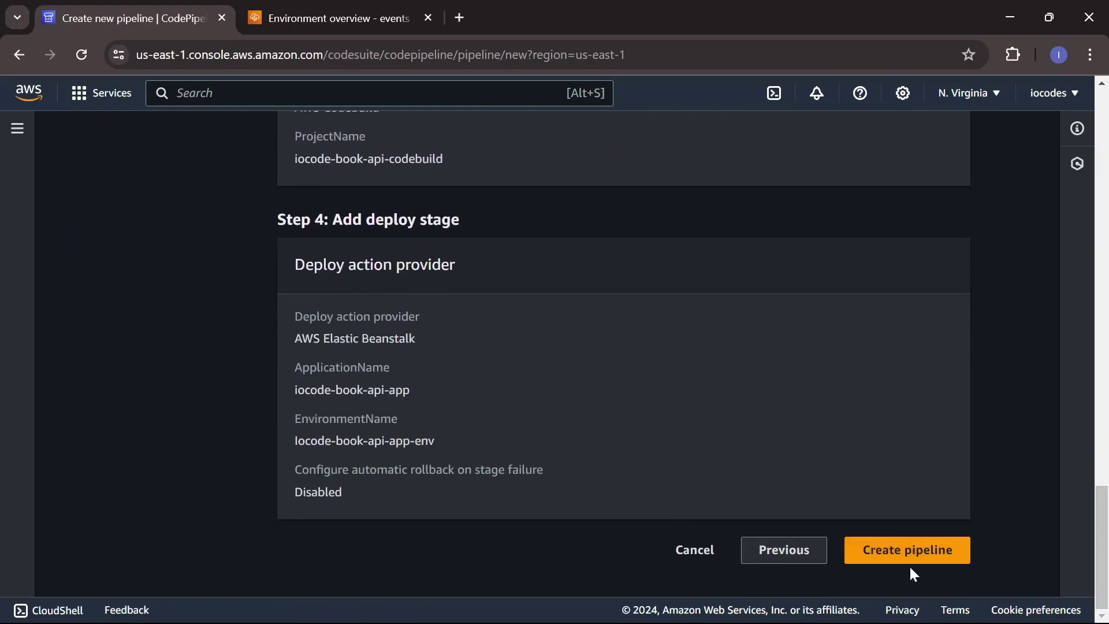
left_click(914, 555)
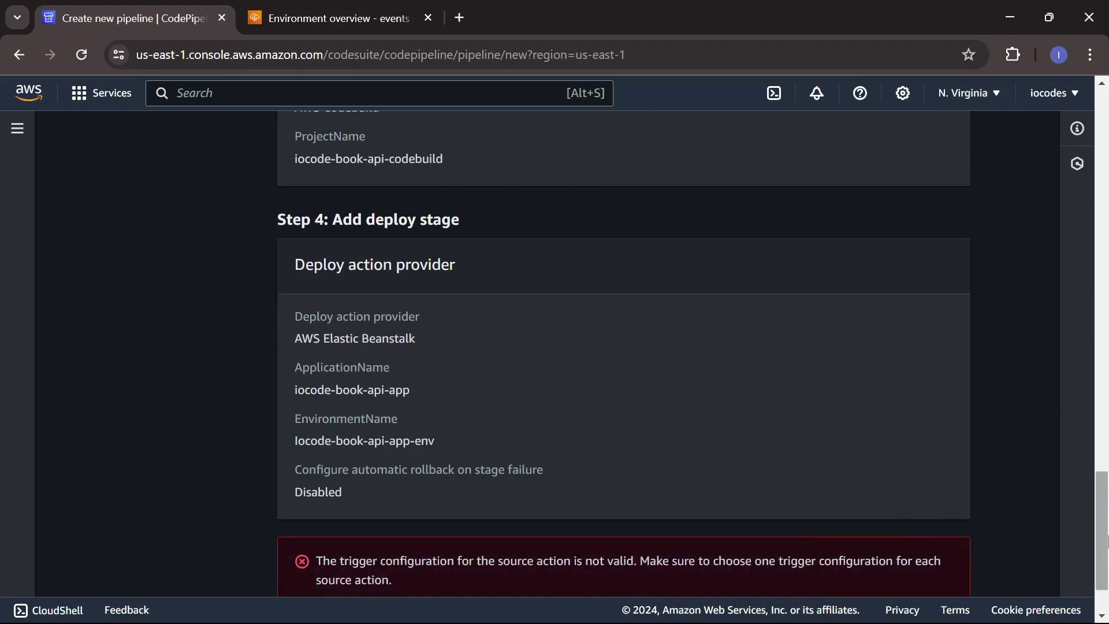
scroll(751, 404, "down", 1)
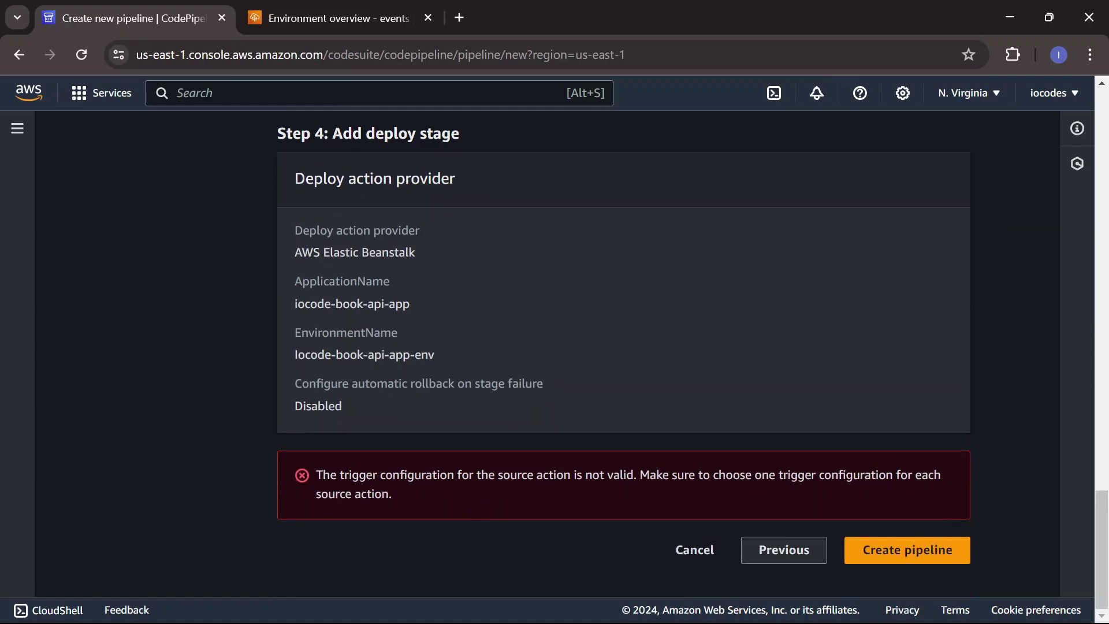
Step: Go back to the source stage, set the trigger type to No filter, and continue to the build stage
left_click_drag(1106, 486, 1105, 145)
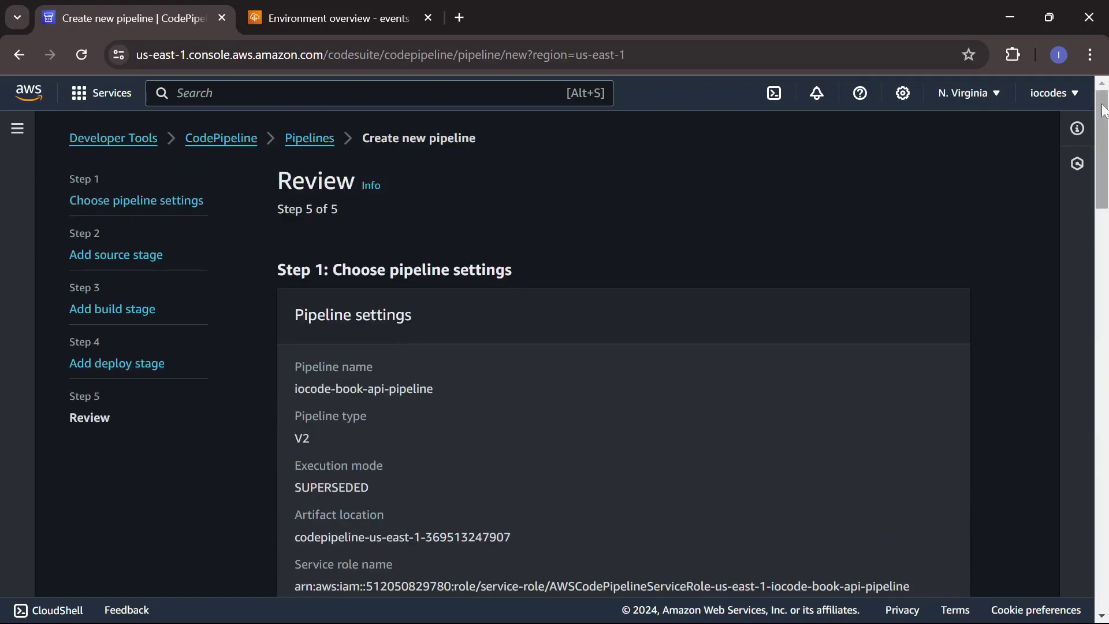
left_click(101, 261)
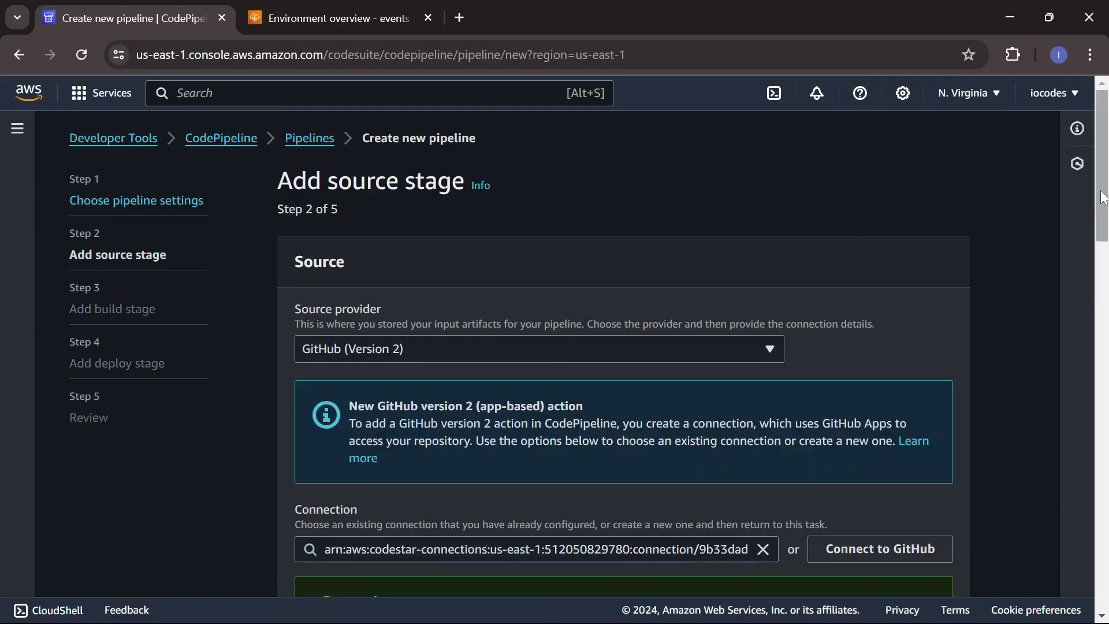
scroll(1103, 218, "down", 1)
left_click_drag(1104, 218, 1104, 434)
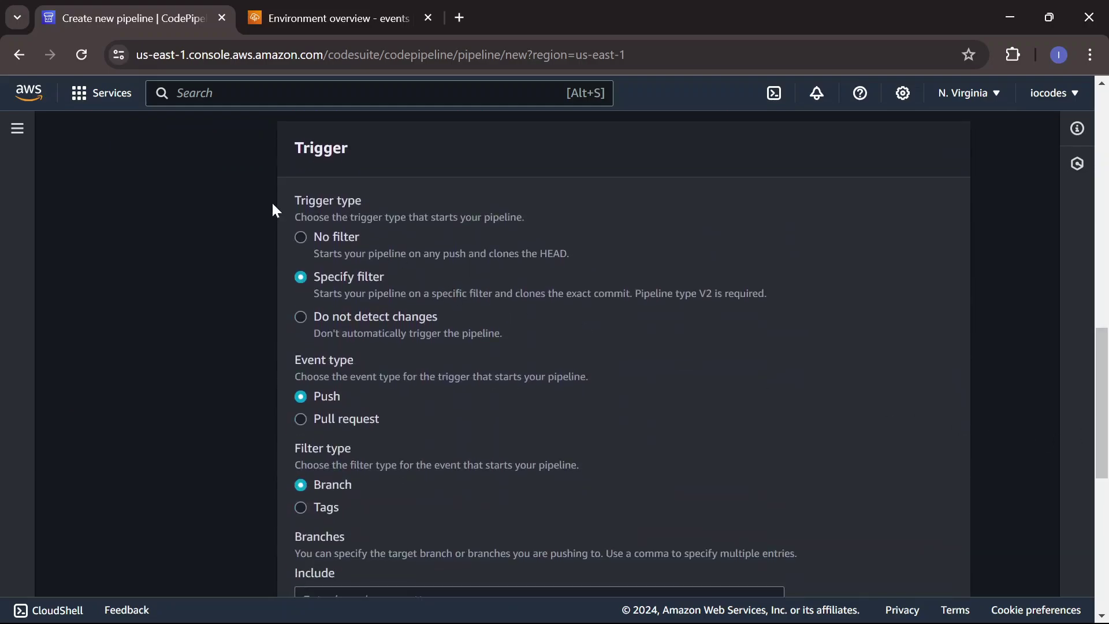
left_click(301, 238)
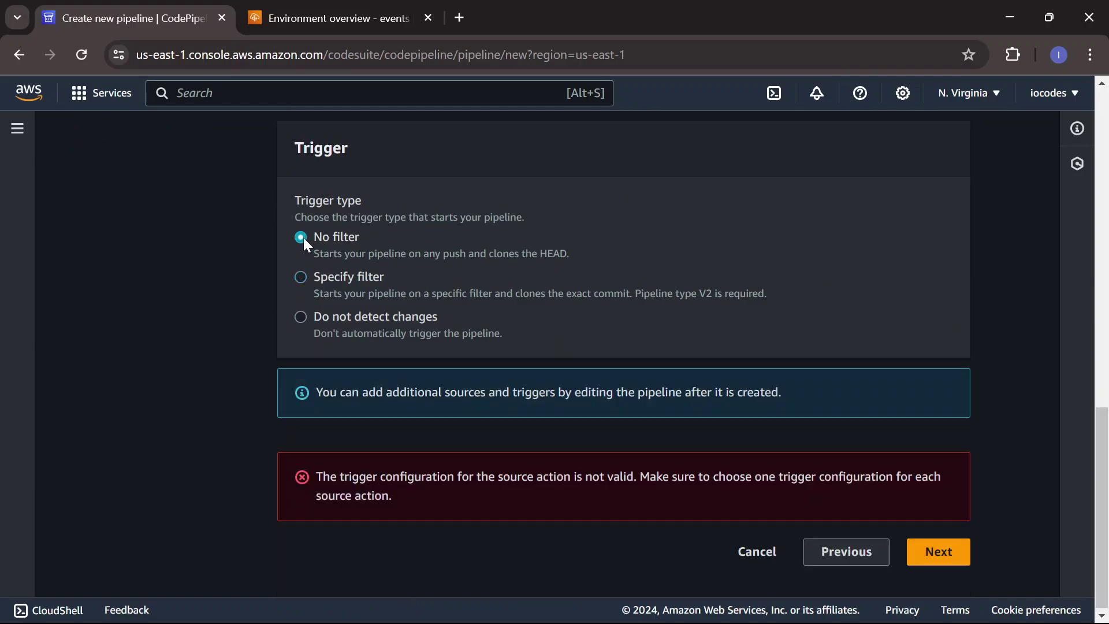
left_click(945, 554)
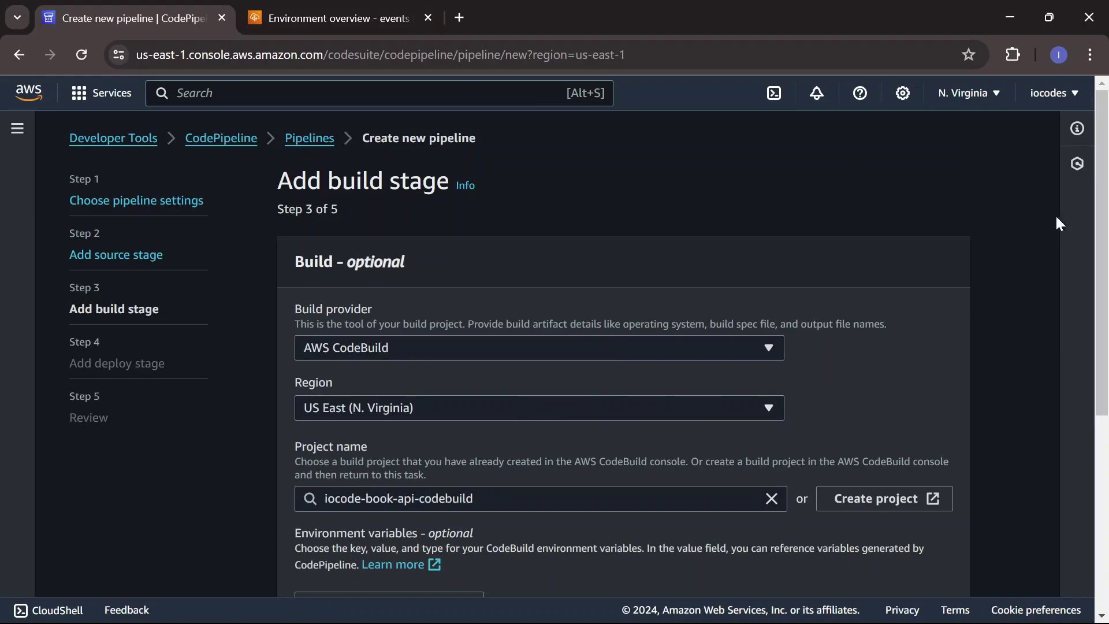
Step: Keep AWS CodeBuild as the build provider with the Single build type and continue to the deploy stage
left_click_drag(1106, 171, 1101, 217)
left_click(700, 266)
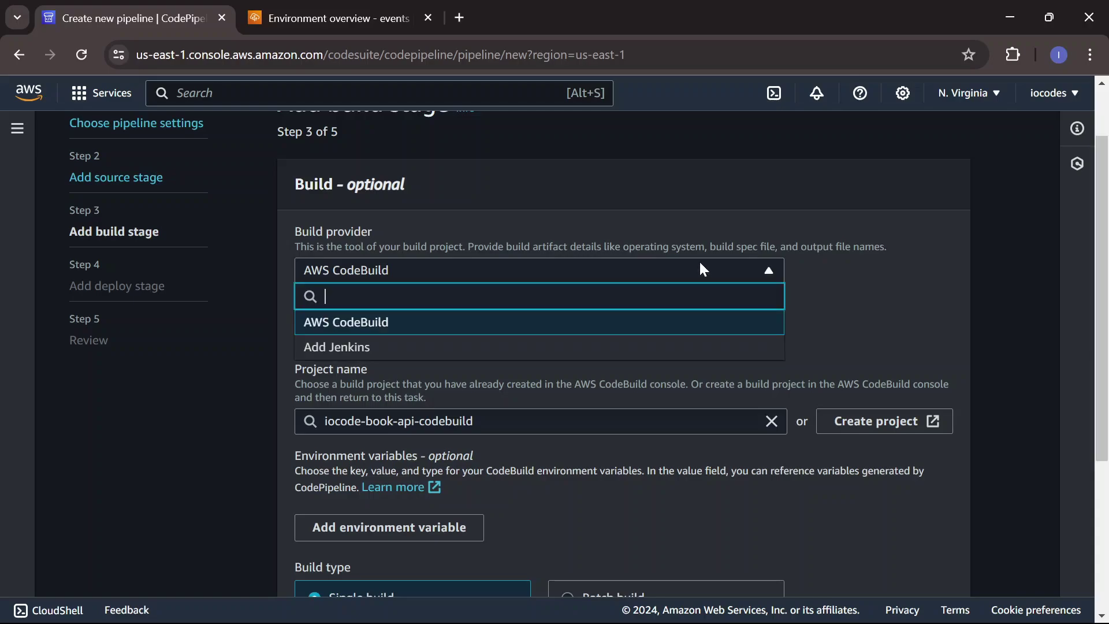
left_click(643, 332)
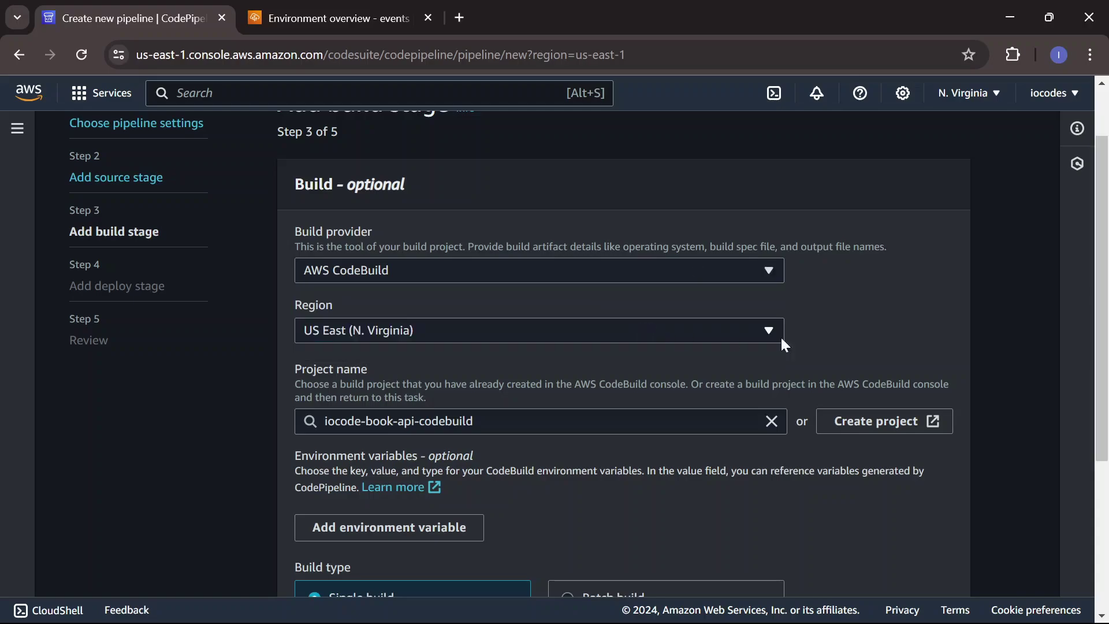
left_click_drag(1107, 312, 1108, 477)
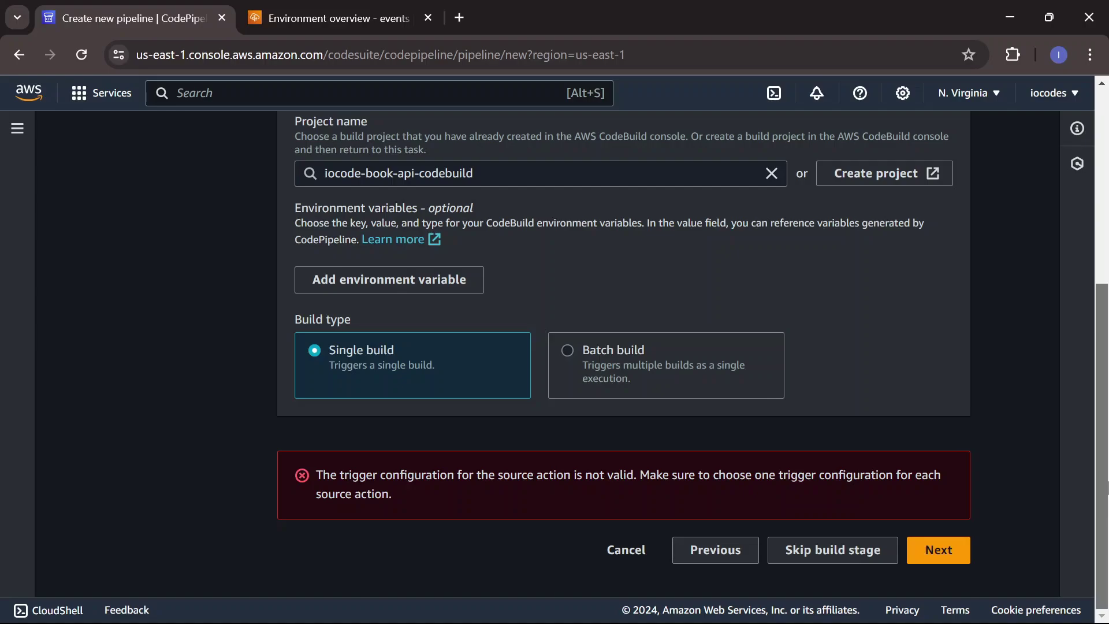
left_click(936, 552)
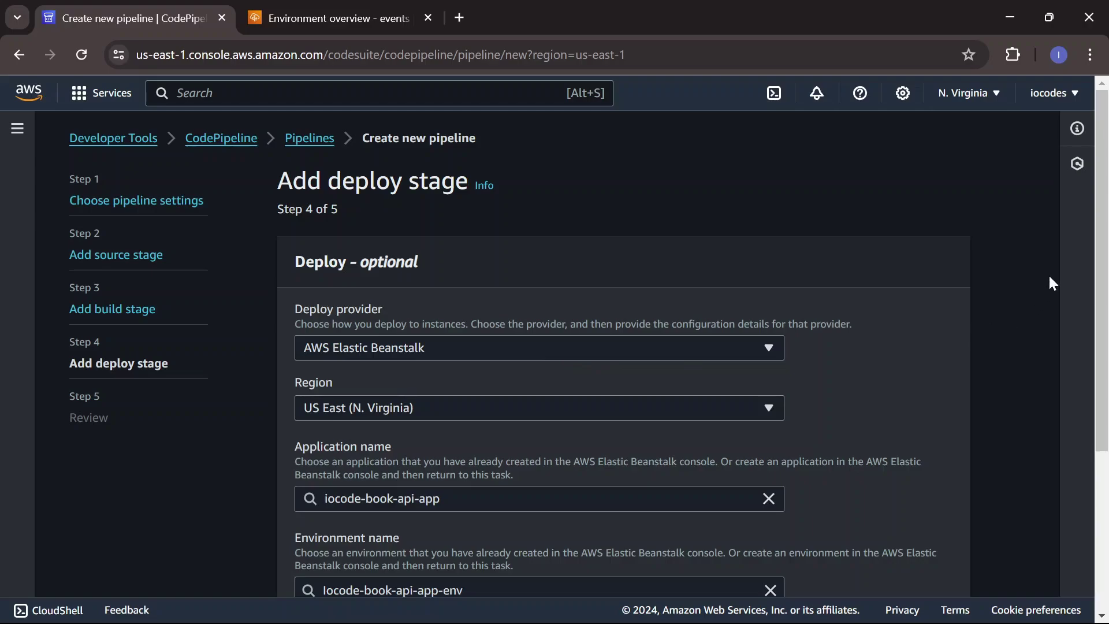
Step: Accept the existing Elastic Beanstalk deploy settings and create the pipeline from the review
left_click_drag(1108, 245, 1107, 407)
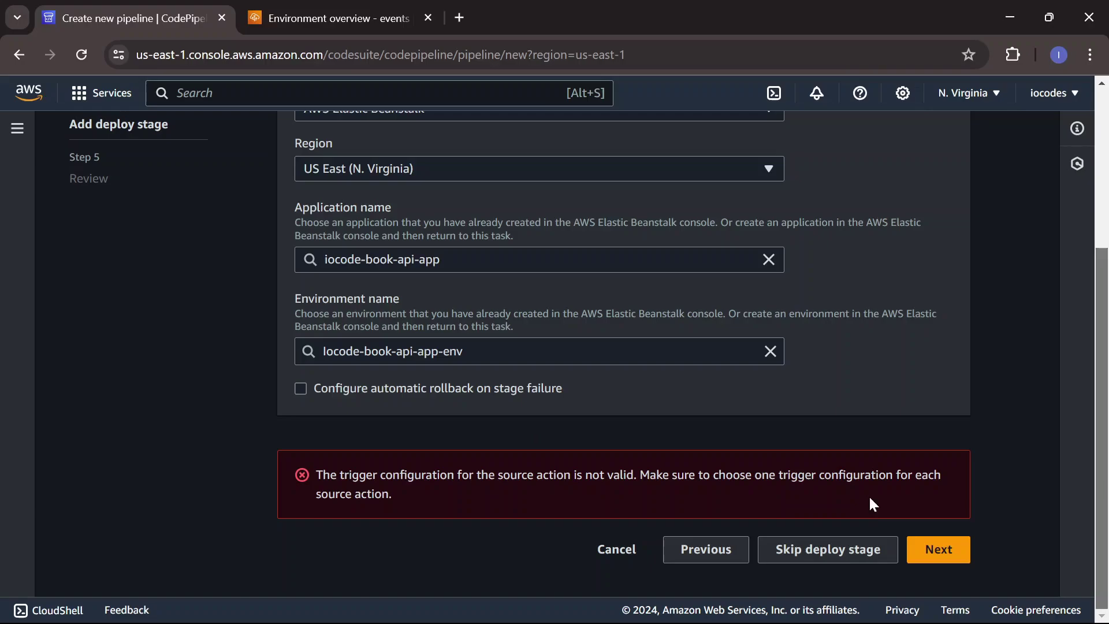
left_click(940, 552)
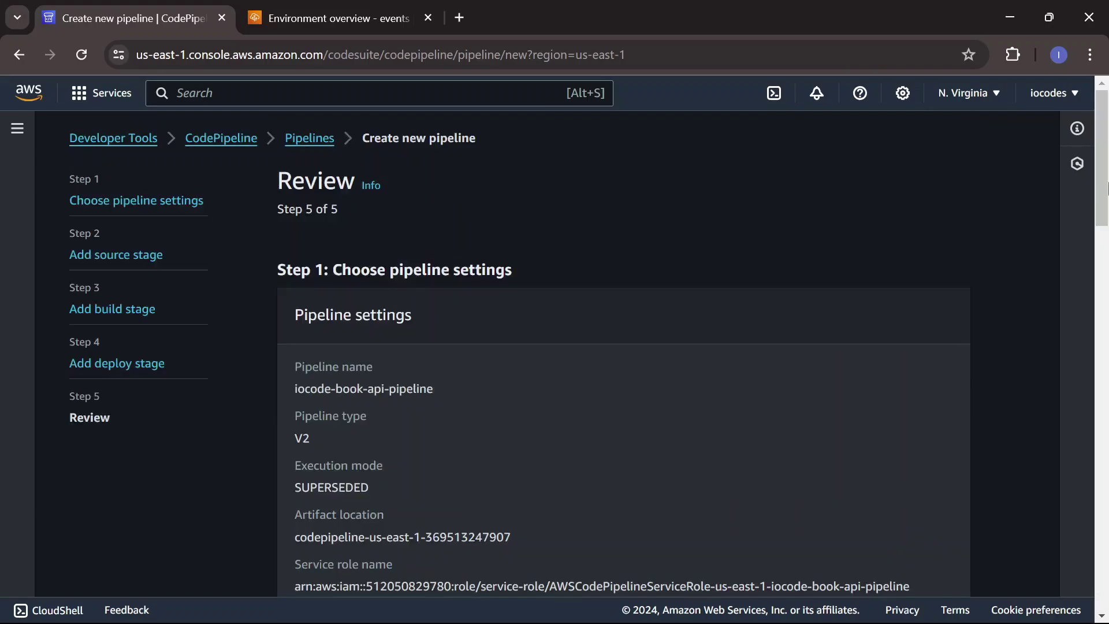
left_click_drag(1102, 161, 1061, 620)
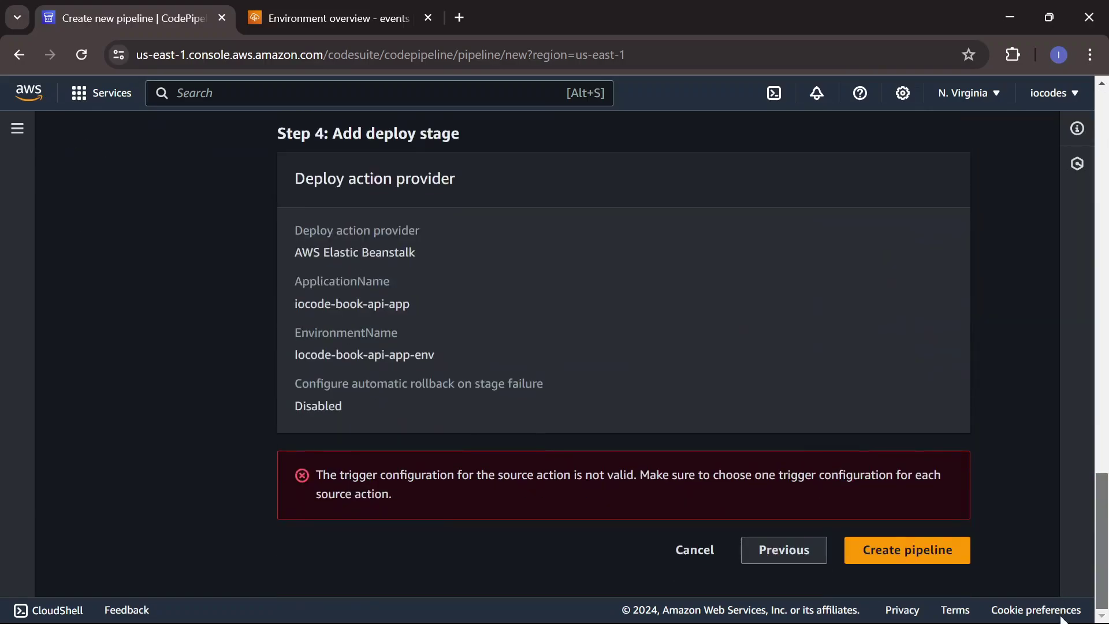
left_click(903, 556)
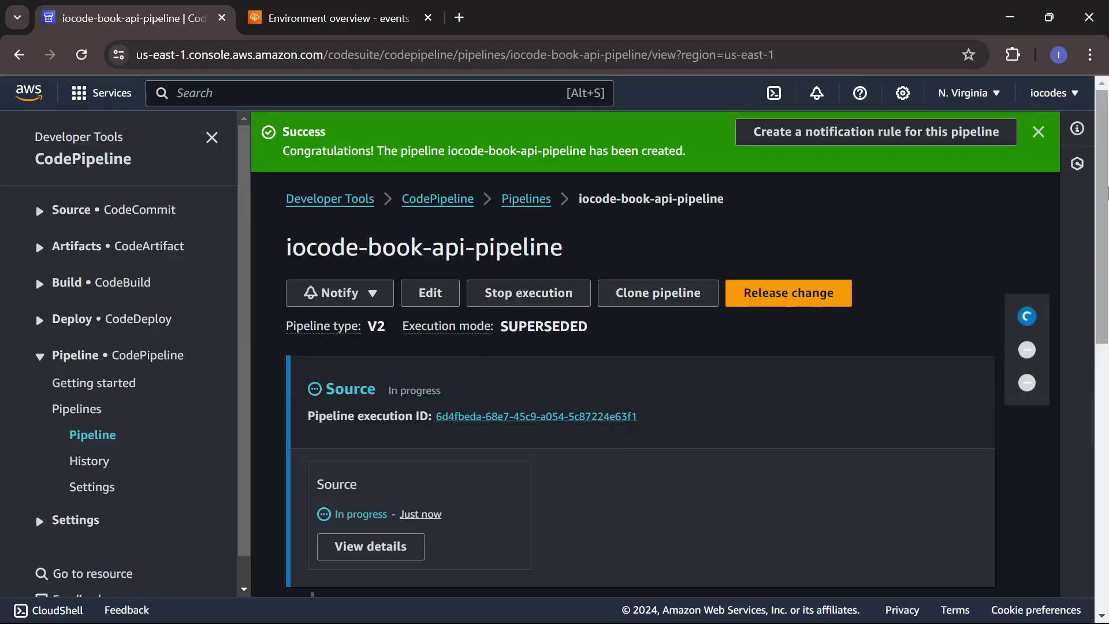
Step: Monitor the progress of the pipeline's Source, Build and Deploy stages
left_click_drag(1103, 202, 1106, 242)
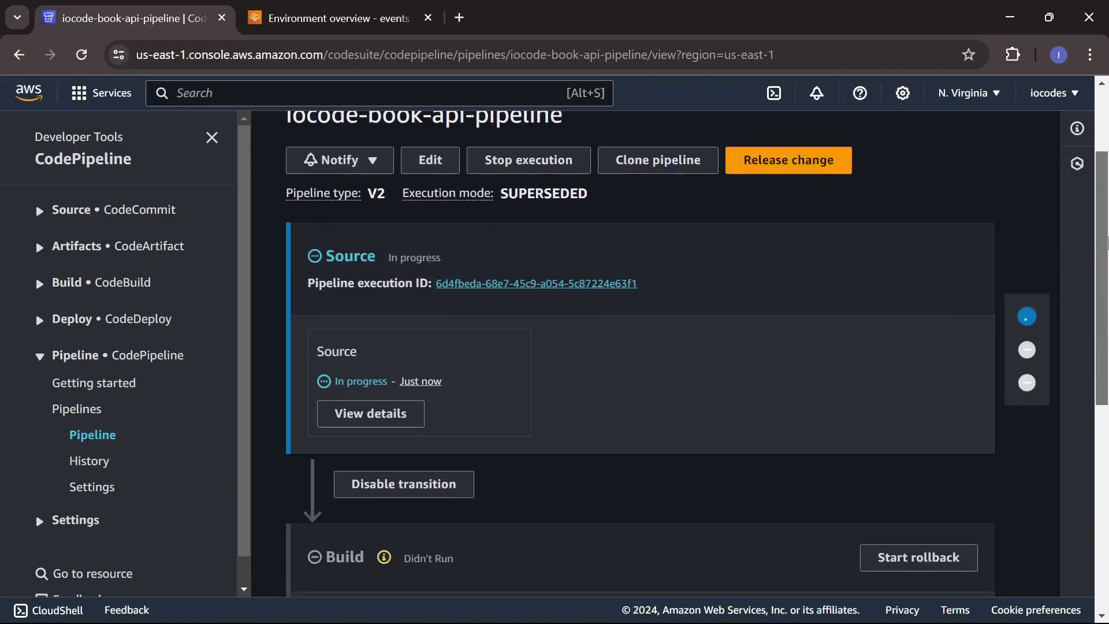
left_click_drag(1106, 245, 1106, 273)
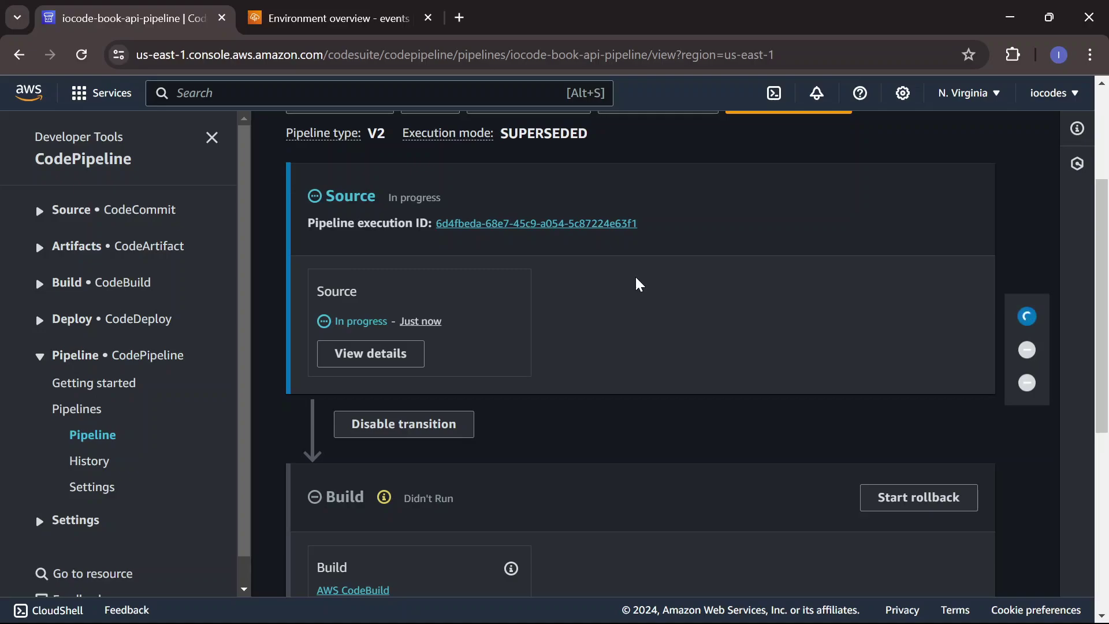
left_click_drag(1103, 264, 1106, 420)
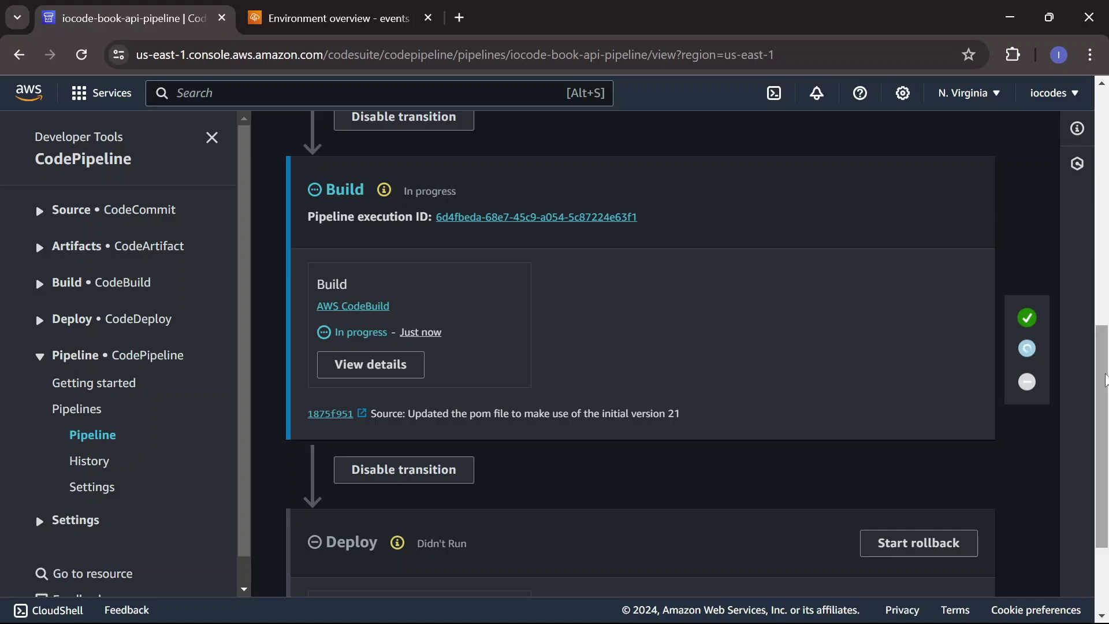
left_click_drag(1105, 380, 1098, 450)
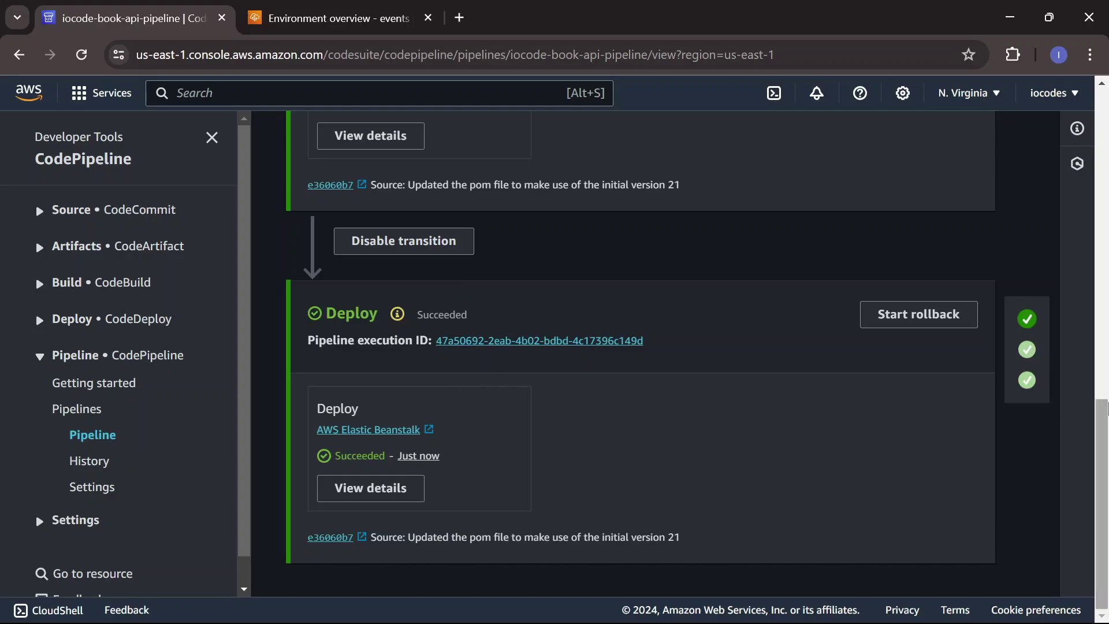
Step: Open the Elastic Beanstalk application from the Deploy stage and visit the domain of its iocode-book-api-app environment
scroll(1106, 409, "up", 2)
scroll(1106, 409, "down", 2)
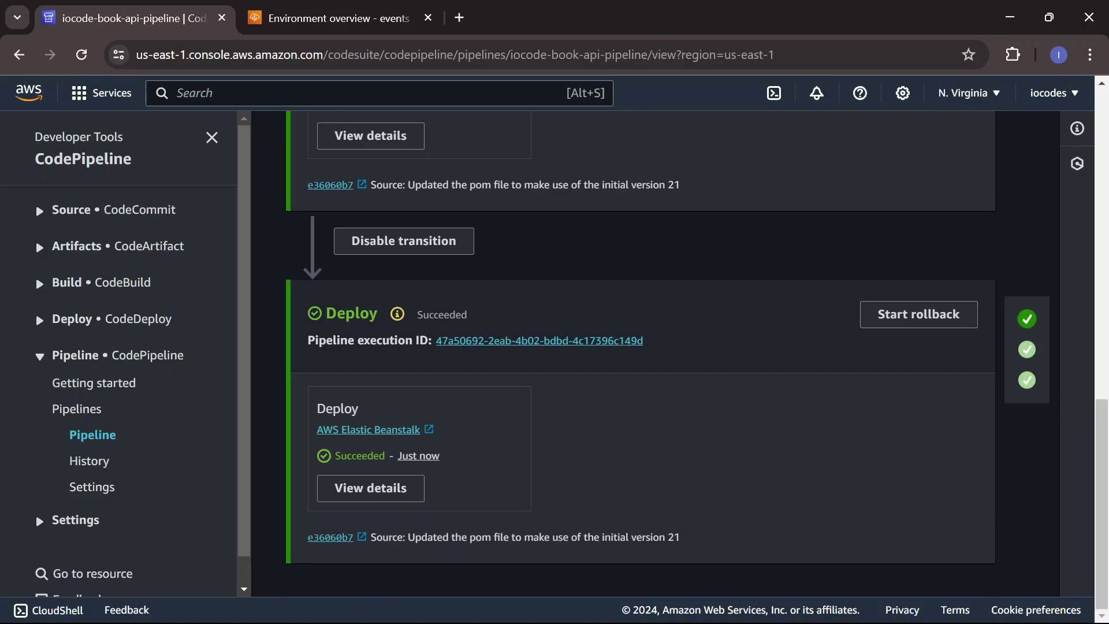
left_click(418, 437)
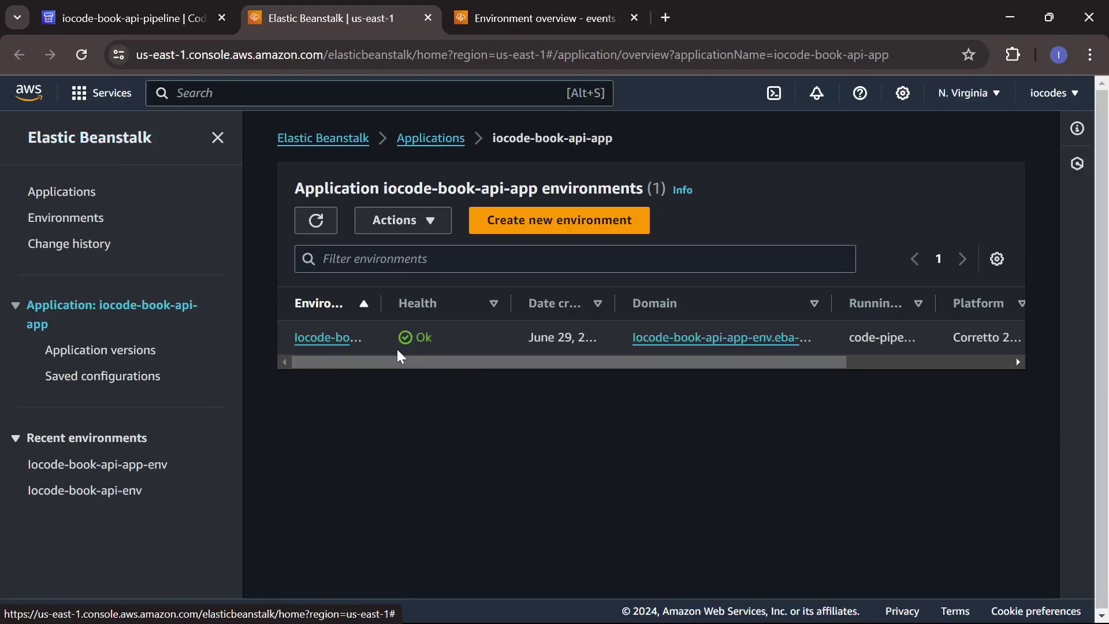
left_click(675, 346)
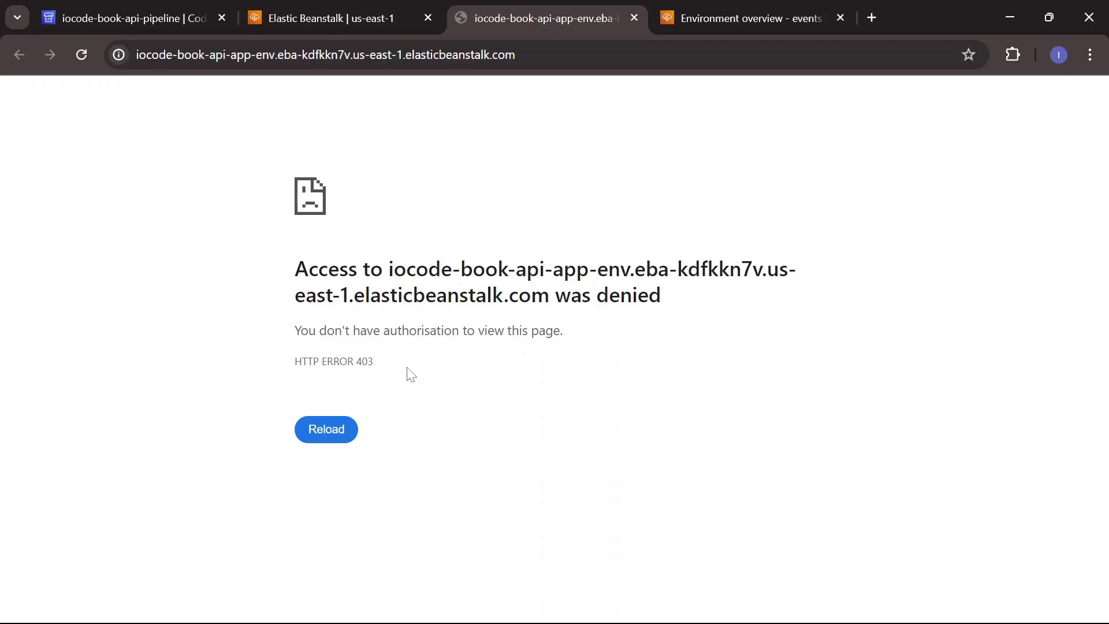
Step: Return to the pipeline page to check its executed stages, and switch to the IntelliJ IDEA project terminal
left_click(122, 16)
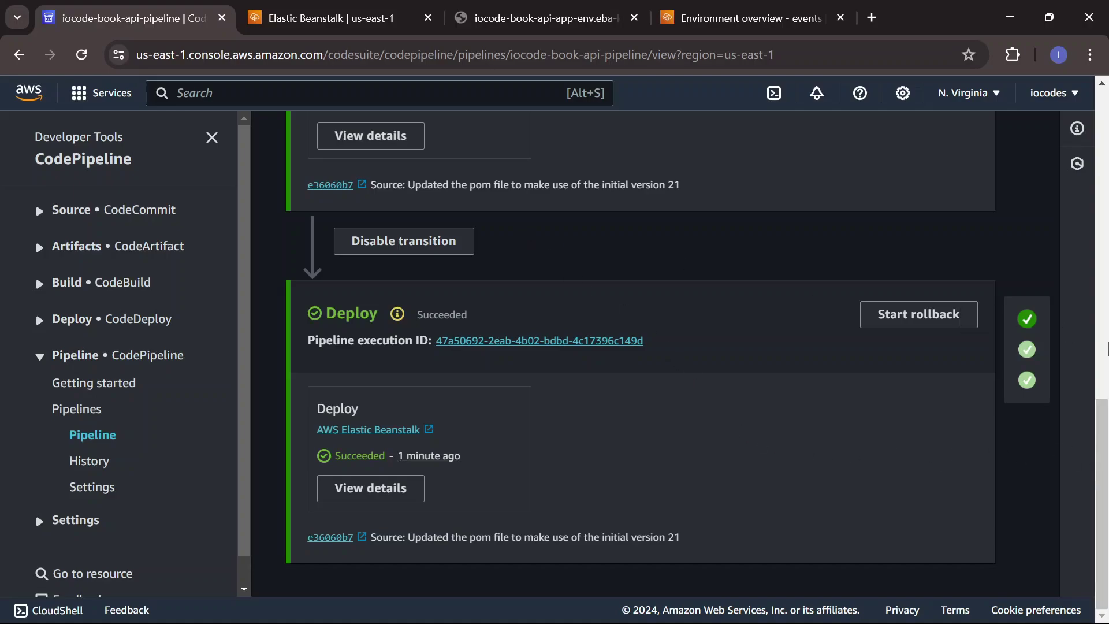
left_click(1106, 399)
scroll(1106, 414, "down", 2)
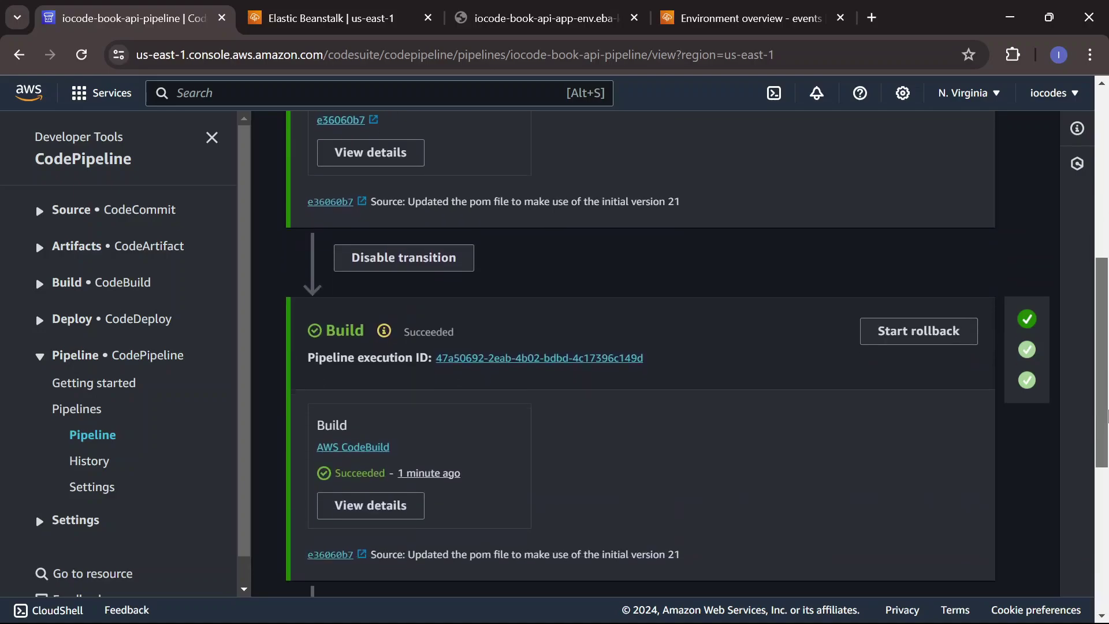
scroll(1106, 415, "down", 1)
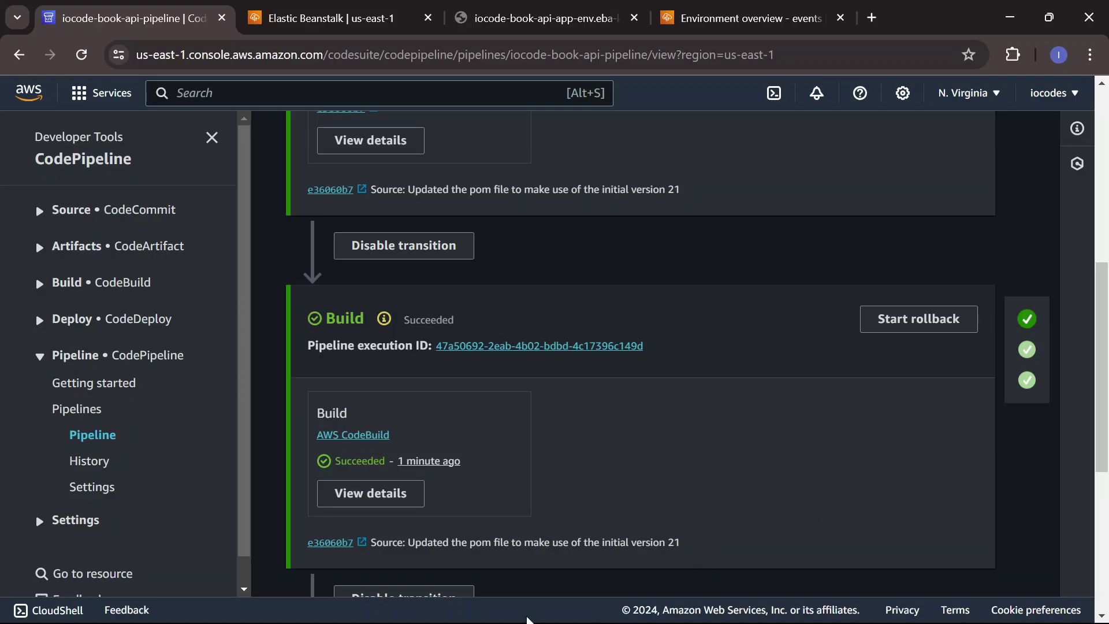
mouse_move(529, 621)
left_click(366, 606)
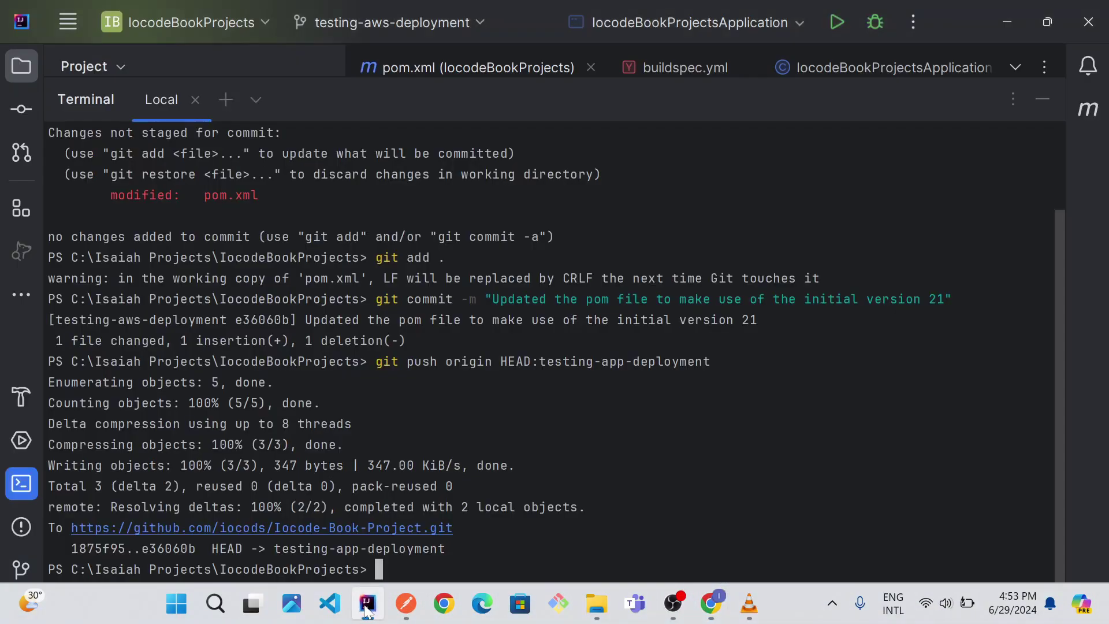
Step: Undo the last java.version edit in pom.xml so that the property is 21
left_click(1045, 99)
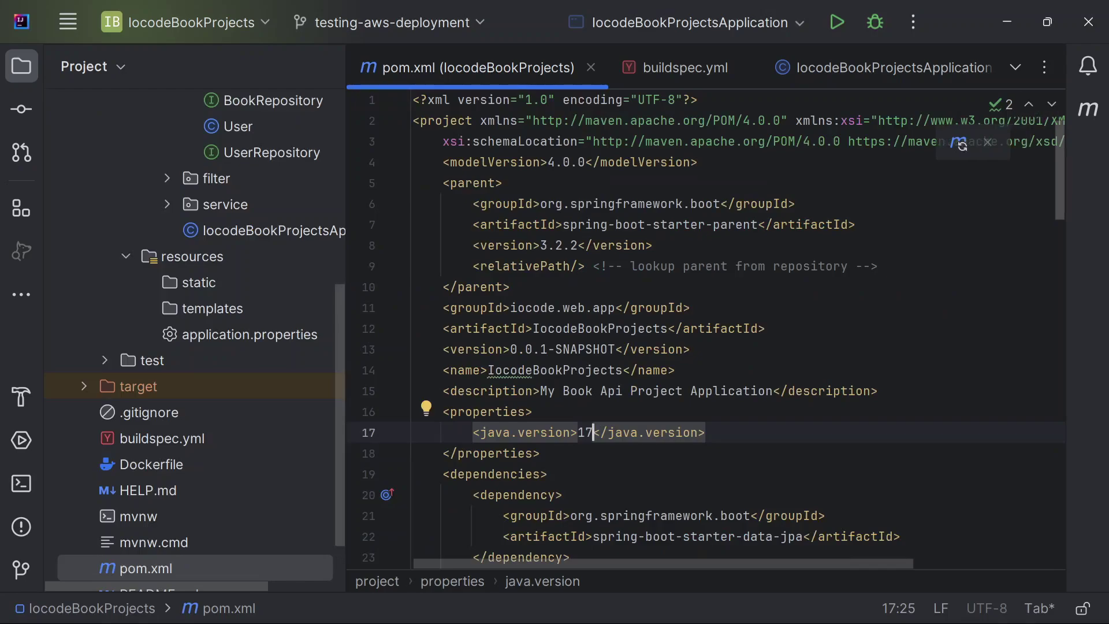
key("ctrl+z")
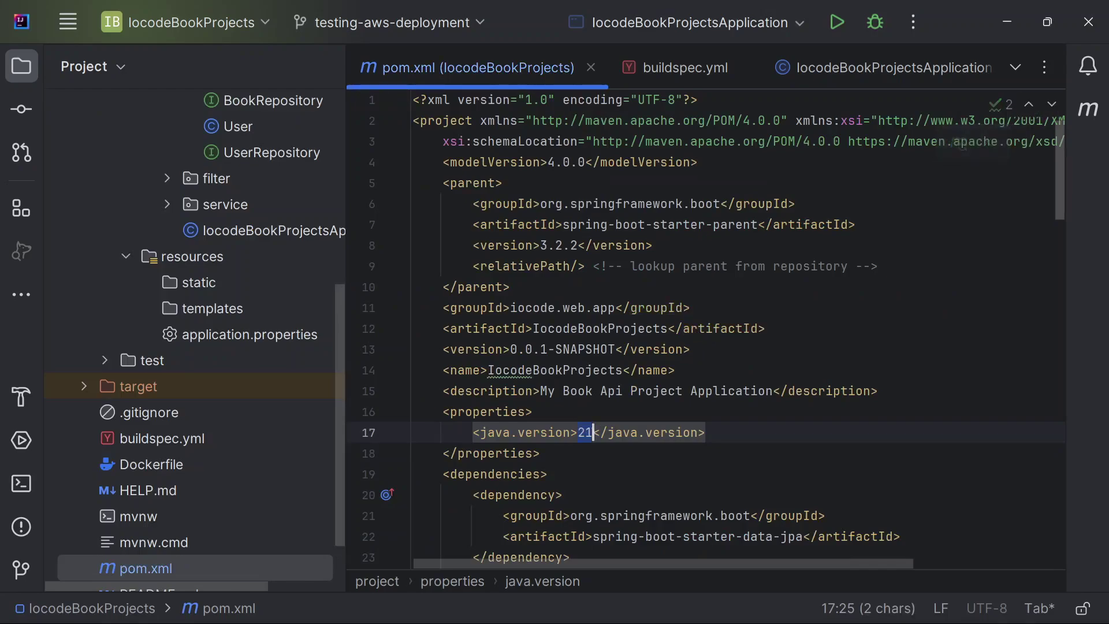
Step: Stage all project changes in the terminal with git add
left_click(22, 483)
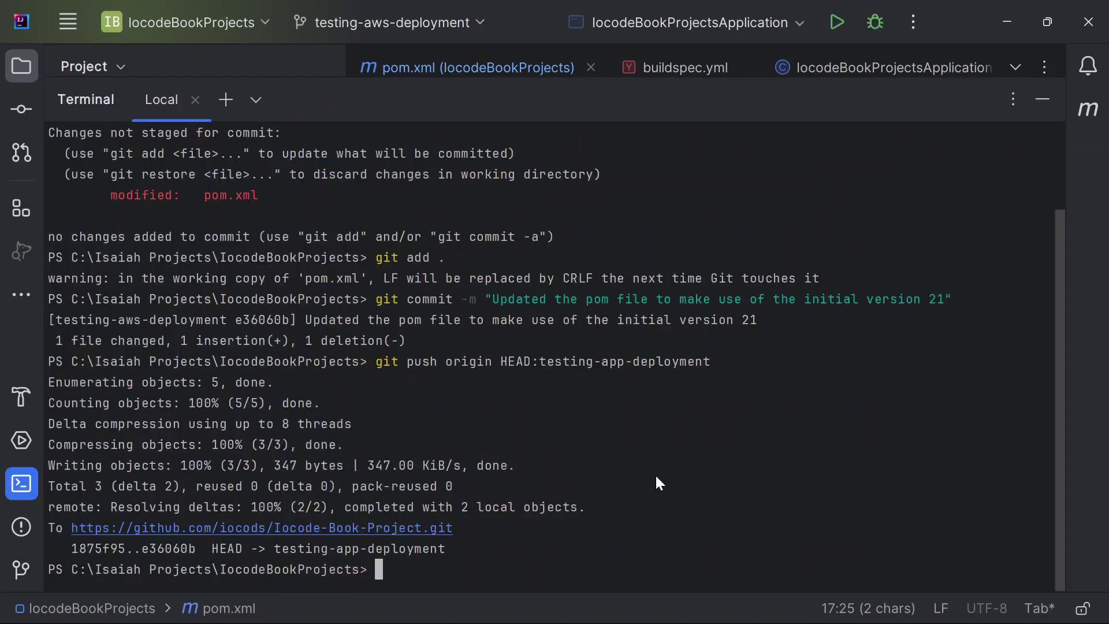
key("Up")
key("Up")
key("Up")
key("Up")
key("Down")
key("Return")
Step: Commit the staged change by reusing the earlier message "Updated the pom file to make use of the initial version 21"
key("Up")
key("Up")
key("Up")
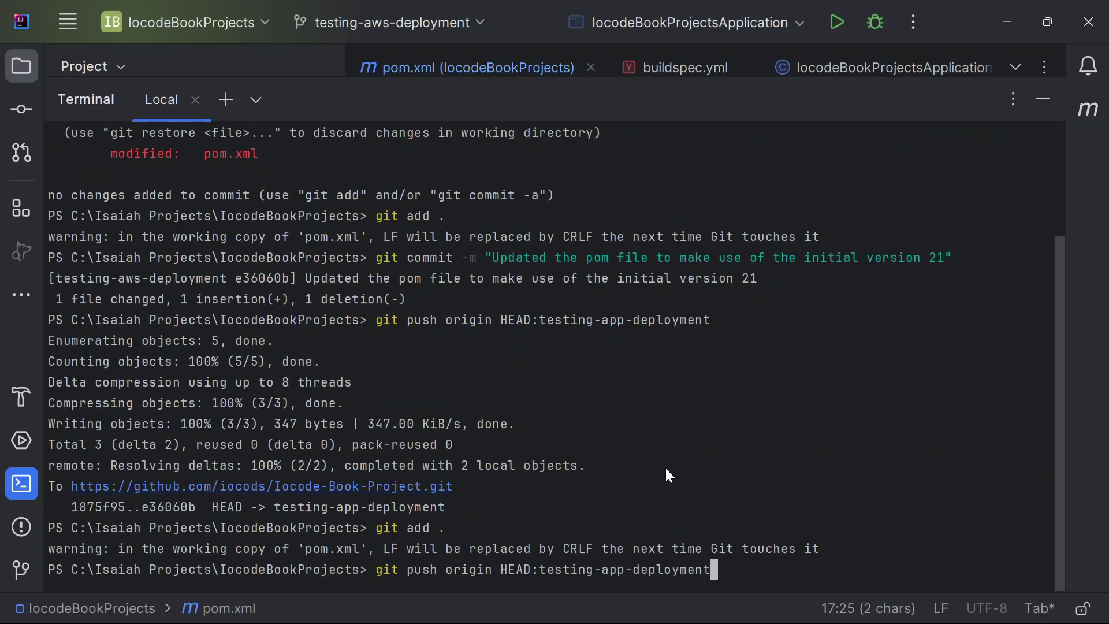
key("Up")
key("Down")
key("Return")
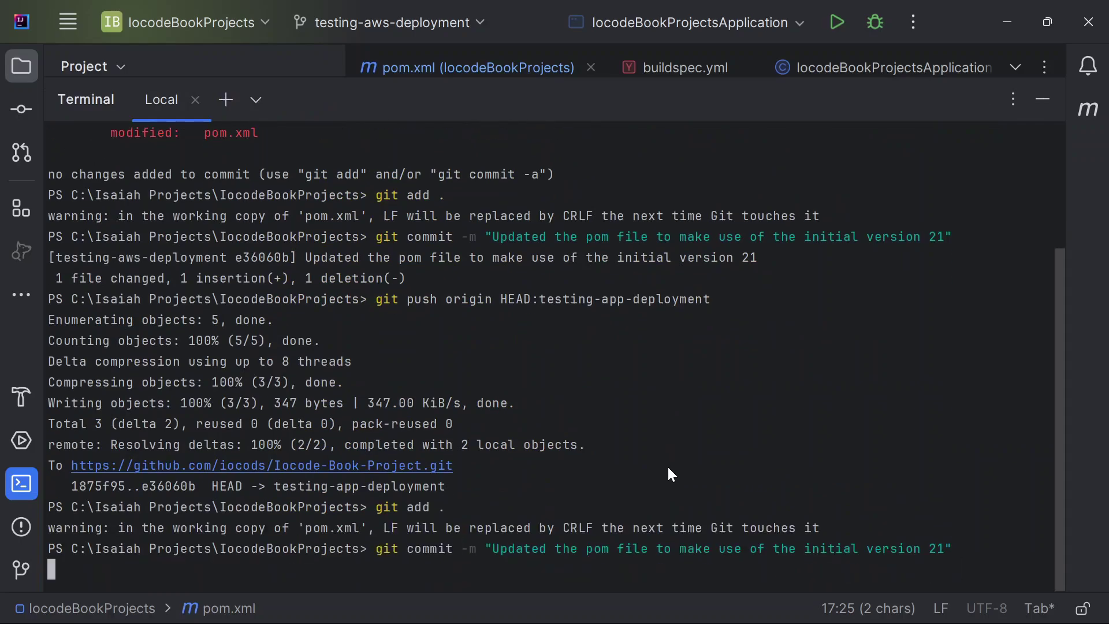
Step: Push the commit to the remote branch with git push origin HEAD:testing-app-deployment
key("Up")
key("Up")
key("Up")
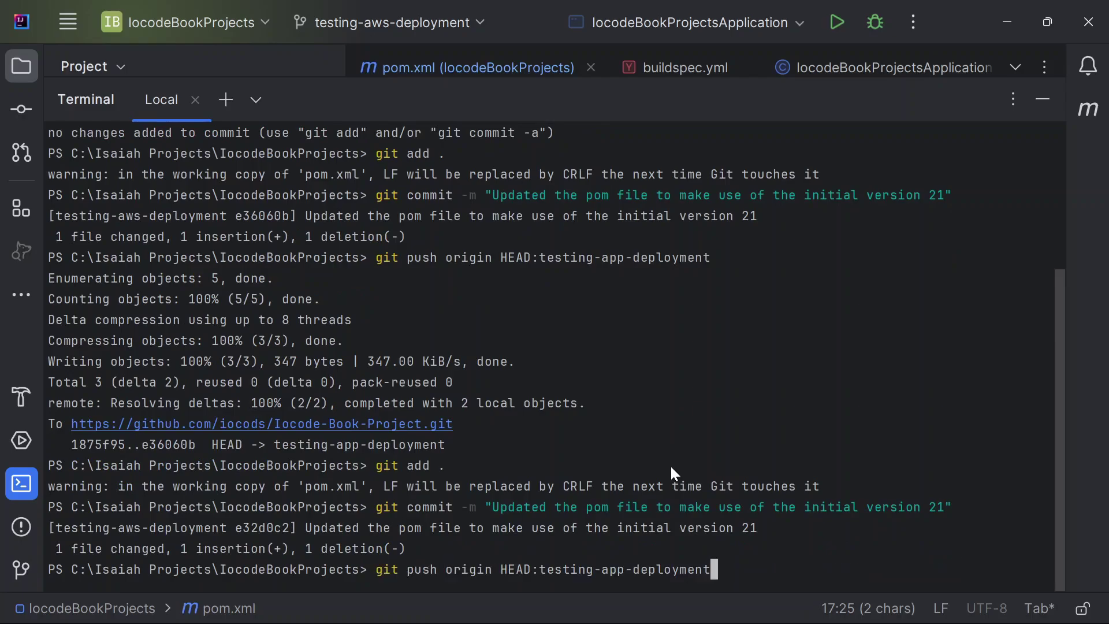
key("Return")
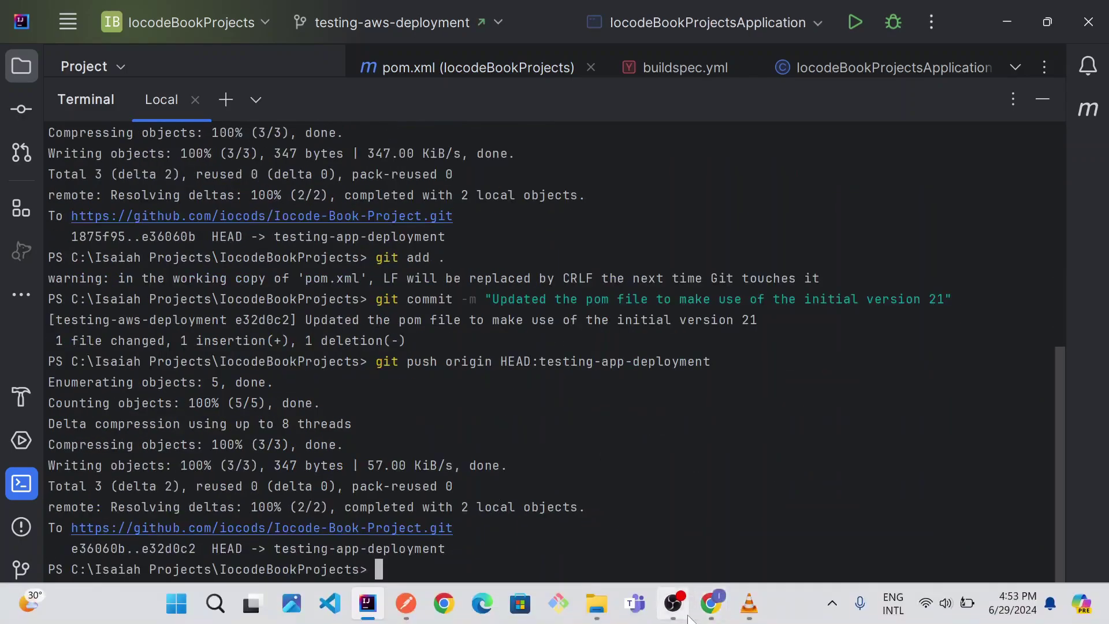
Step: Switch to iocode-book-api-pipeline in the browser and monitor the Source and Build stages of the execution triggered by the push
left_click(702, 609)
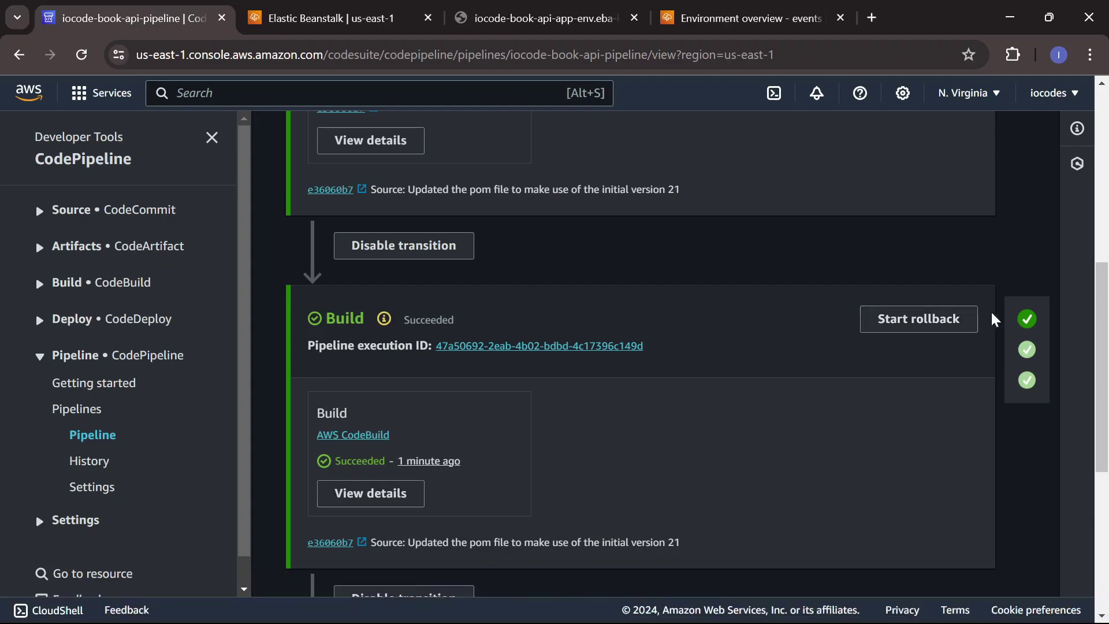
scroll(1104, 284, "up", 10)
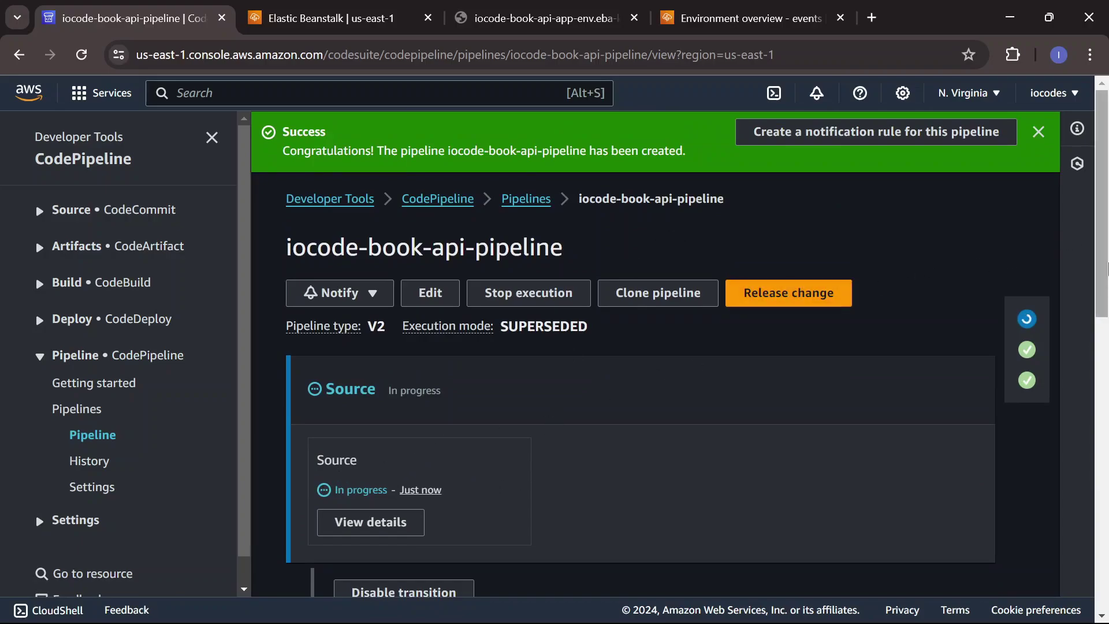
scroll(1103, 335, "down", 3)
left_click_drag(1103, 334, 1106, 395)
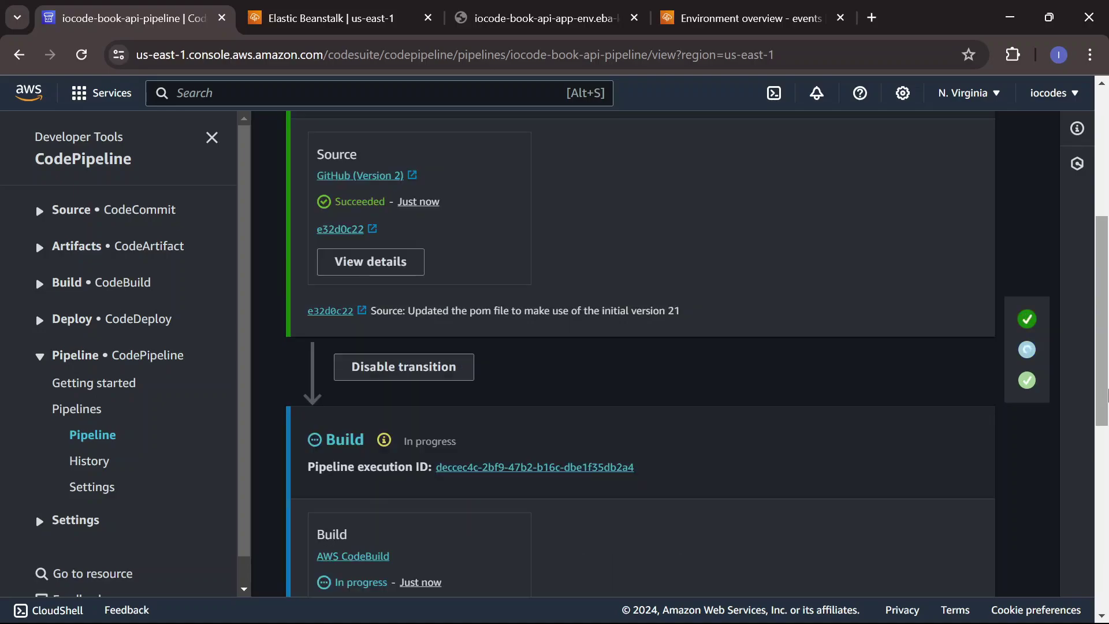
left_click_drag(1106, 394, 1106, 461)
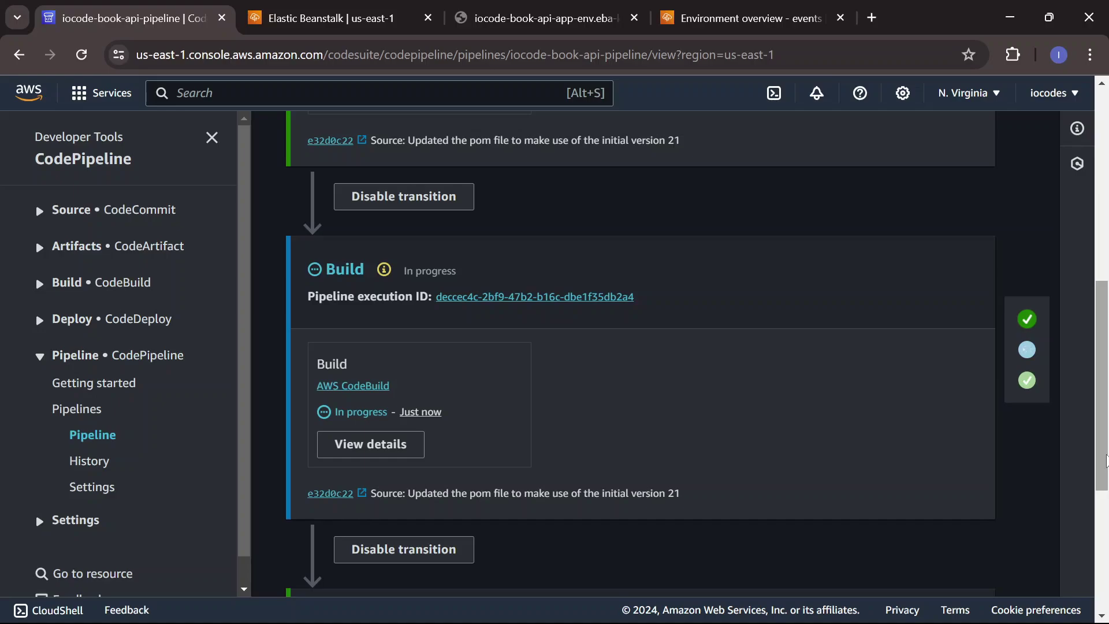
scroll(576, 454, "up", 1)
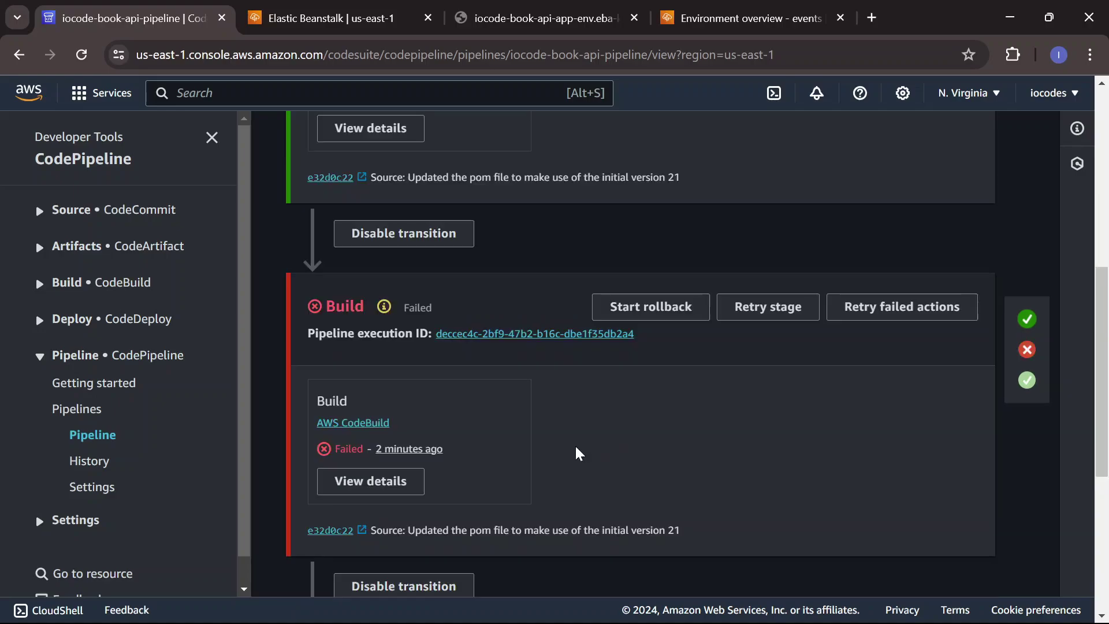